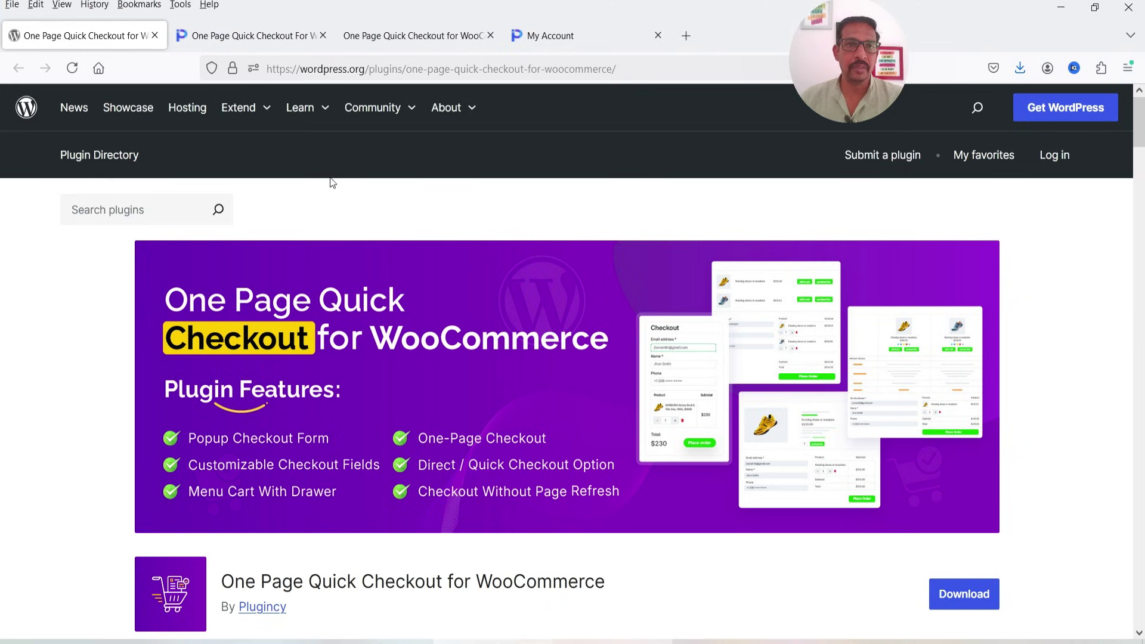
# Switch to the Plugincy product page for One Page Quick Checkout's feature overview.
pyautogui.click(214, 43)
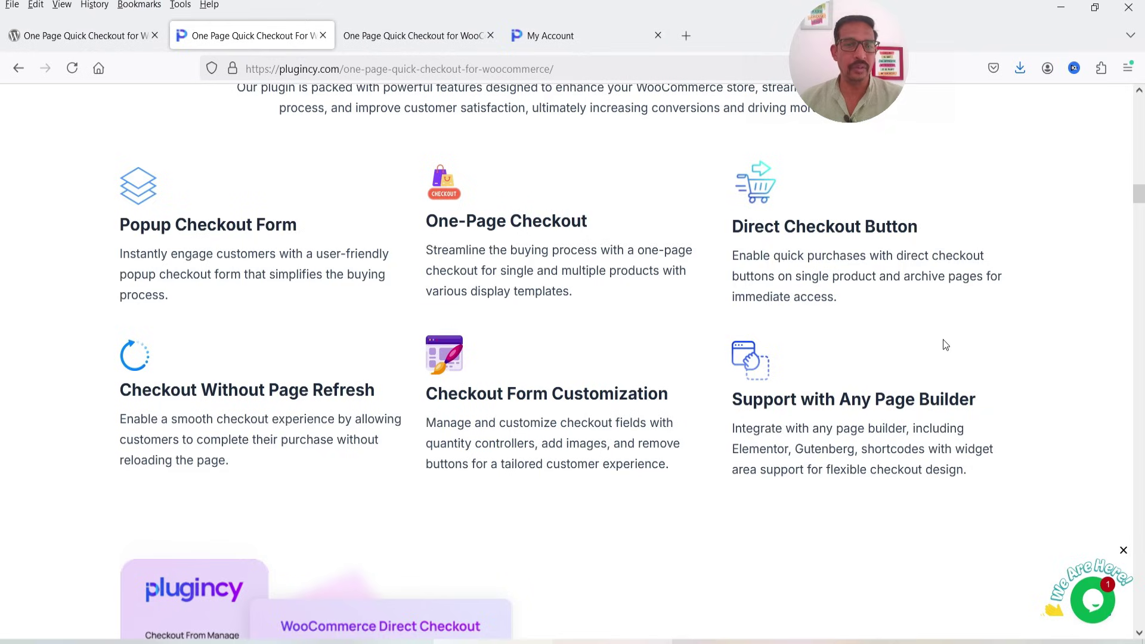
# Scroll through Plugincy's pricing plans, money-back guarantee and Free vs PRO comparison table.
pyautogui.scroll(-10, 945, 349)
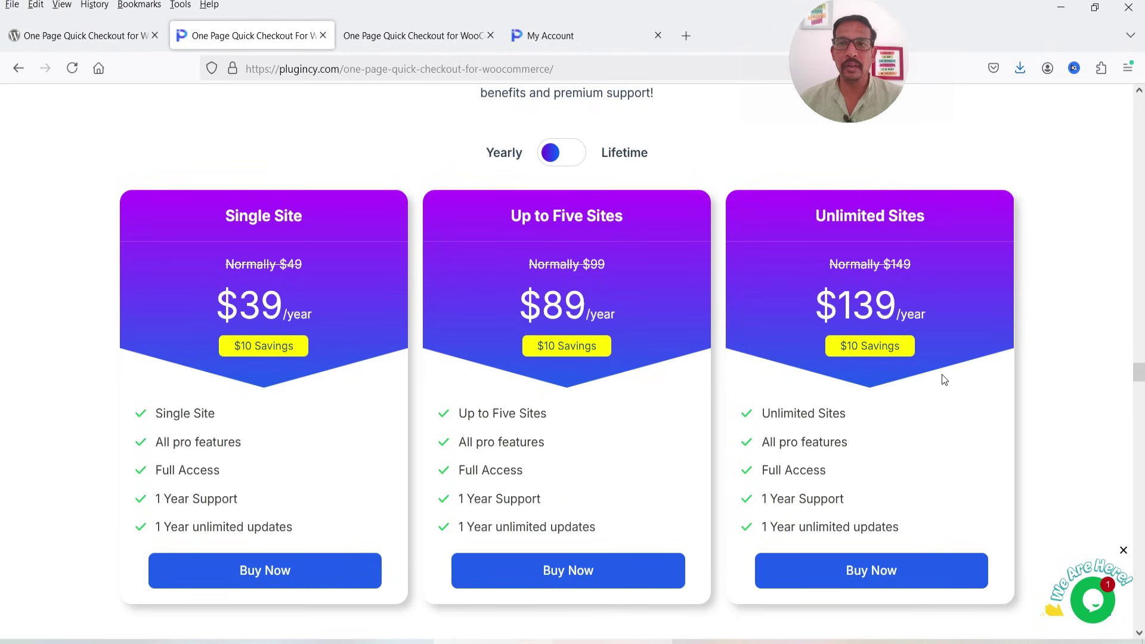
pyautogui.scroll(-5, 942, 374)
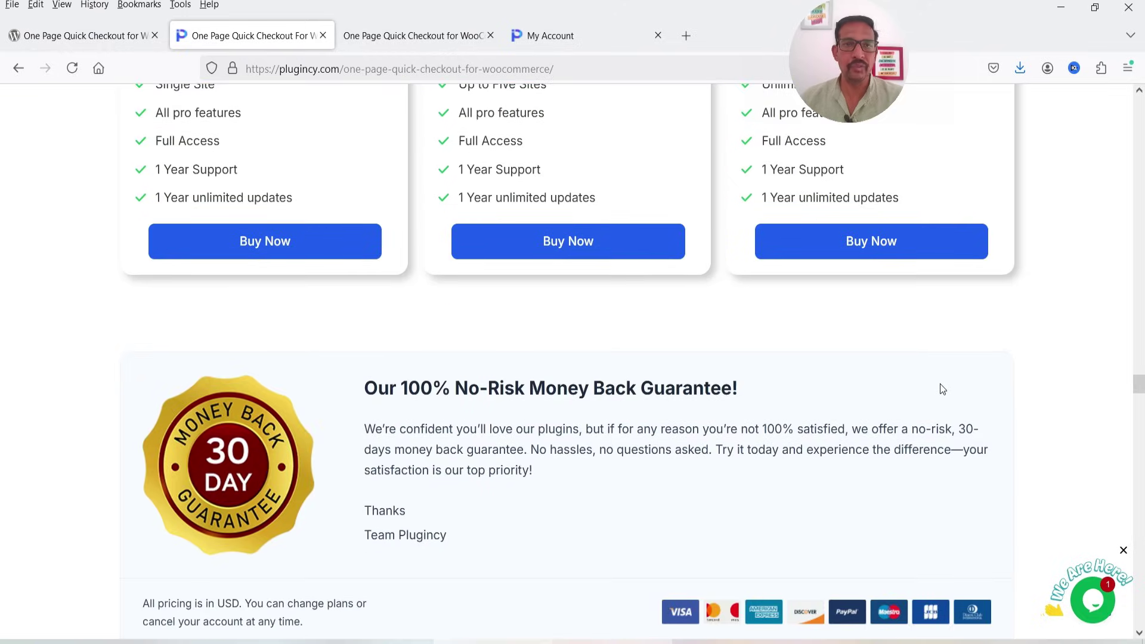
pyautogui.scroll(-10, 940, 388)
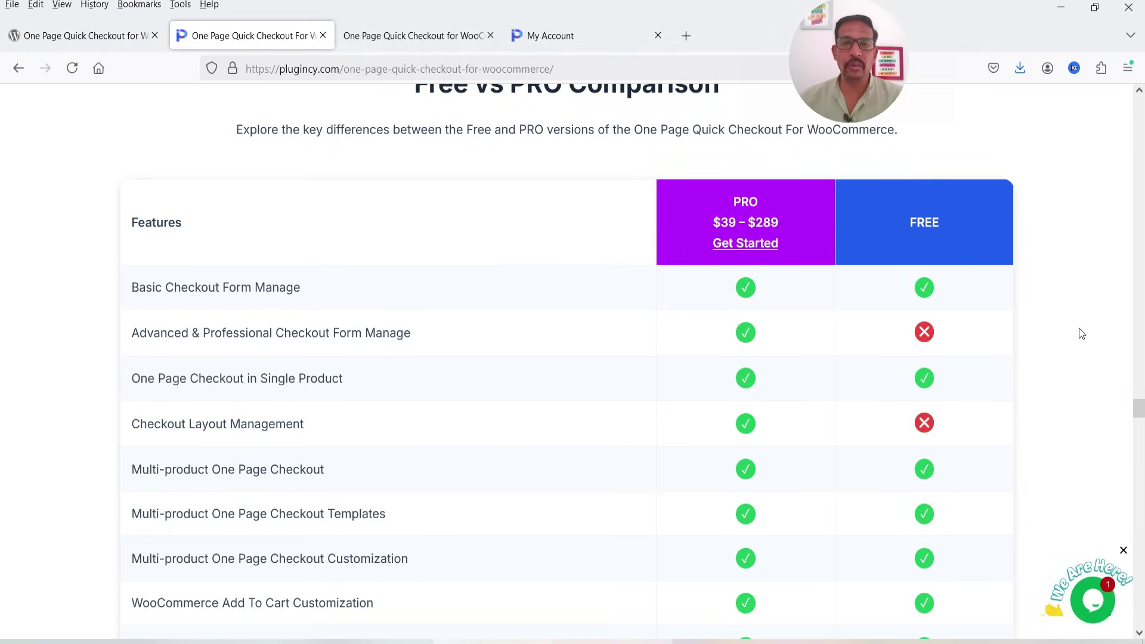
pyautogui.scroll(-11, 1076, 331)
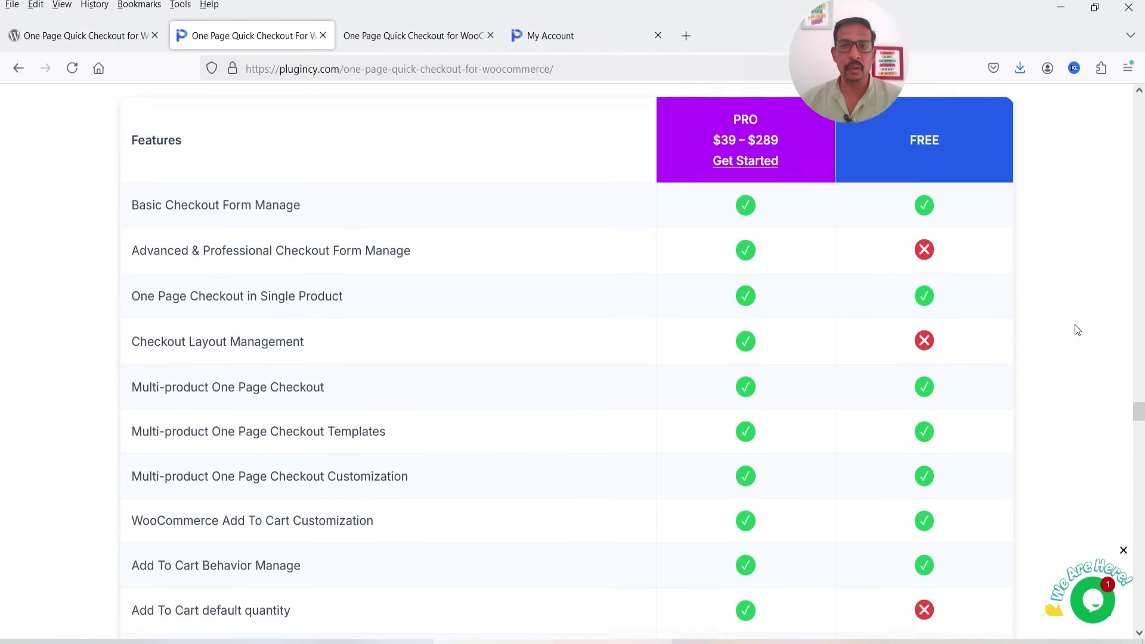
pyautogui.scroll(10, 1075, 328)
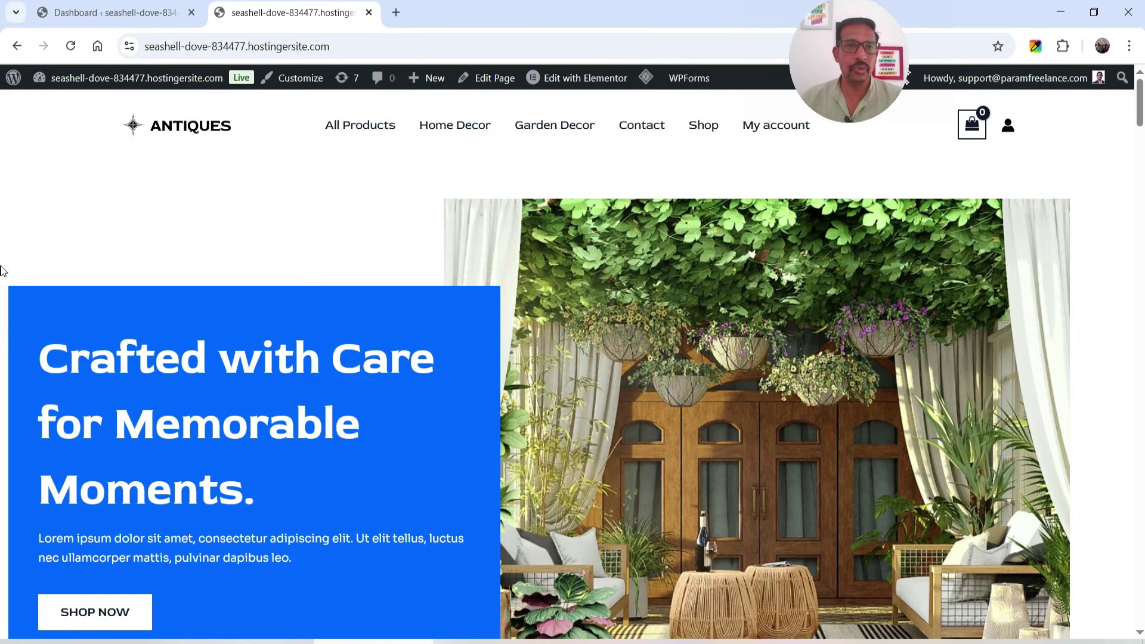
# Go from the site's Dashboard to the Add Plugins page.
pyautogui.click(93, 13)
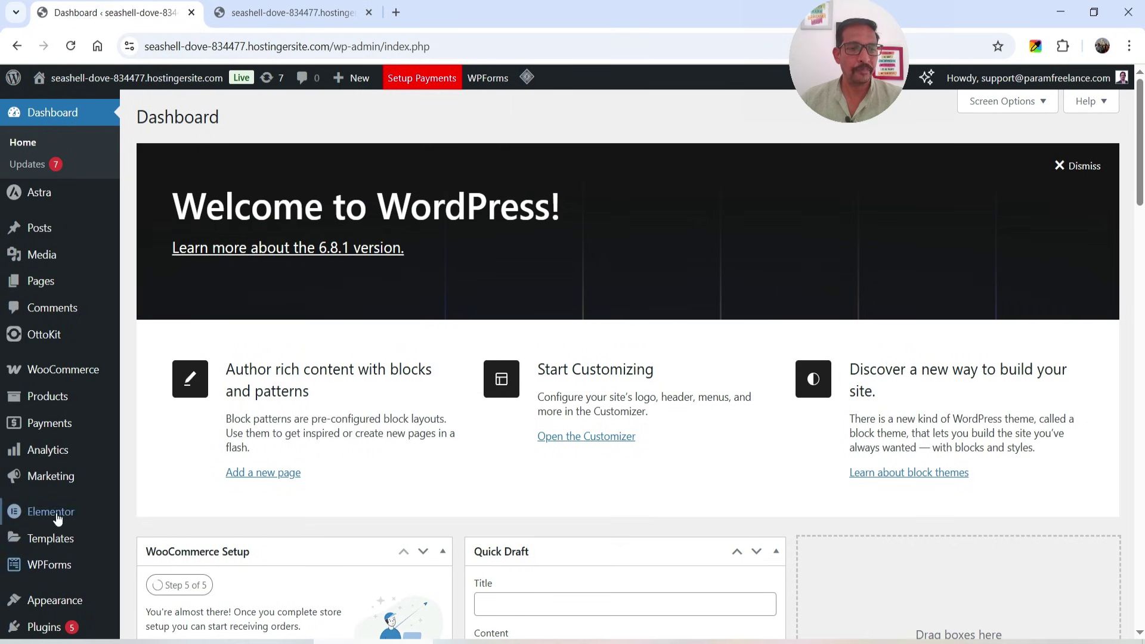
pyautogui.scroll(-1, 23, 525)
pyautogui.click(177, 577)
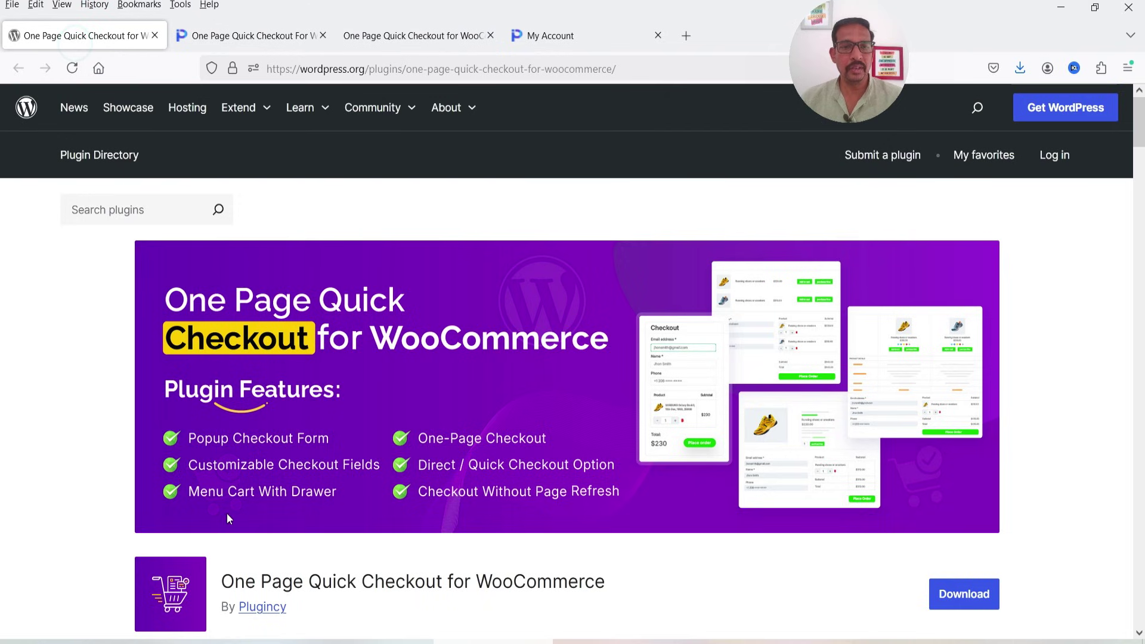
# Copy the author name 'Plugincy' from the directory listing and return to Add Plugins.
pyautogui.scroll(-3, 227, 512)
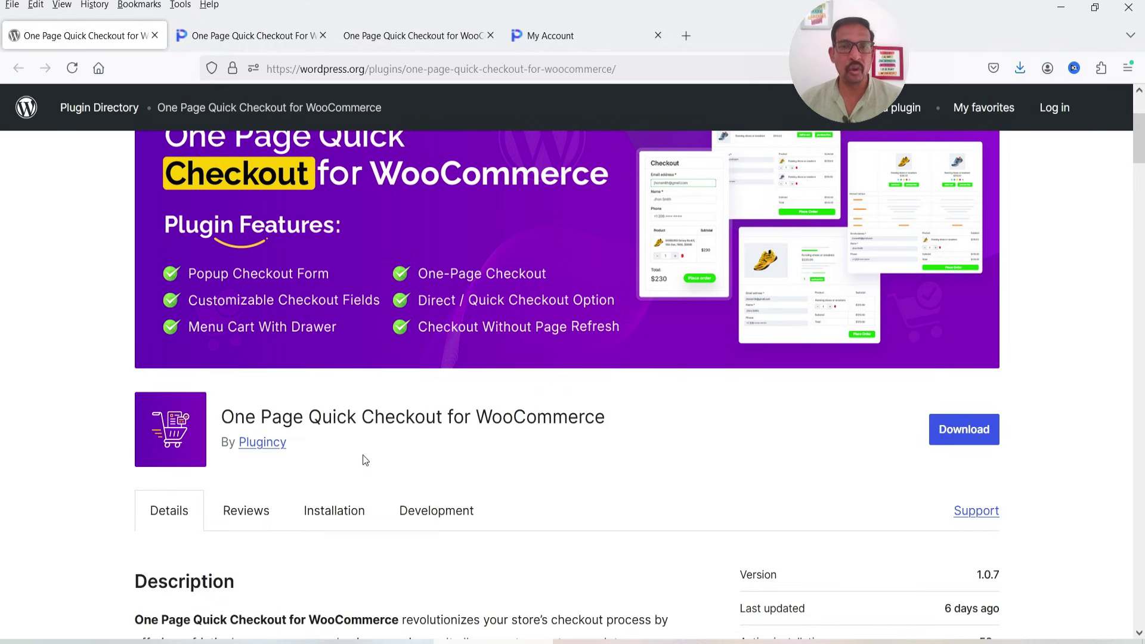
pyautogui.moveTo(317, 445); pyautogui.dragTo(238, 442)
pyautogui.scroll(3, 298, 567)
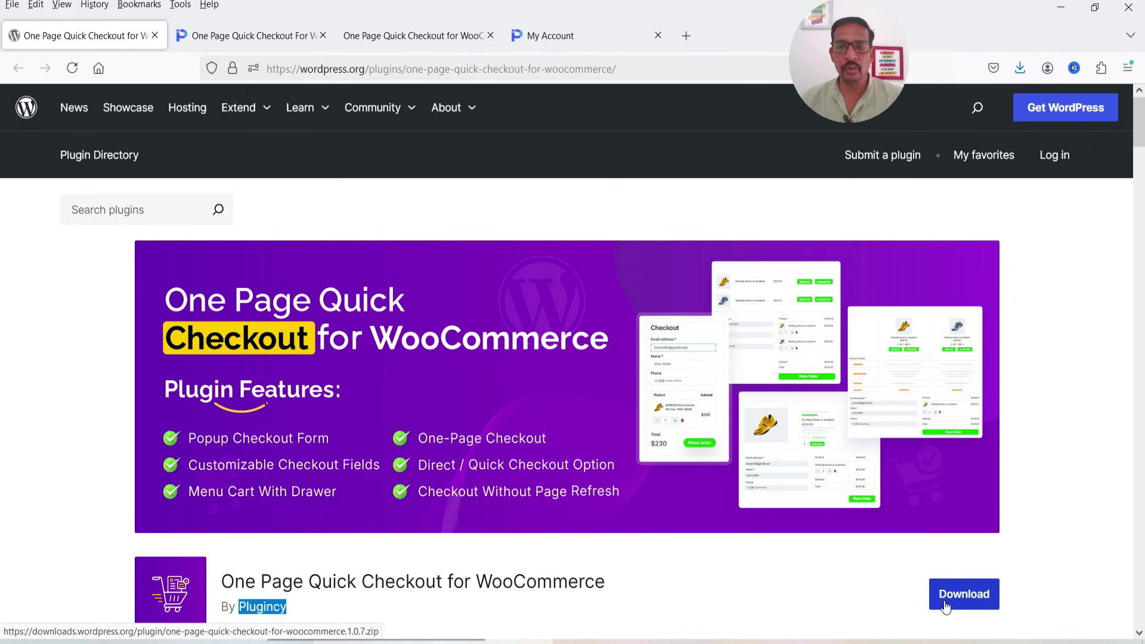
pyautogui.hotkey('alt', 'Tab')
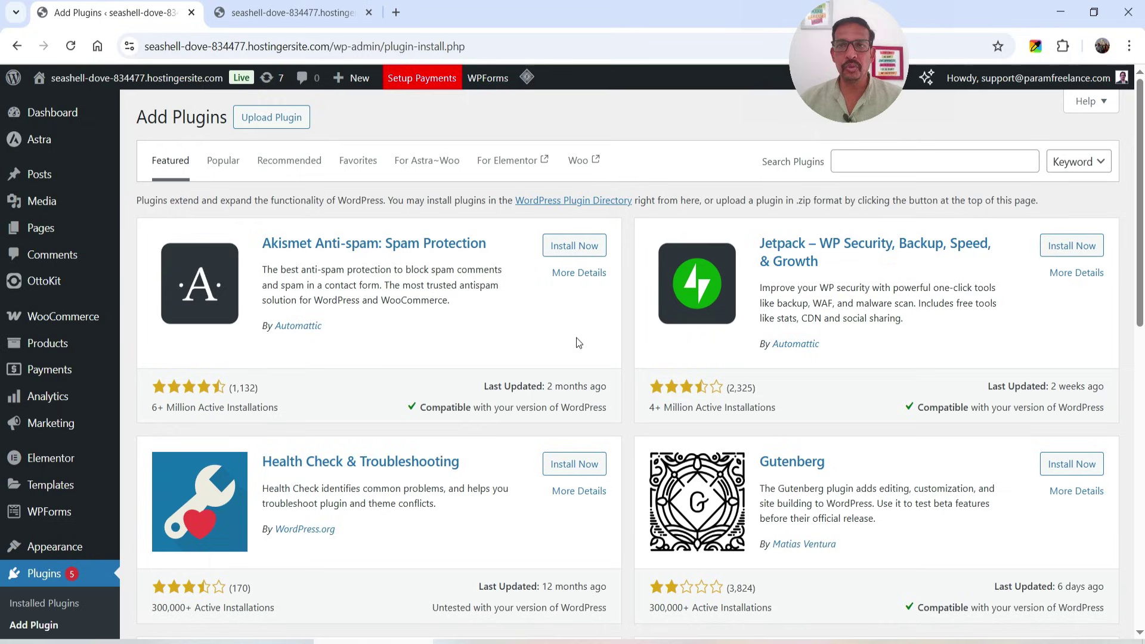
# Search plugins for 'Plugincy', then install and activate One Page Quick Checkout for WooCommerce.
pyautogui.click(874, 161)
pyautogui.write('Plugincy')
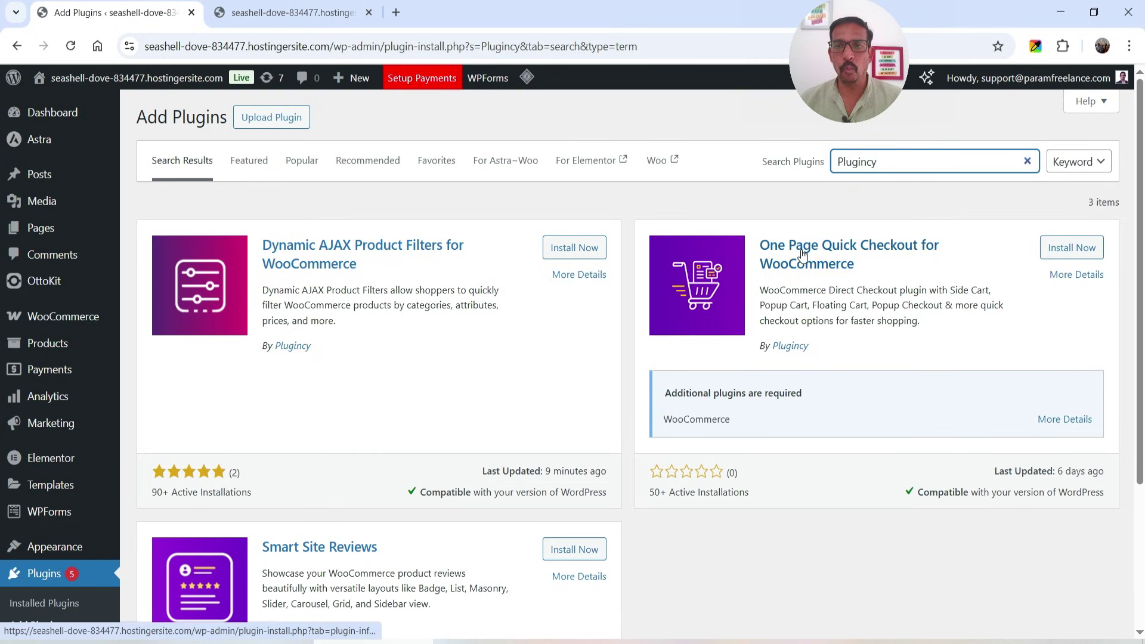
pyautogui.click(1071, 248)
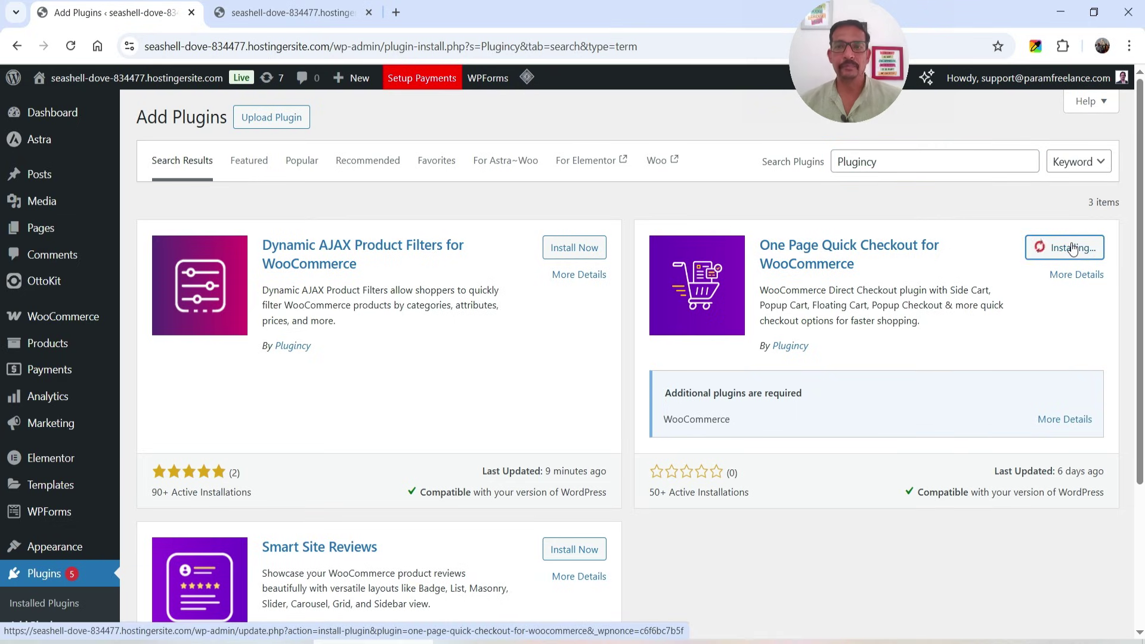
pyautogui.click(1070, 246)
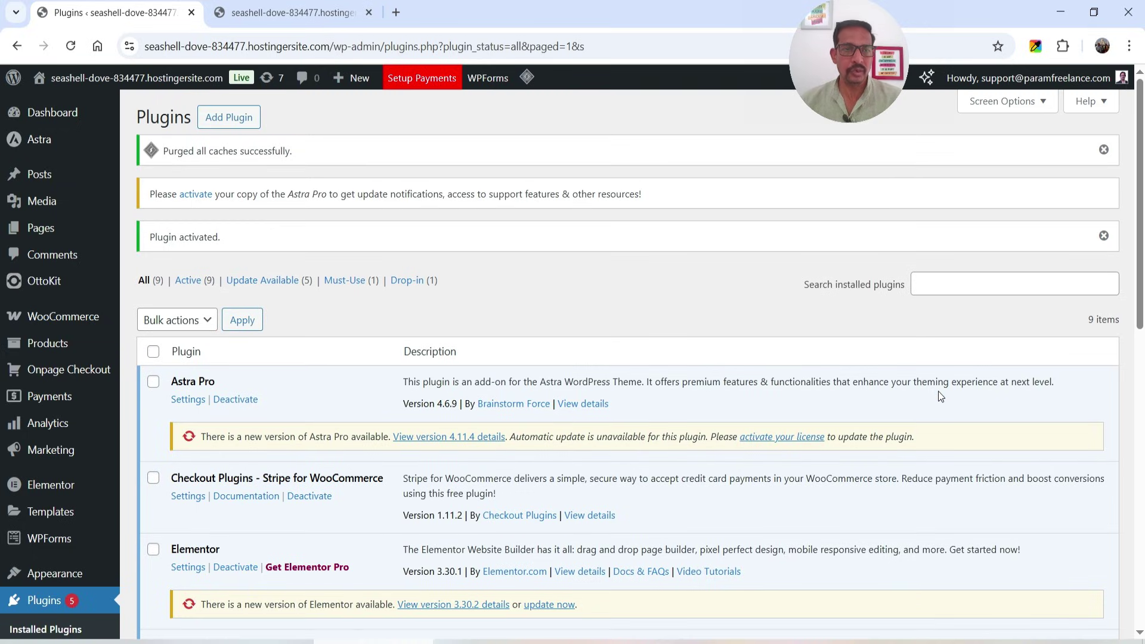
# Open the Onpage Checkout plugin settings from the admin sidebar.
pyautogui.moveTo(24, 373)
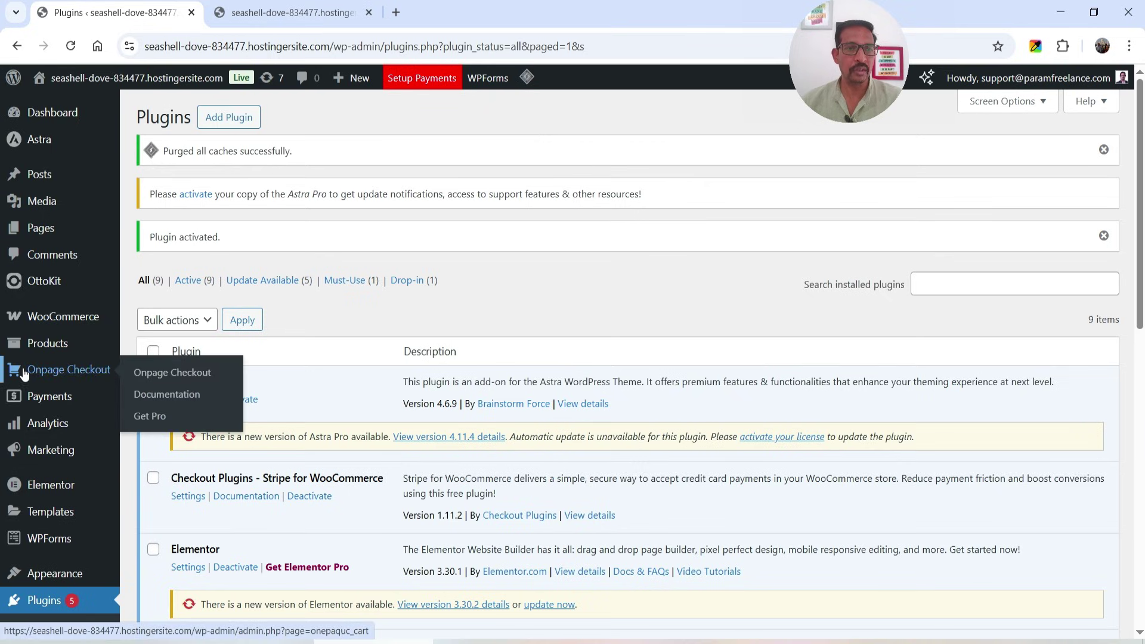
pyautogui.click(92, 377)
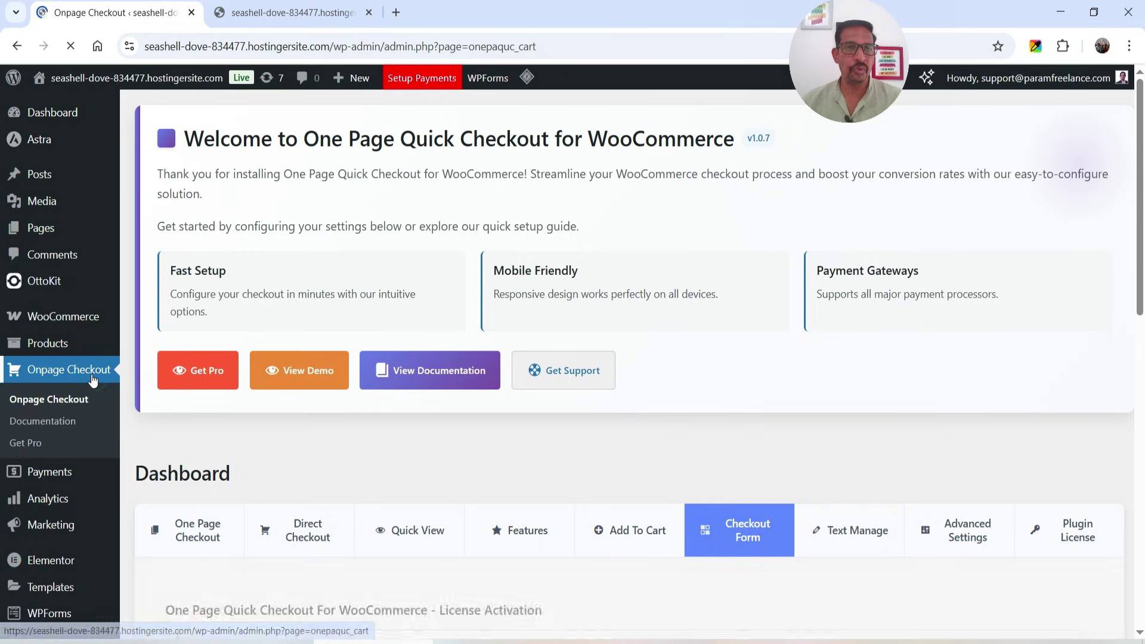
pyautogui.scroll(-5, 477, 333)
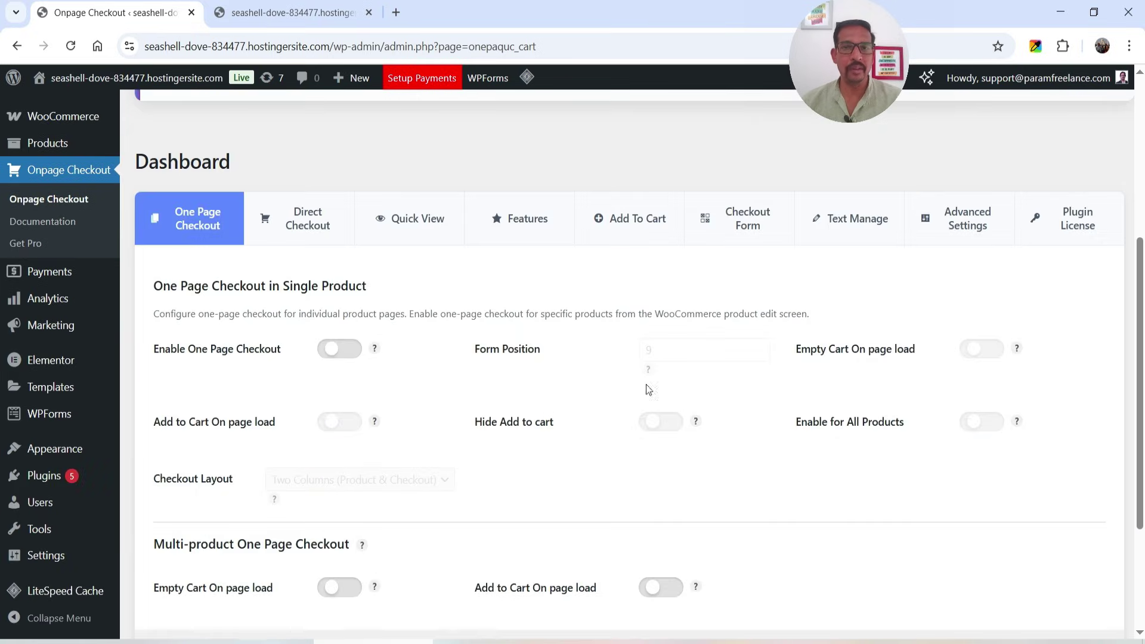
pyautogui.scroll(-3, 648, 389)
pyautogui.scroll(8, 648, 389)
# Check the storefront Shop page's ordinary Add to cart buttons, then return to the settings.
pyautogui.click(283, 13)
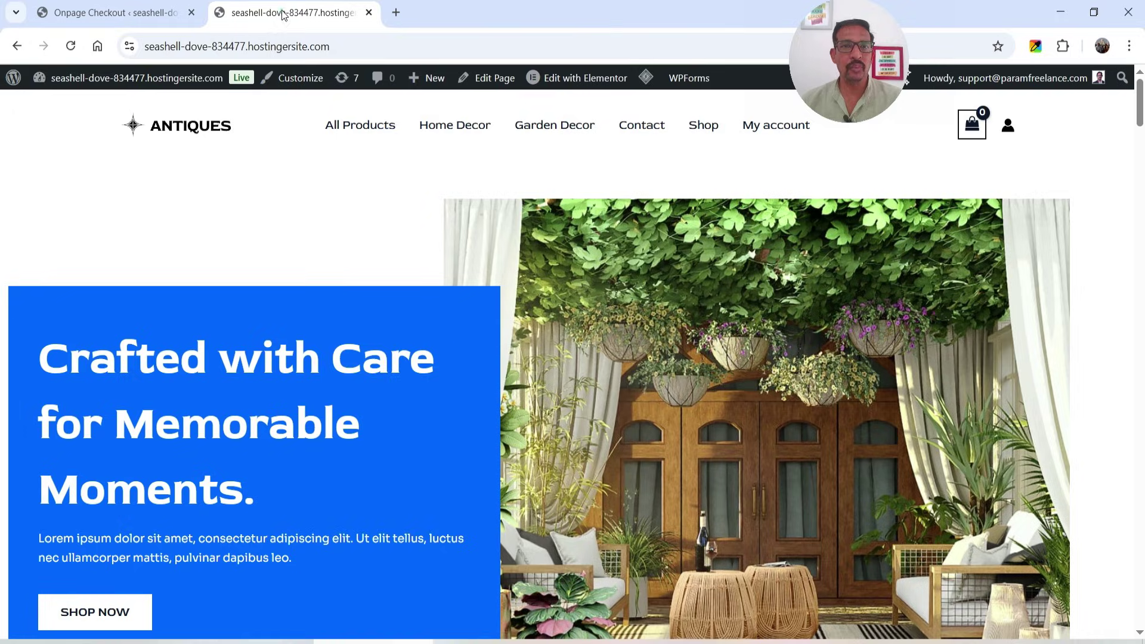
pyautogui.click(707, 136)
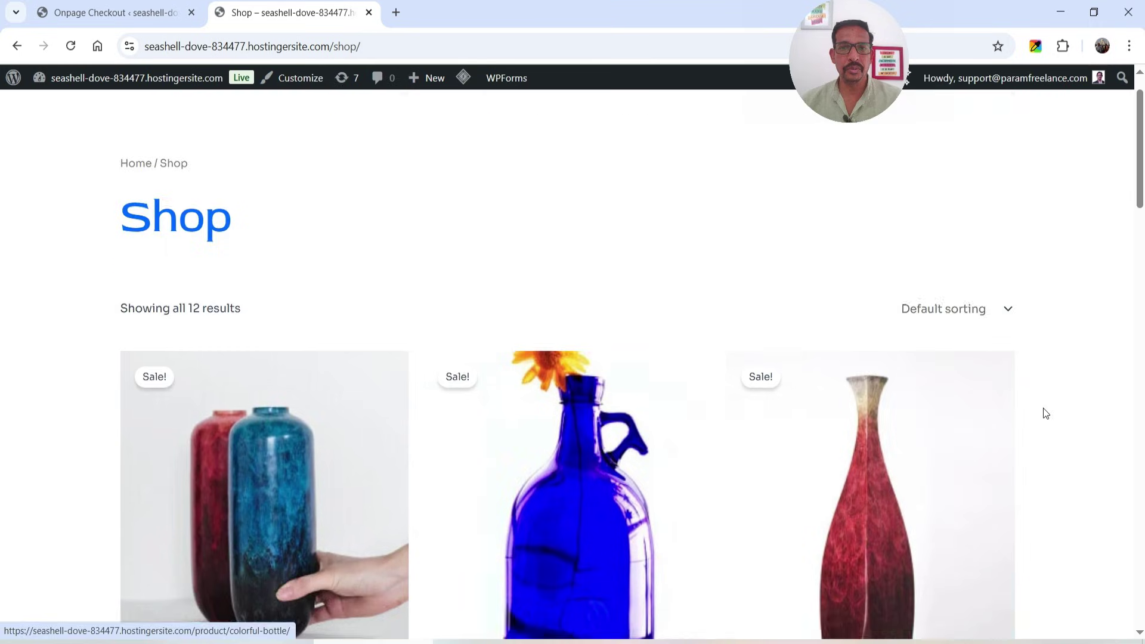
pyautogui.scroll(-4, 1043, 407)
pyautogui.scroll(4, 1040, 421)
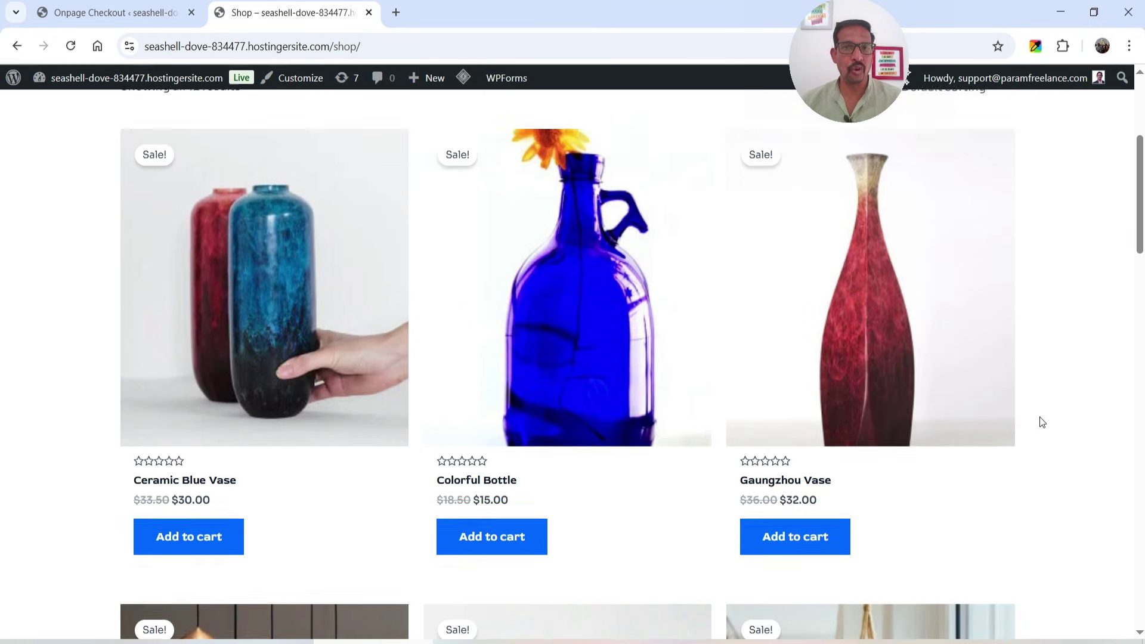
pyautogui.click(86, 14)
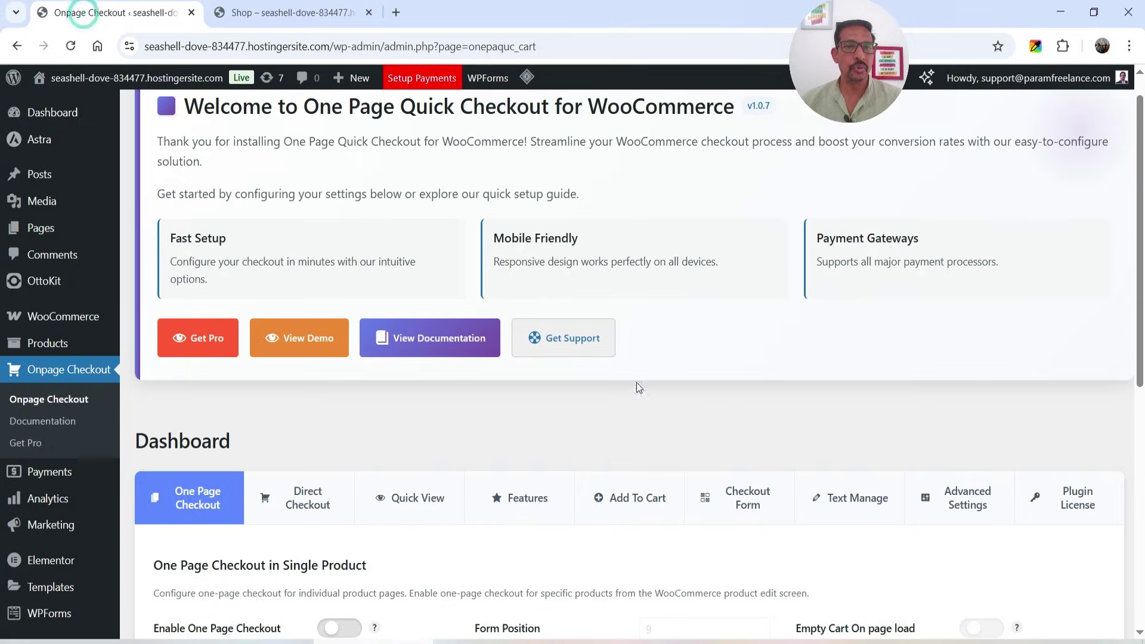
# Turn on One Page Checkout for single products and set Form Position to 1.
pyautogui.scroll(-6, 600, 309)
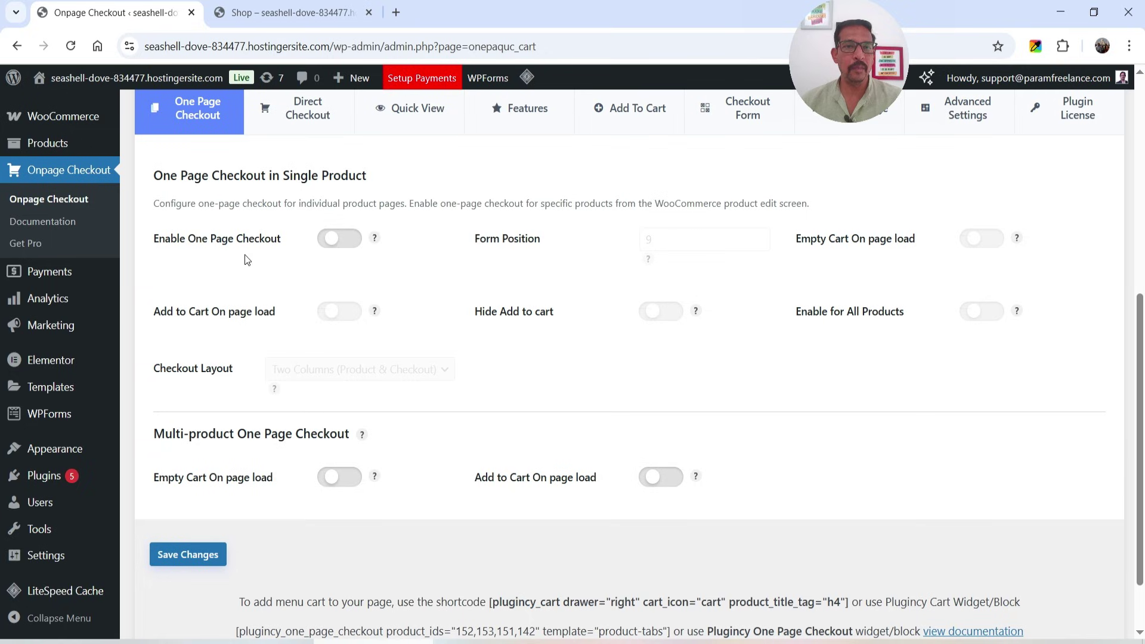
pyautogui.click(345, 244)
pyautogui.doubleClick(659, 239)
pyautogui.moveTo(652, 263)
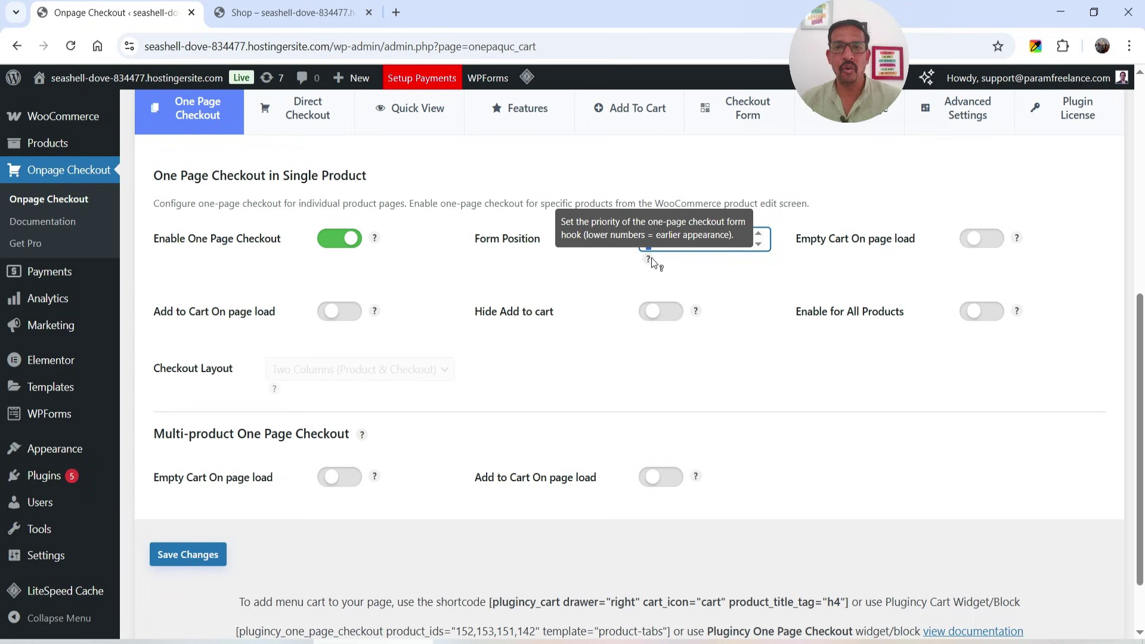
pyautogui.click(642, 260)
pyautogui.click(757, 245)
pyautogui.click(757, 245)
pyautogui.click(758, 245)
pyautogui.click(757, 245)
pyautogui.click(757, 245)
pyautogui.click(757, 246)
pyautogui.click(758, 245)
pyautogui.click(757, 245)
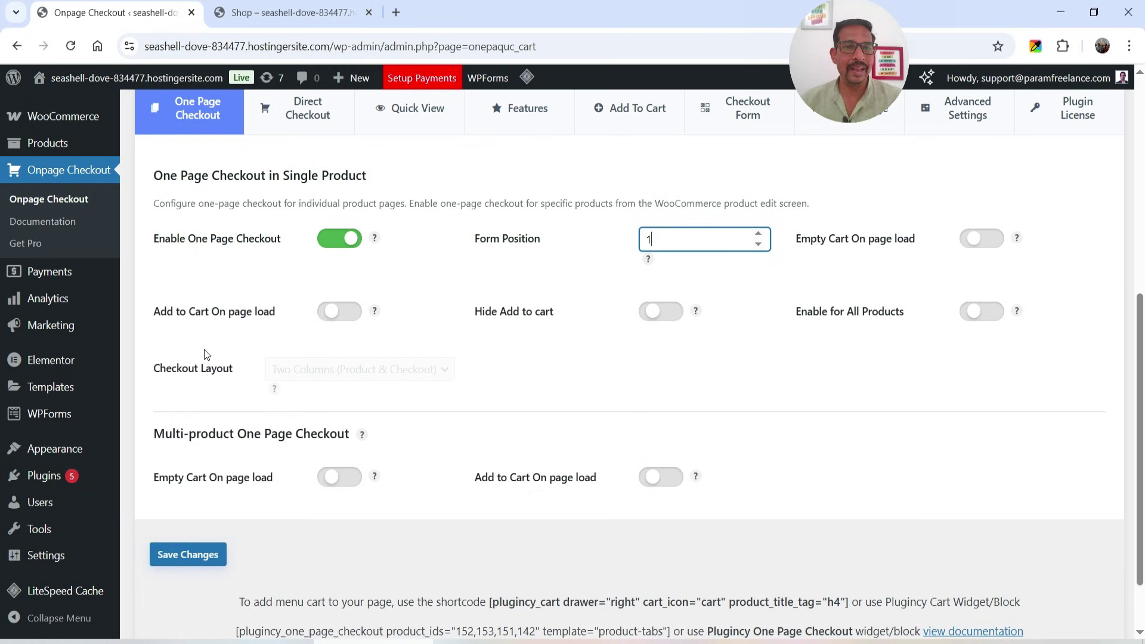
# Open the Colorful Bottle product page from the Shop to check the checkout form.
pyautogui.moveTo(375, 314)
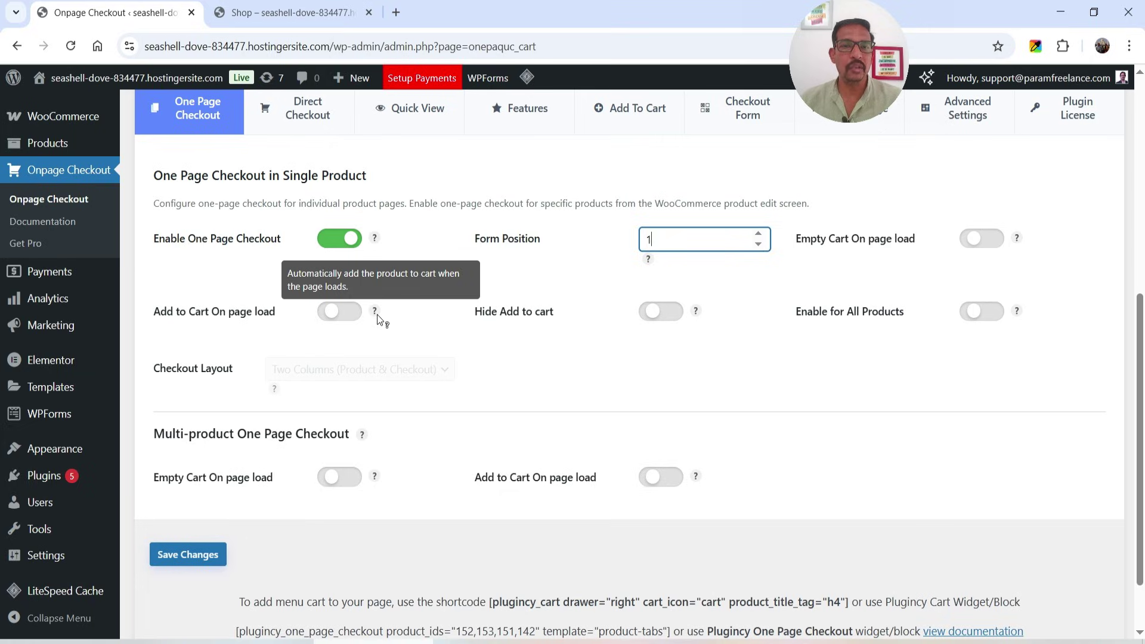
pyautogui.click(286, 12)
pyautogui.scroll(-5, 761, 395)
pyautogui.click(614, 261)
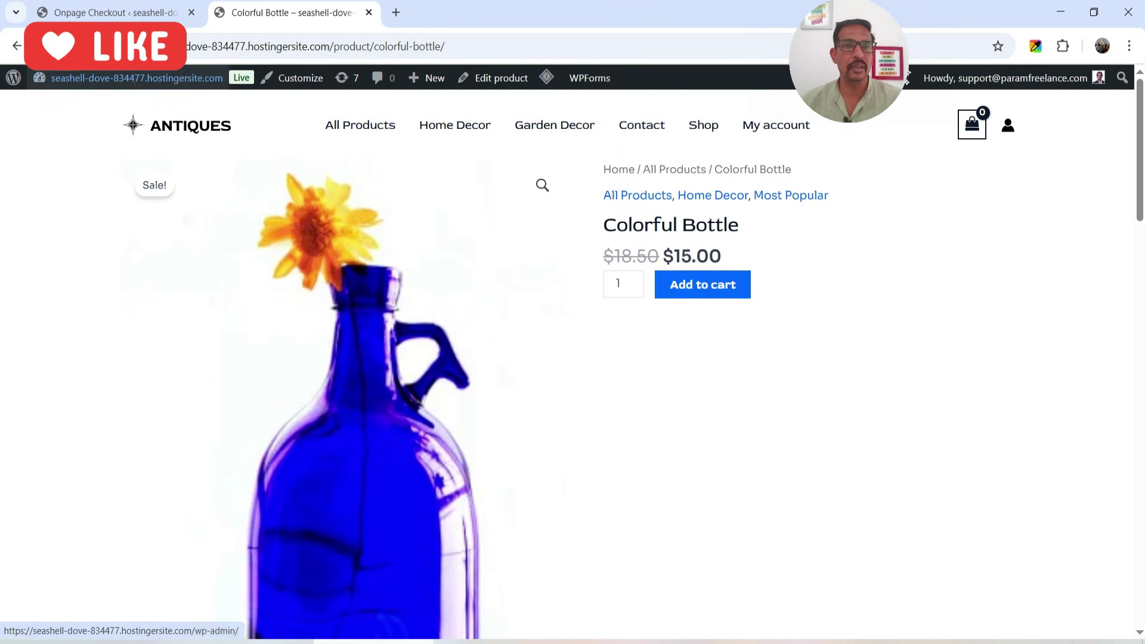
pyautogui.click(114, 12)
pyautogui.moveTo(376, 314)
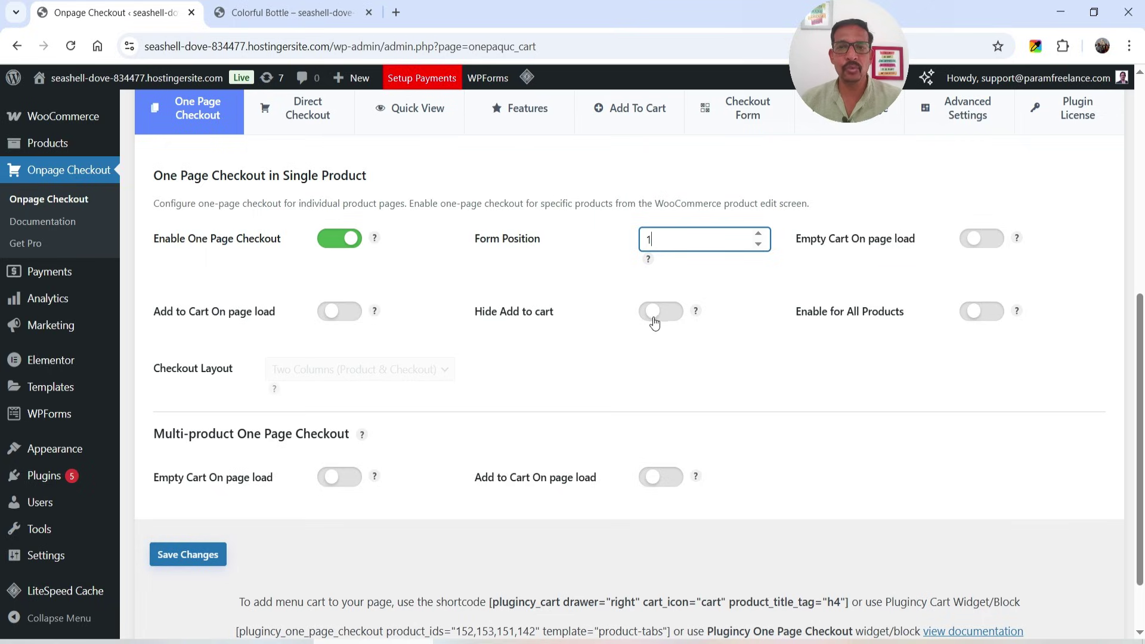
# Recheck the Colorful Bottle page, then turn on Enable for All Products.
pyautogui.hotkey('ctrl', 'Tab')
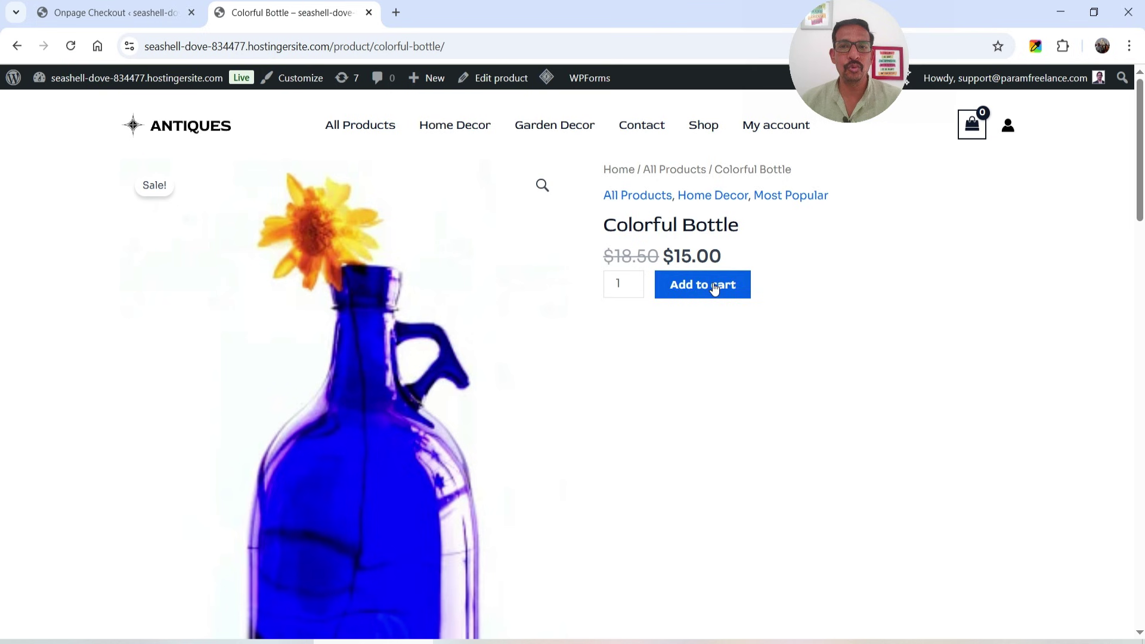
pyautogui.click(94, 18)
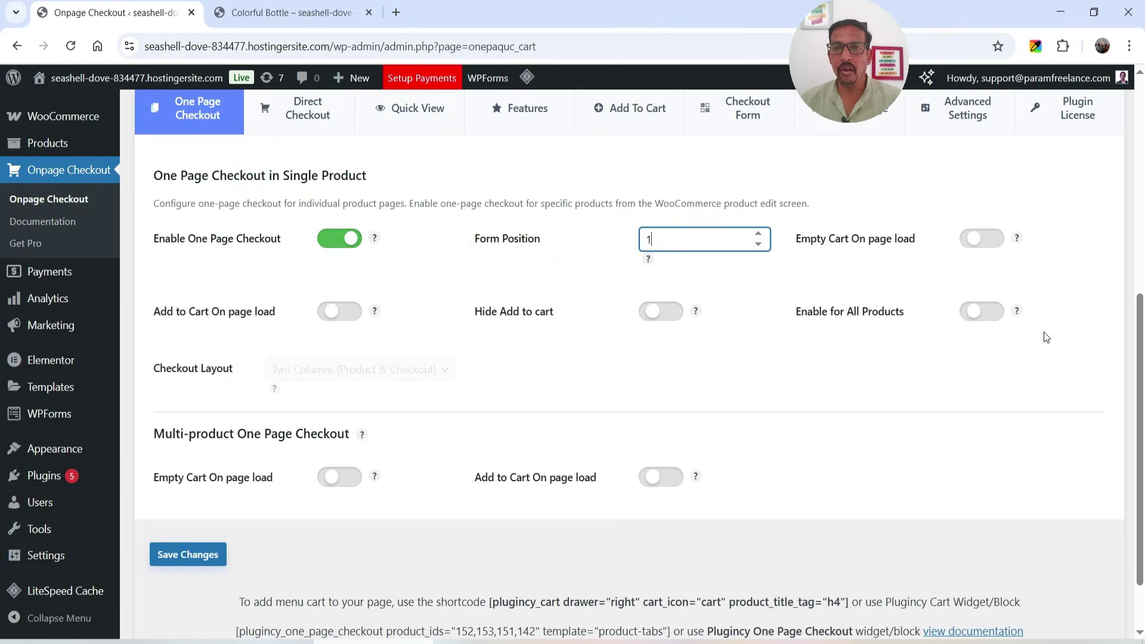
pyautogui.click(981, 310)
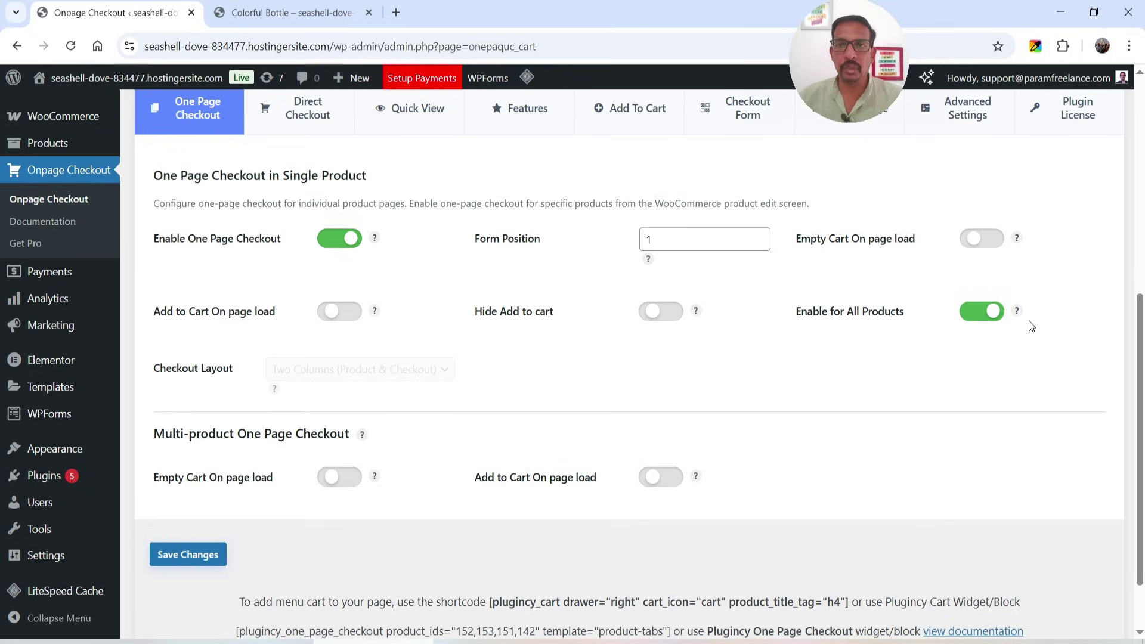
pyautogui.click(256, 12)
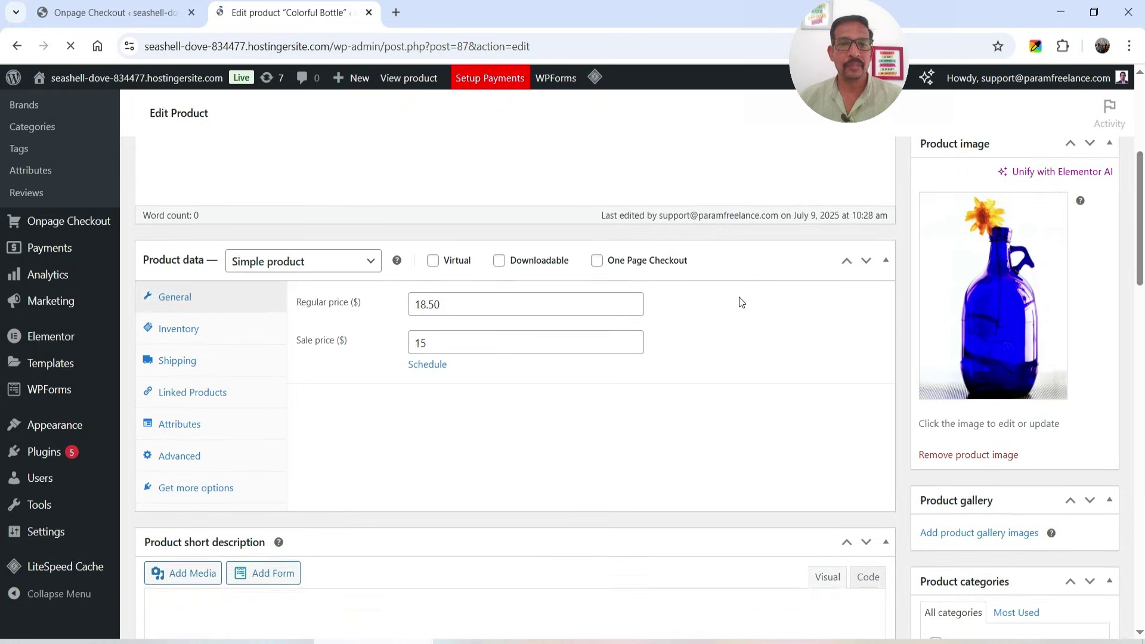
# Open the live Colorful Bottle page from its permalink, then return to the plugin settings.
pyautogui.scroll(-3, 551, 307)
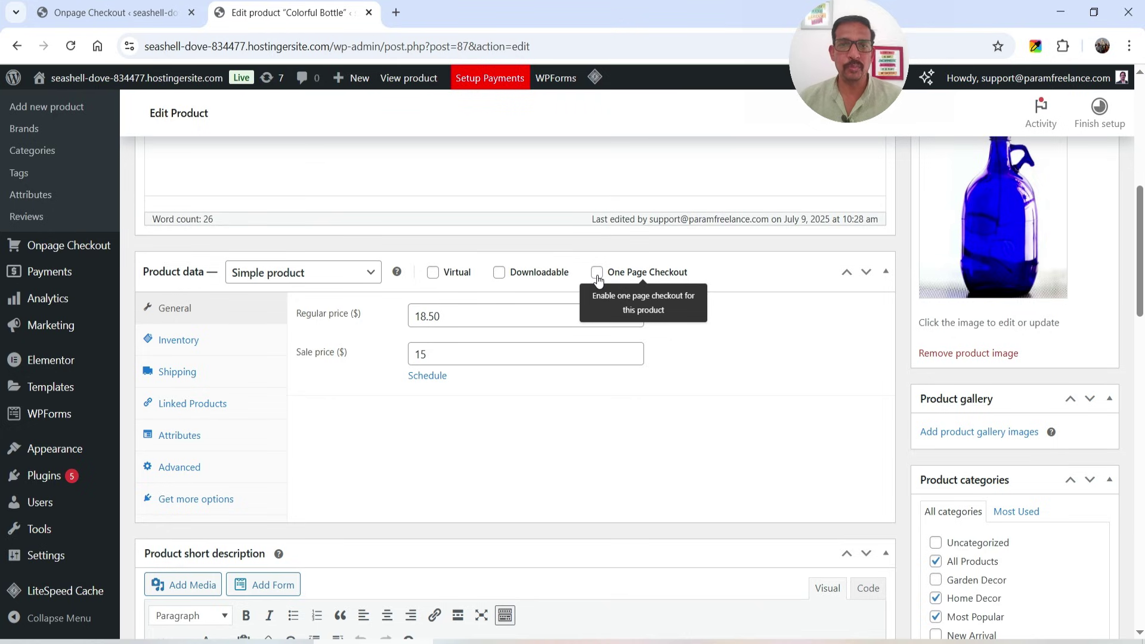
pyautogui.scroll(8, 482, 141)
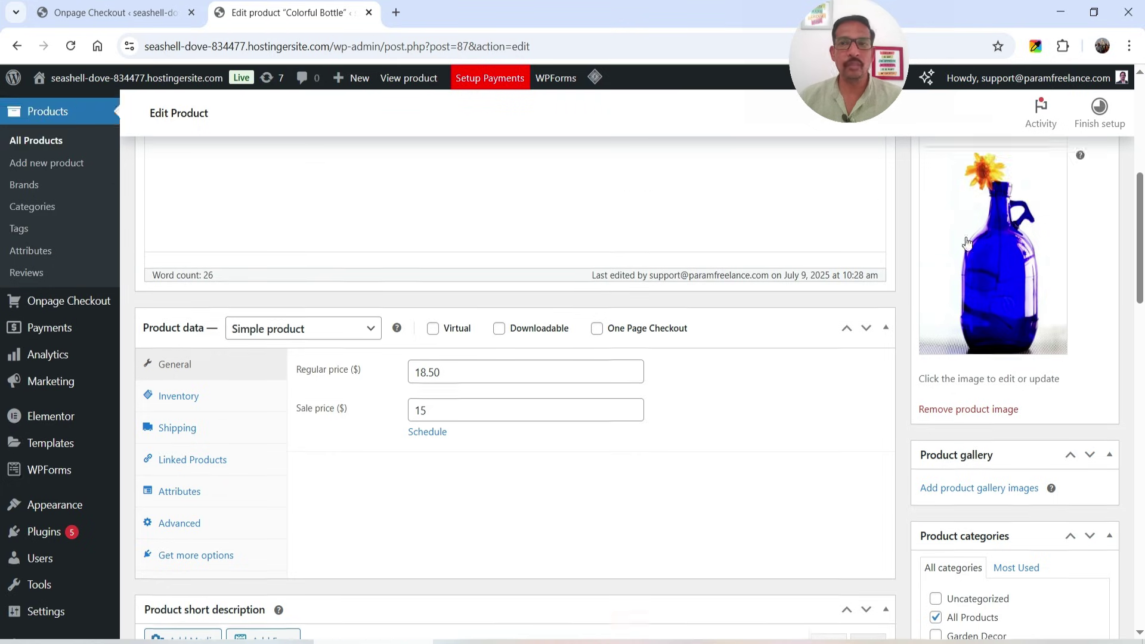
pyautogui.click(477, 286)
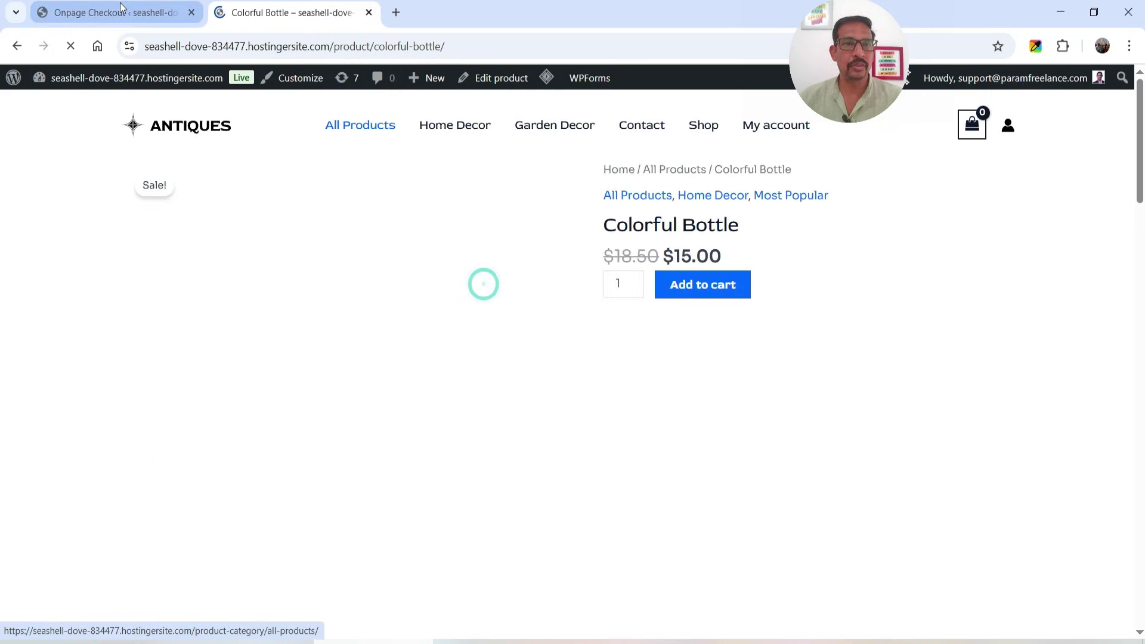
pyautogui.click(114, 11)
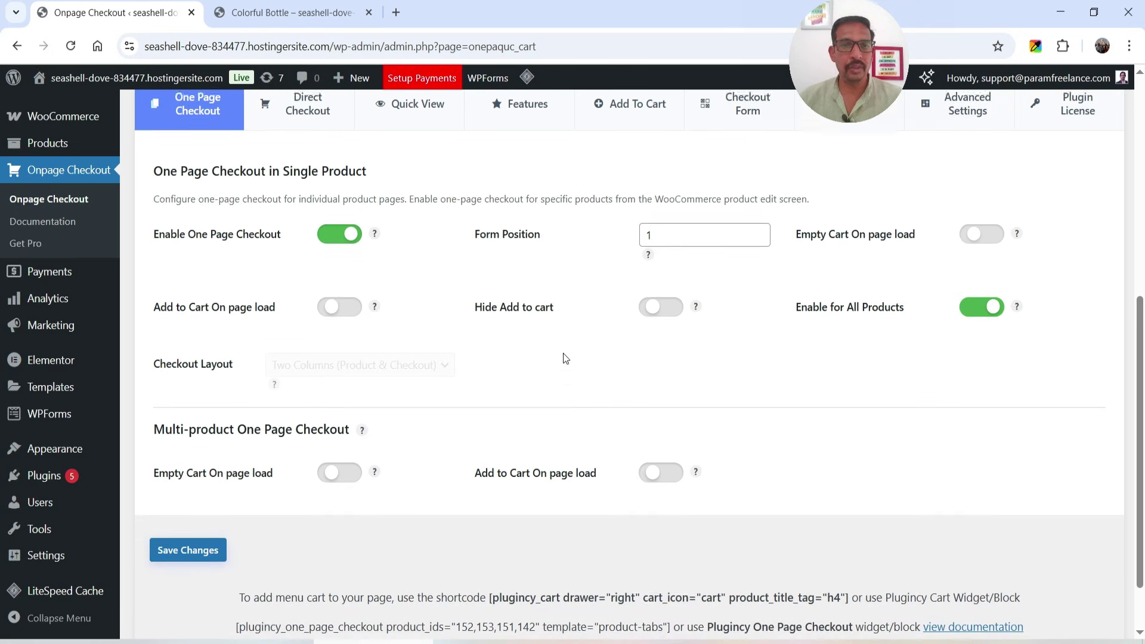
# Turn on Empty Cart On page load for multi-product checkout and check the Shop page.
pyautogui.scroll(-2, 562, 358)
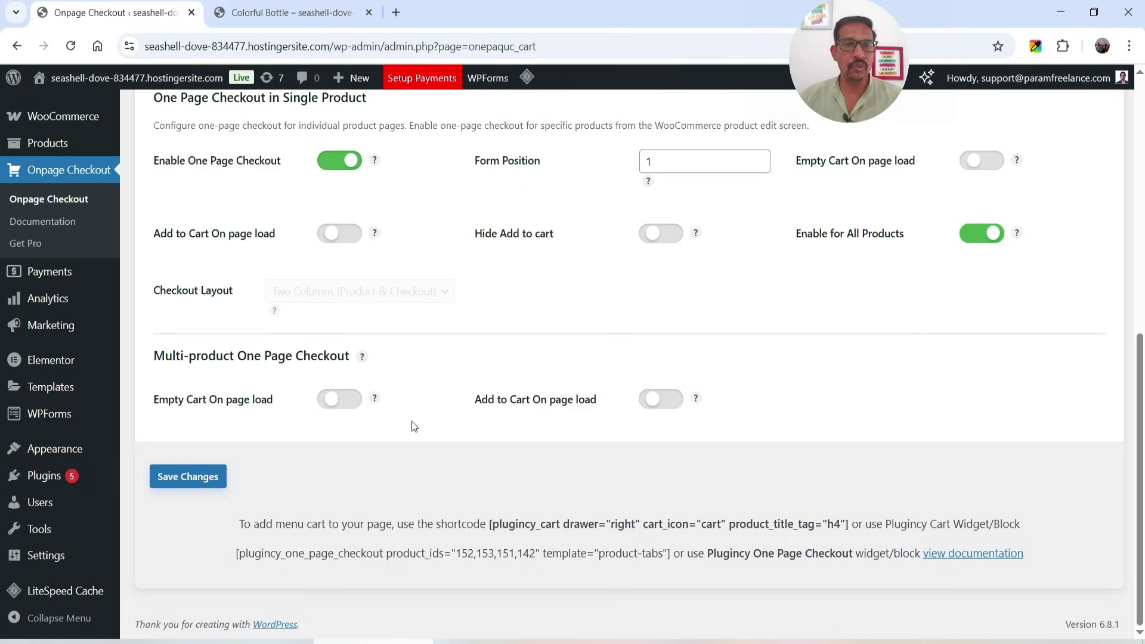
pyautogui.click(347, 404)
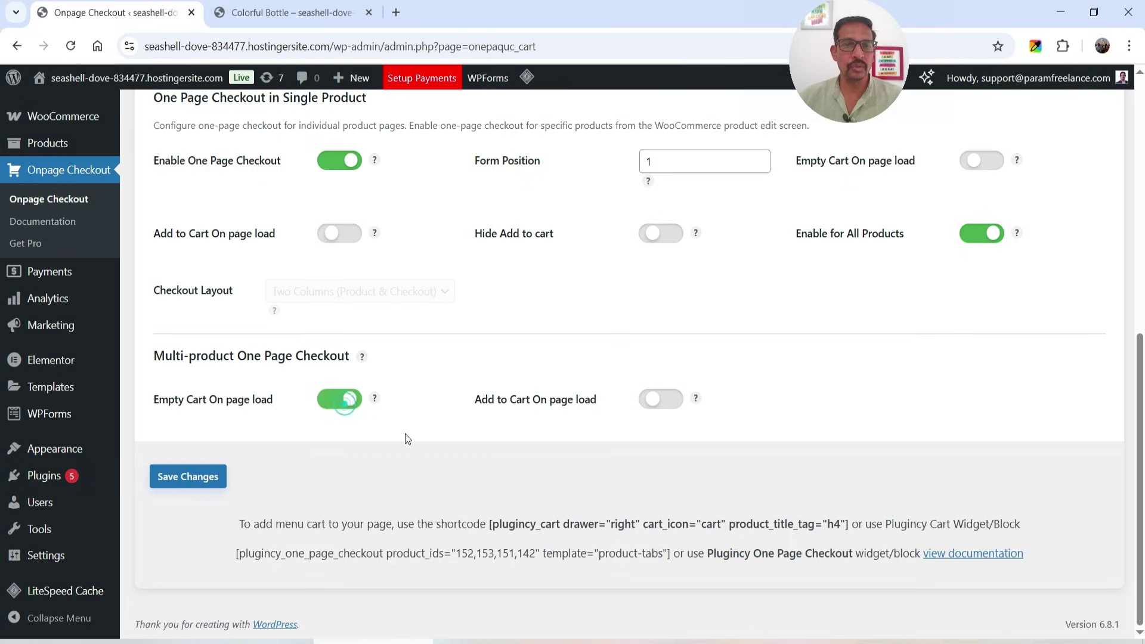
pyautogui.click(255, 15)
pyautogui.click(703, 126)
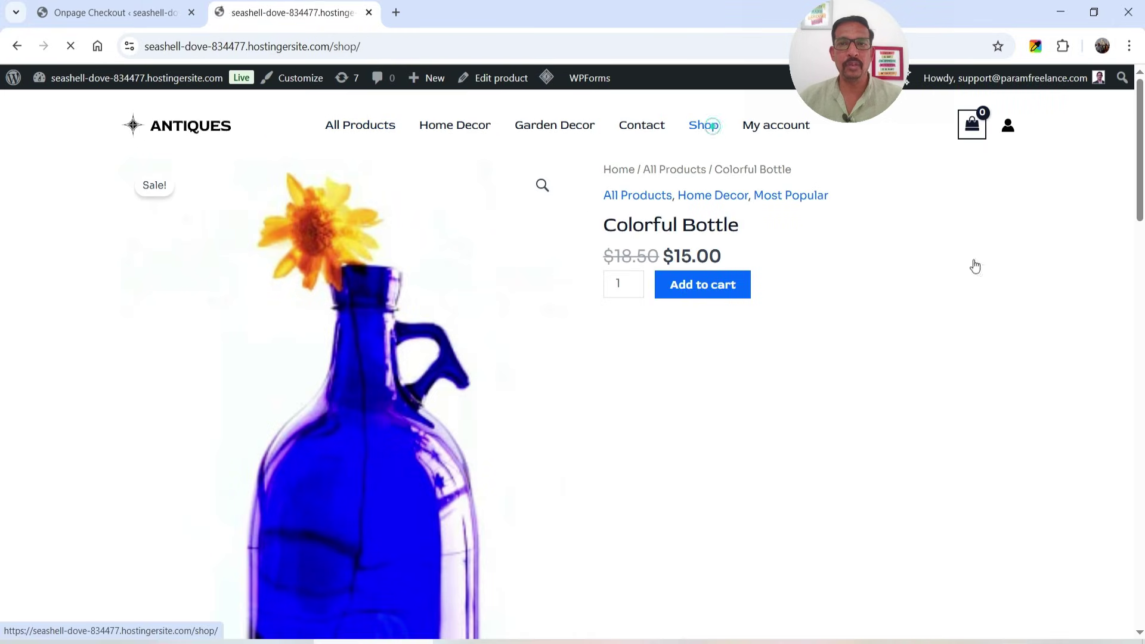
pyautogui.scroll(-4, 945, 396)
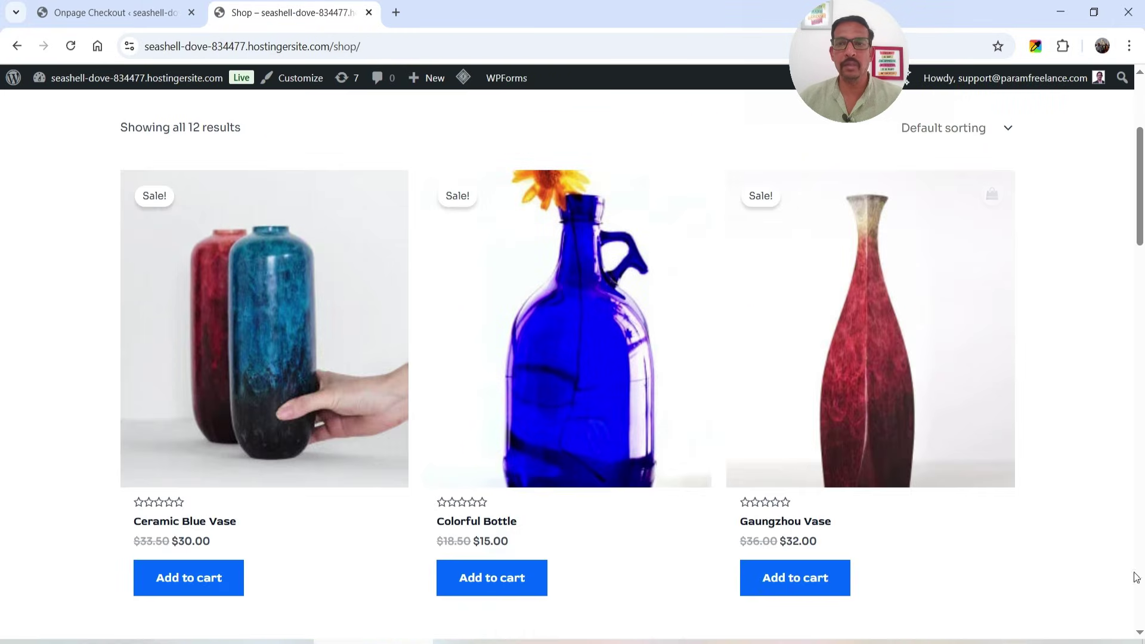
pyautogui.scroll(4, 999, 366)
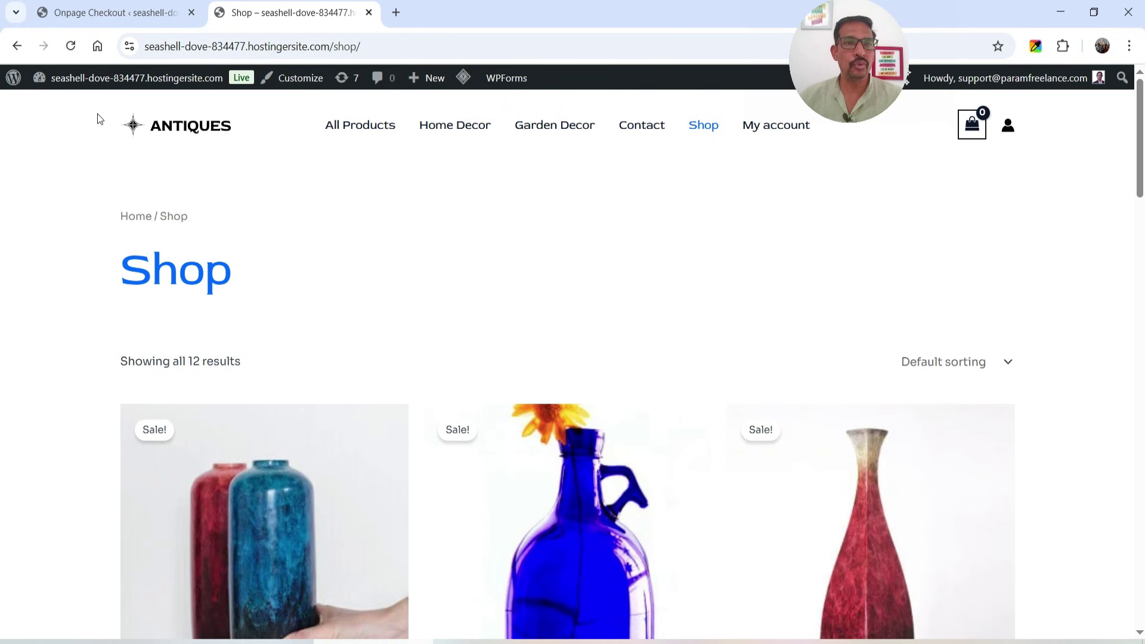
# Revisit the Shop page, then save the one-page checkout settings.
pyautogui.click(114, 12)
pyautogui.click(280, 18)
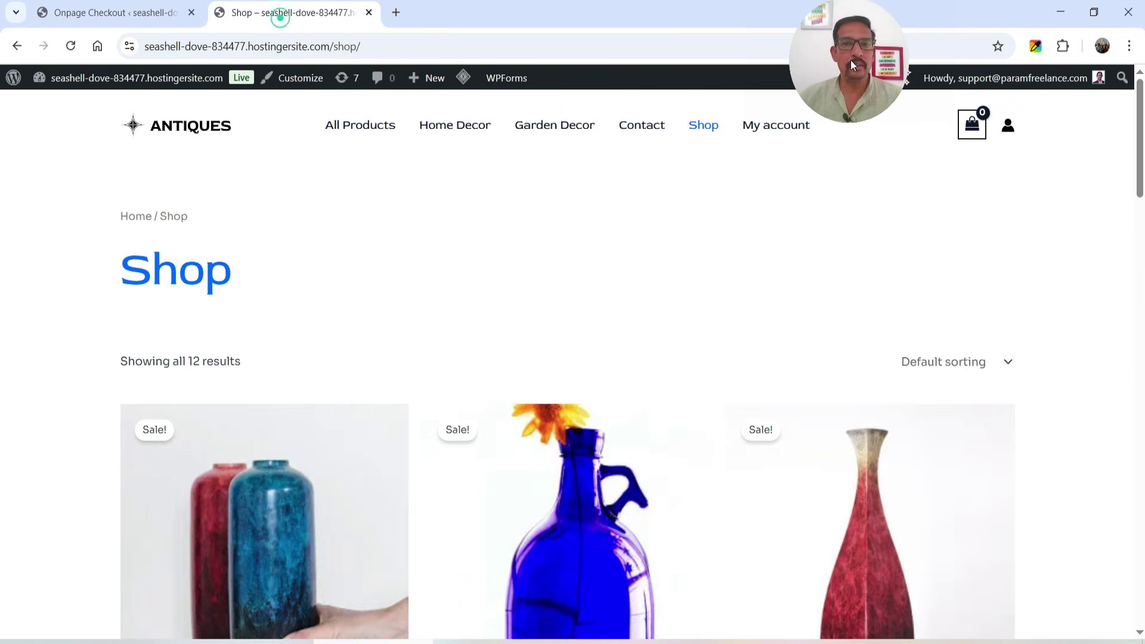
pyautogui.scroll(-4, 969, 340)
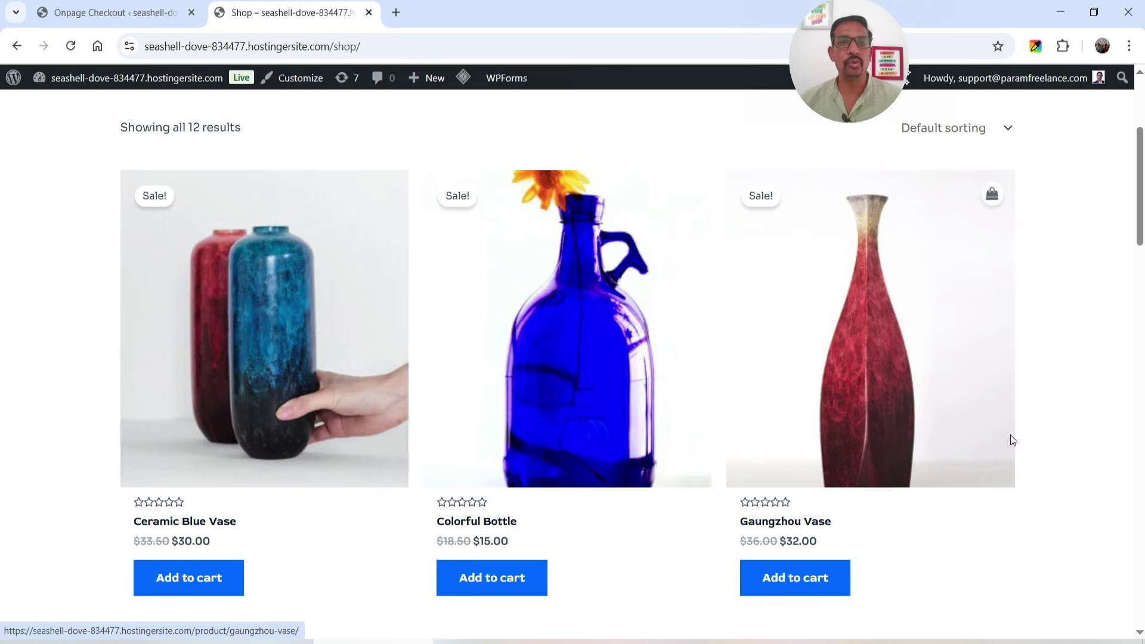
pyautogui.click(76, 22)
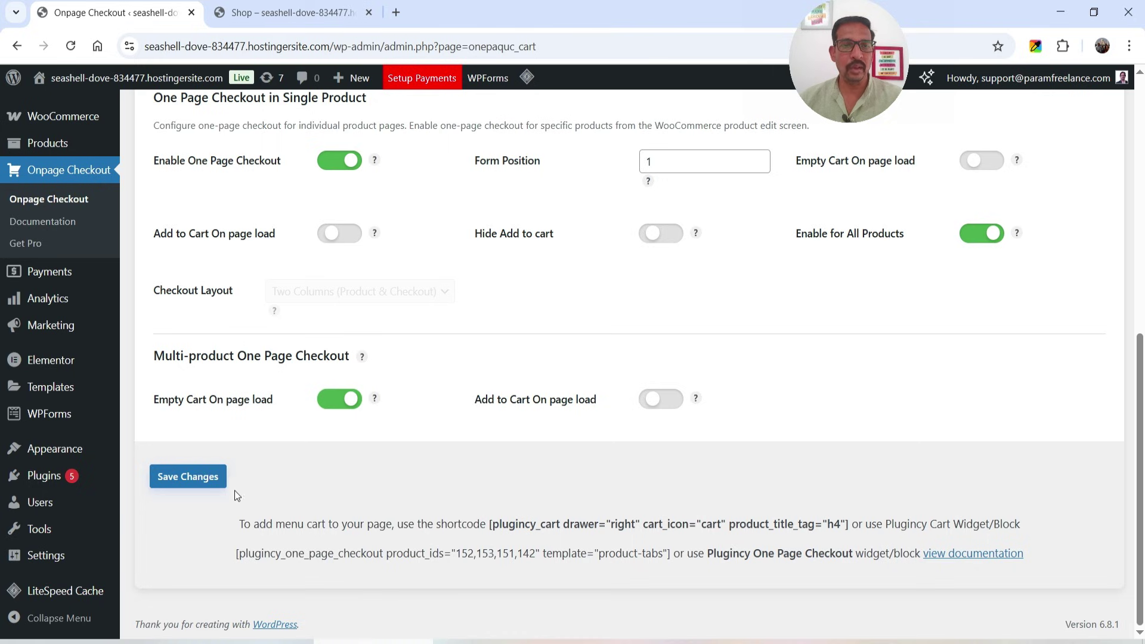
pyautogui.click(191, 477)
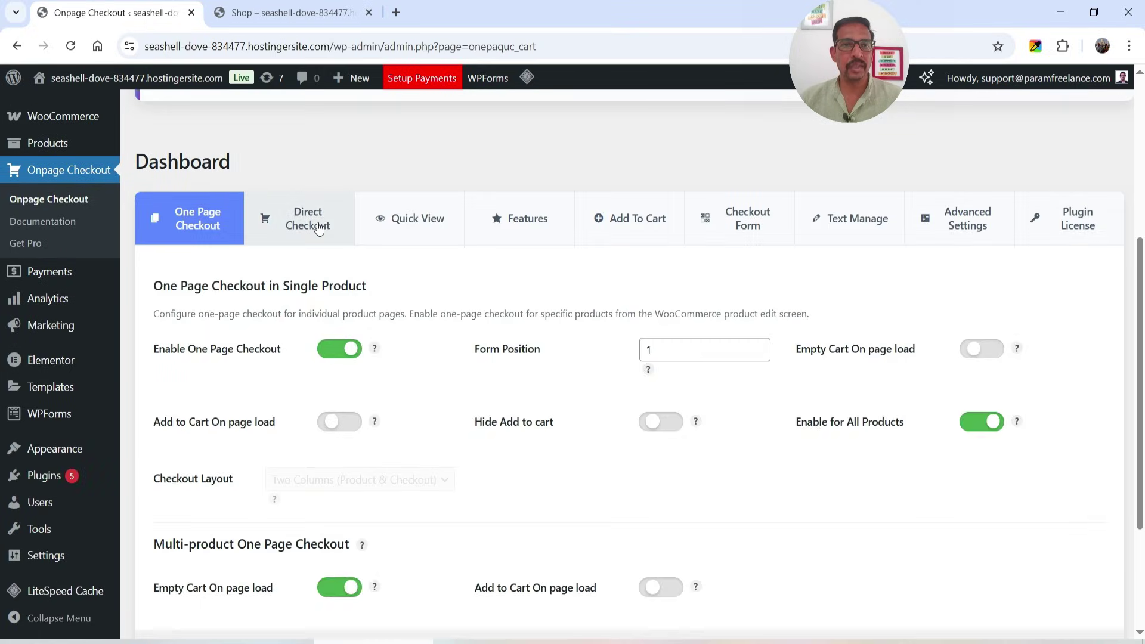
# Enable Direct Checkout with button text 'Buy Now', positioned After Add to Cart Button.
pyautogui.click(319, 227)
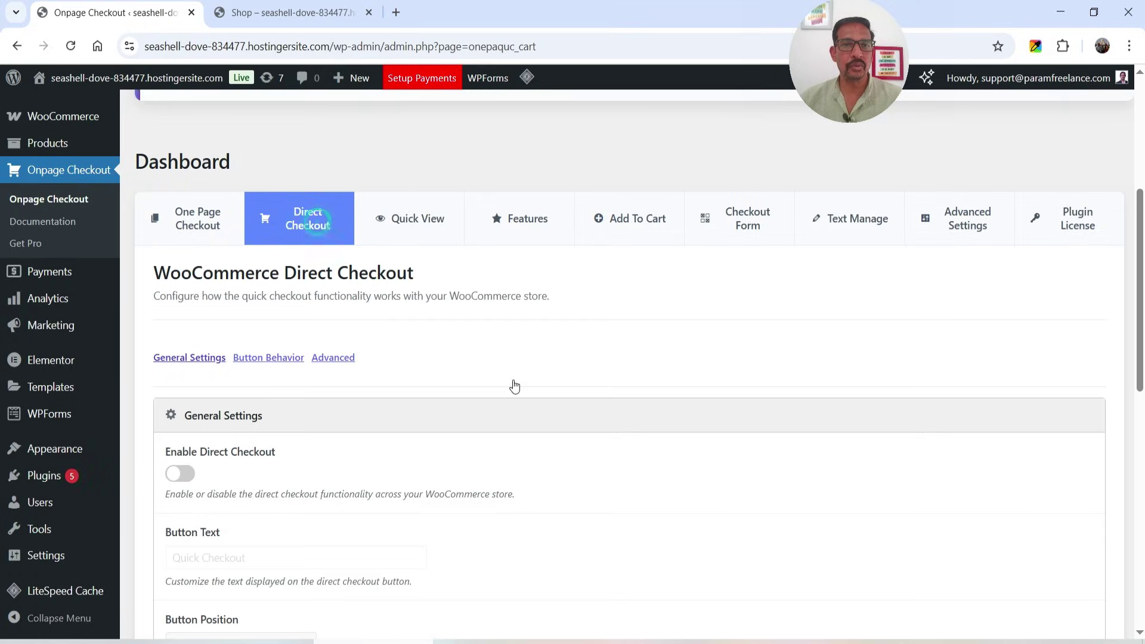
pyautogui.scroll(-1, 454, 349)
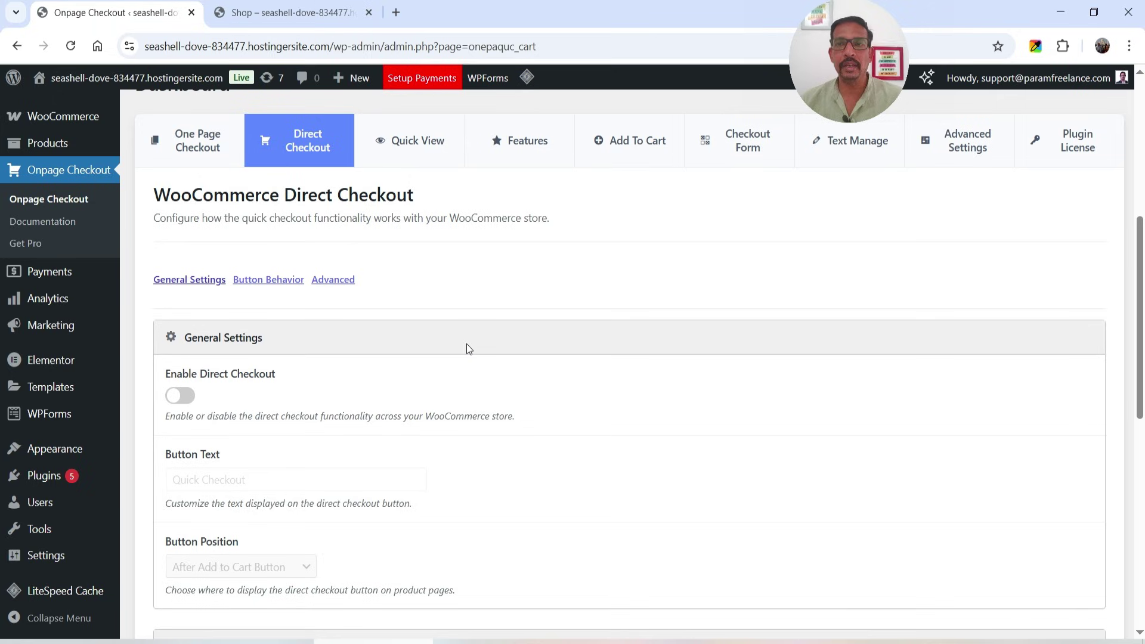
pyautogui.click(179, 396)
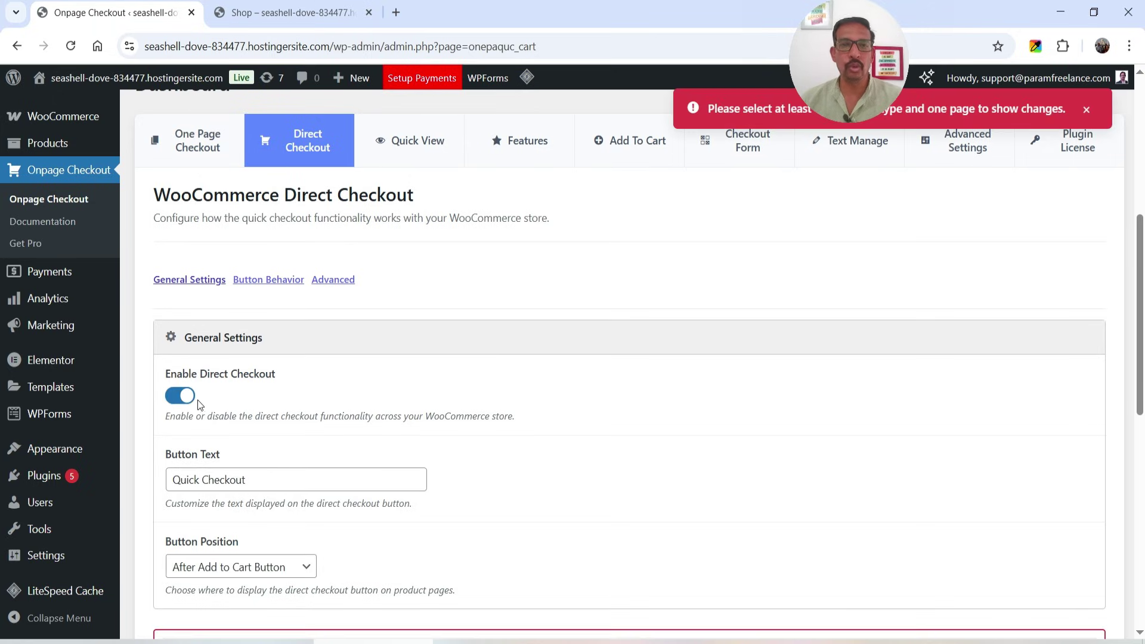
pyautogui.scroll(-1, 336, 291)
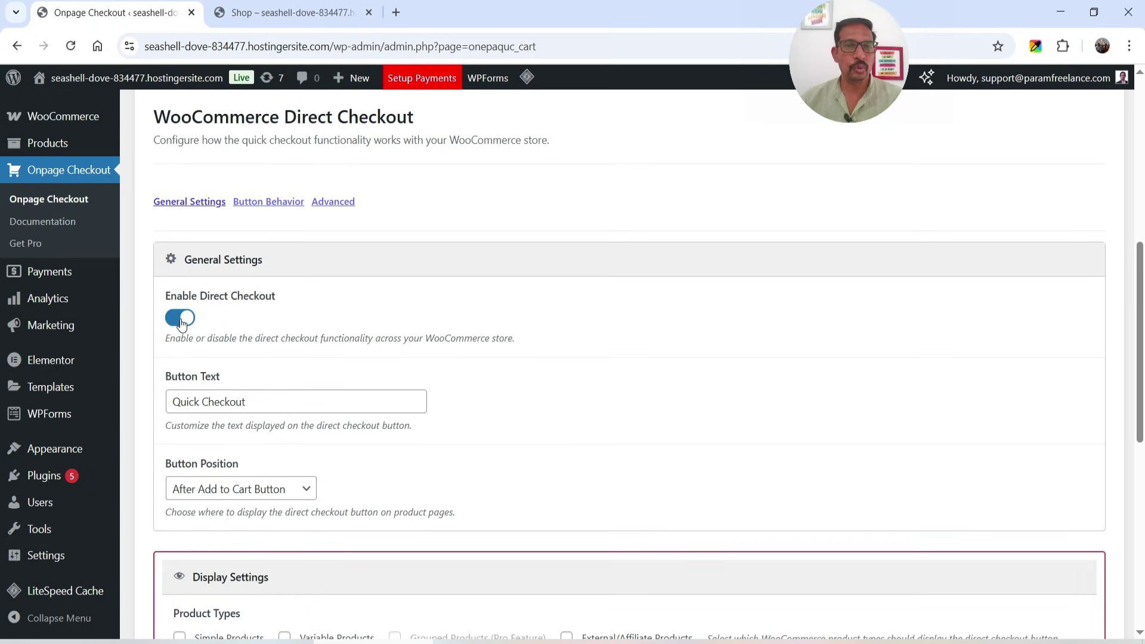
pyautogui.tripleClick(268, 402)
pyautogui.press('BackSpace')
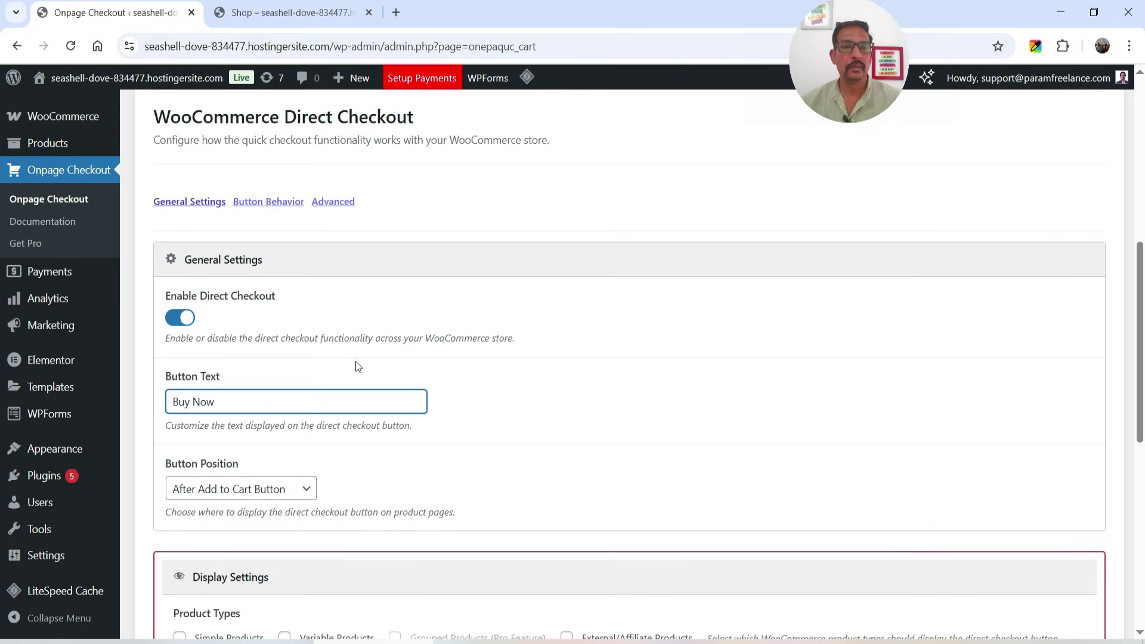
pyautogui.scroll(-1, 357, 366)
pyautogui.scroll(-1, 554, 263)
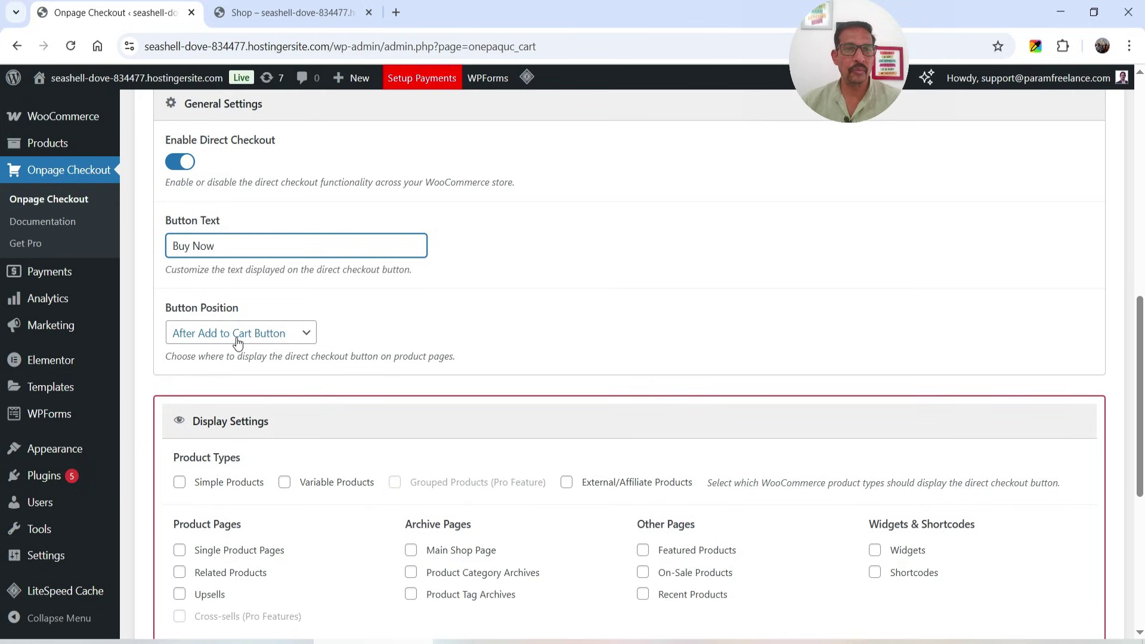
pyautogui.click(302, 330)
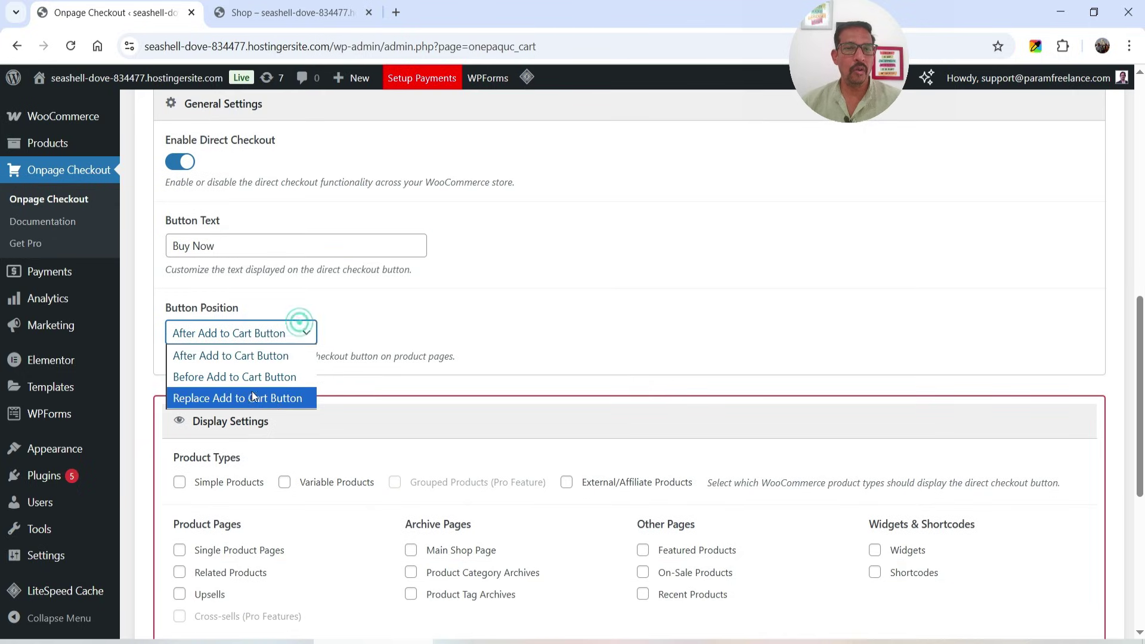
pyautogui.click(226, 355)
pyautogui.click(600, 277)
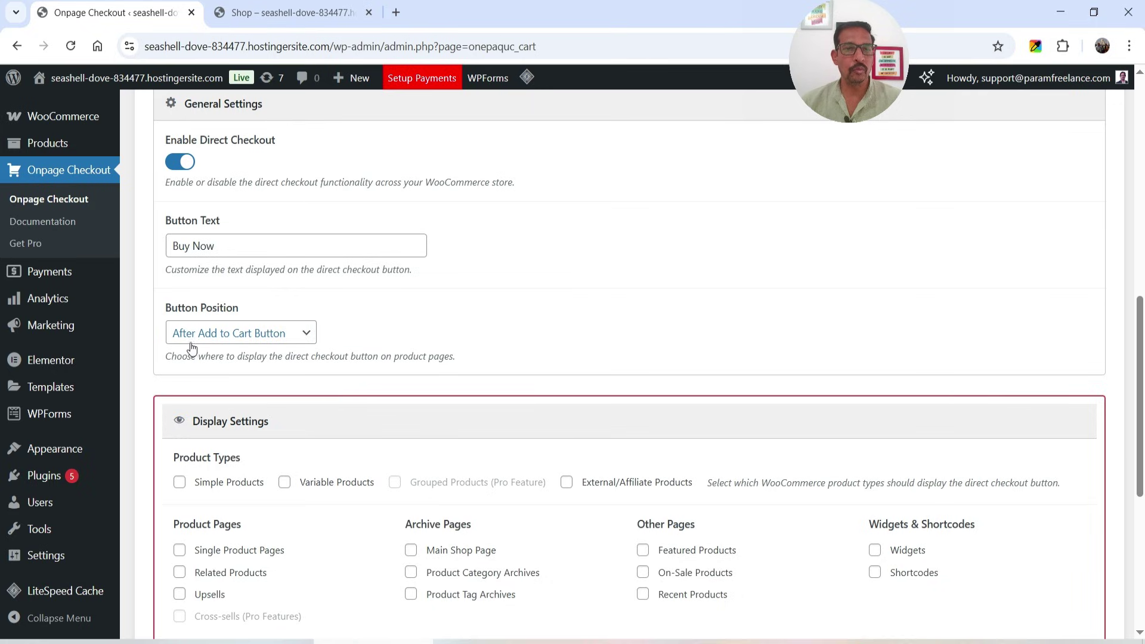
# Show Buy Now for Simple, Variable and External/Affiliate products on single pages, Related Products and Upsells.
pyautogui.scroll(-2, 535, 287)
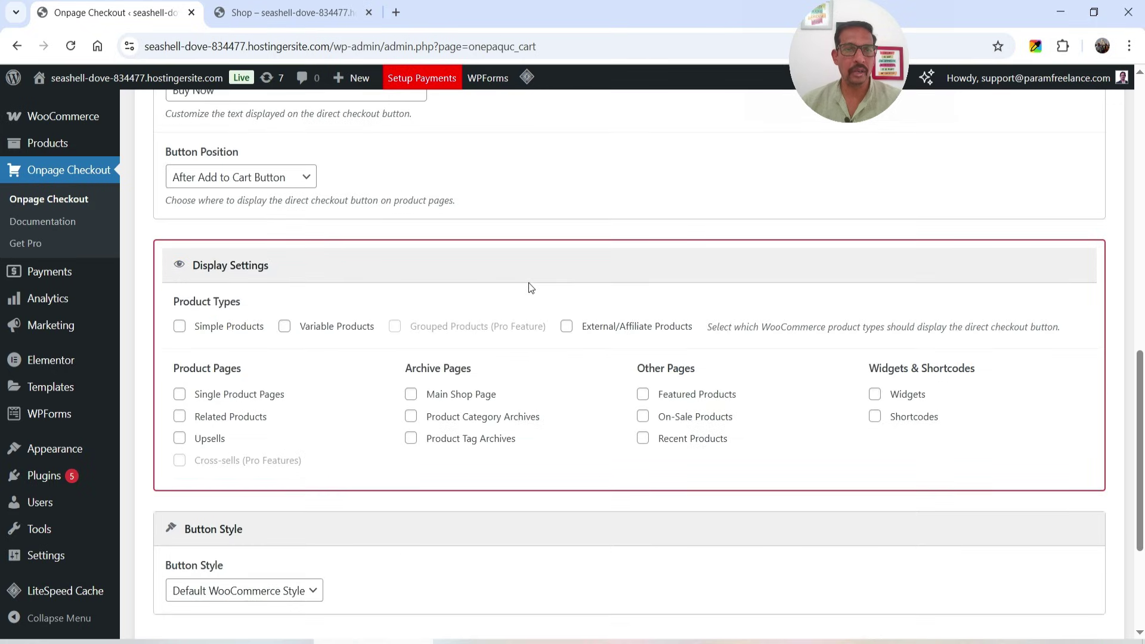
pyautogui.click(179, 326)
pyautogui.click(284, 326)
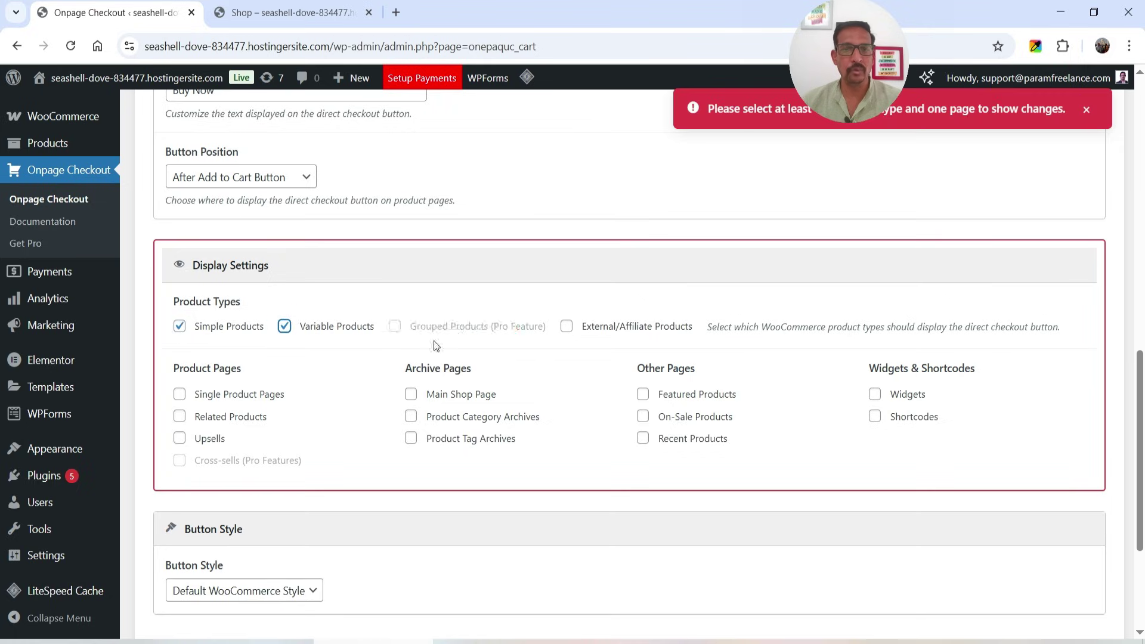
pyautogui.moveTo(405, 331)
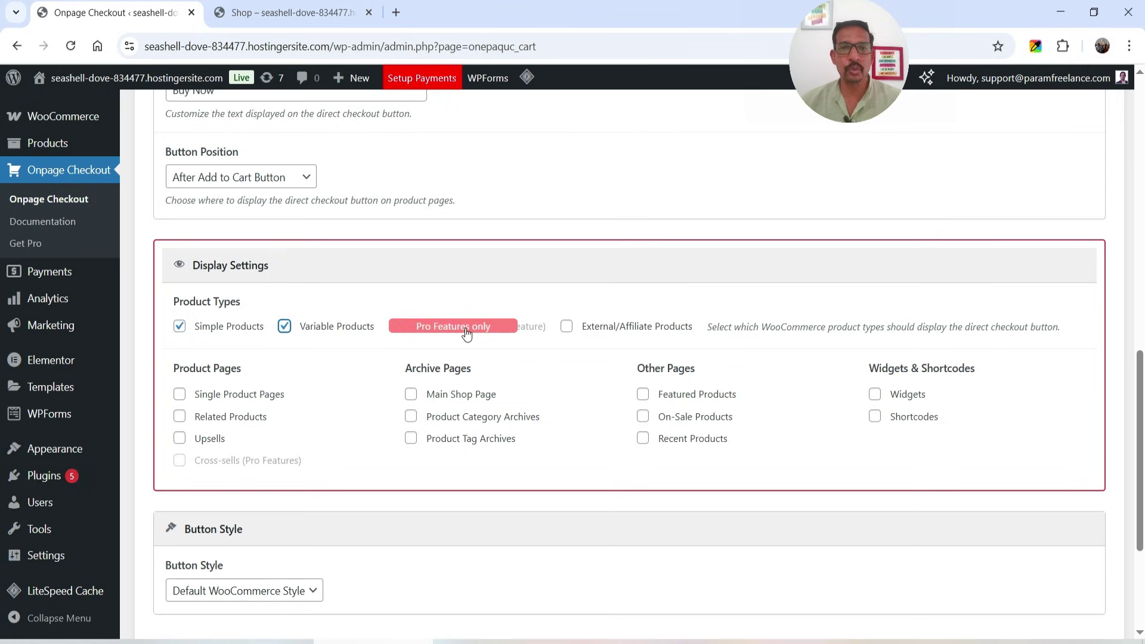
pyautogui.click(567, 326)
pyautogui.click(180, 394)
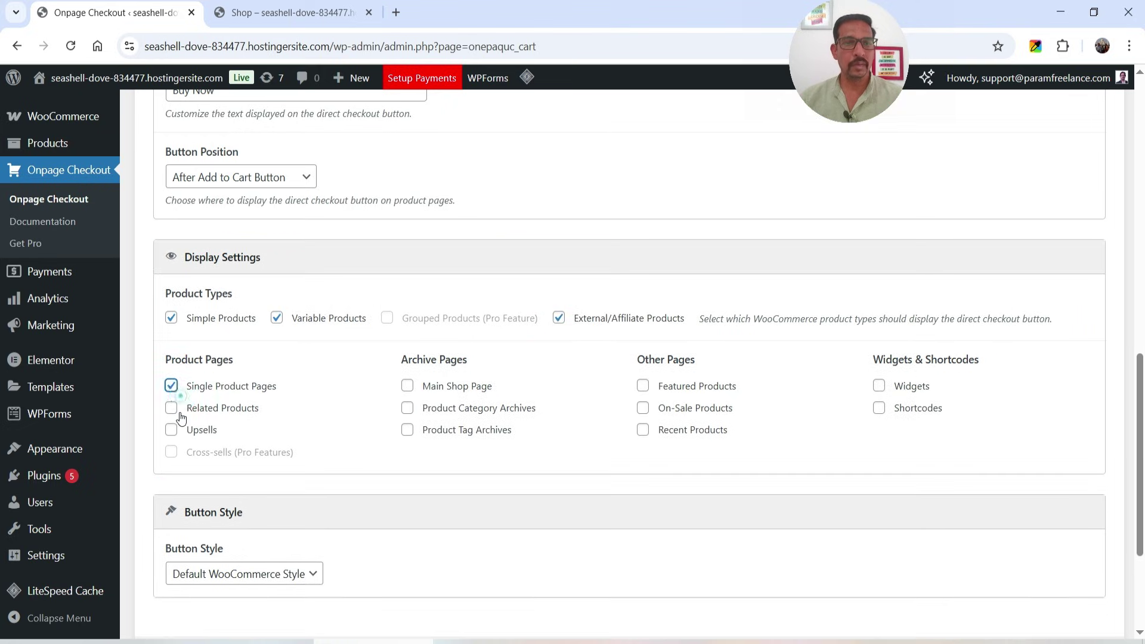
pyautogui.click(171, 408)
pyautogui.click(171, 430)
# Add shop, category and tag archives, featured/on-sale/recent products, widgets and shortcodes, then save.
pyautogui.click(407, 386)
pyautogui.click(407, 408)
pyautogui.click(407, 430)
pyautogui.click(642, 386)
pyautogui.click(643, 408)
pyautogui.click(643, 430)
pyautogui.click(879, 386)
pyautogui.click(879, 408)
pyautogui.scroll(-3, 879, 408)
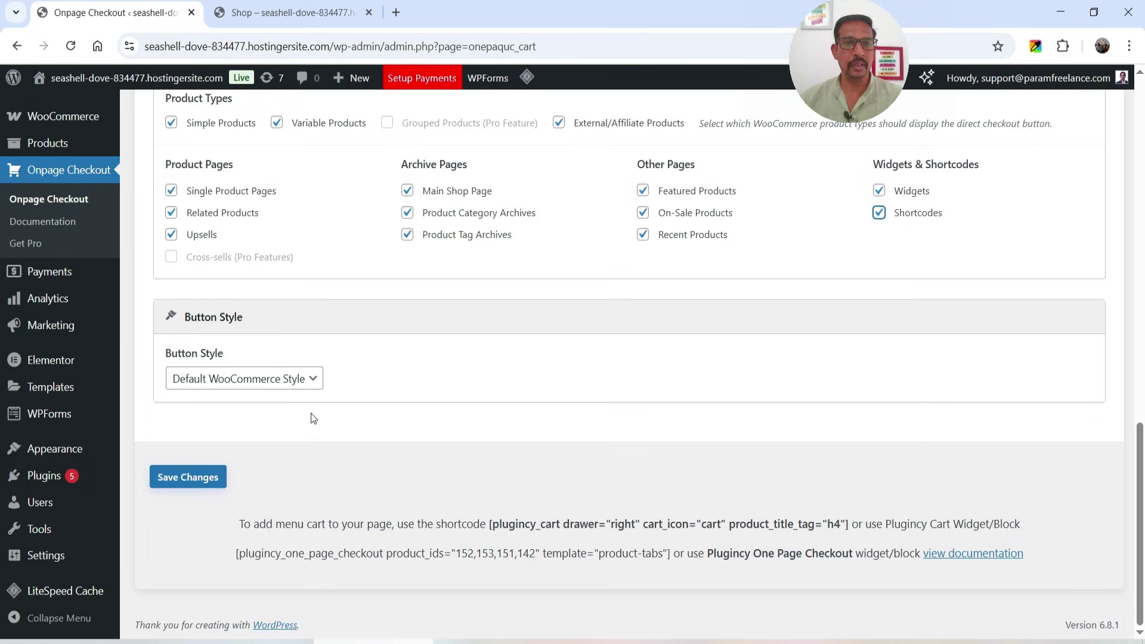
pyautogui.click(191, 478)
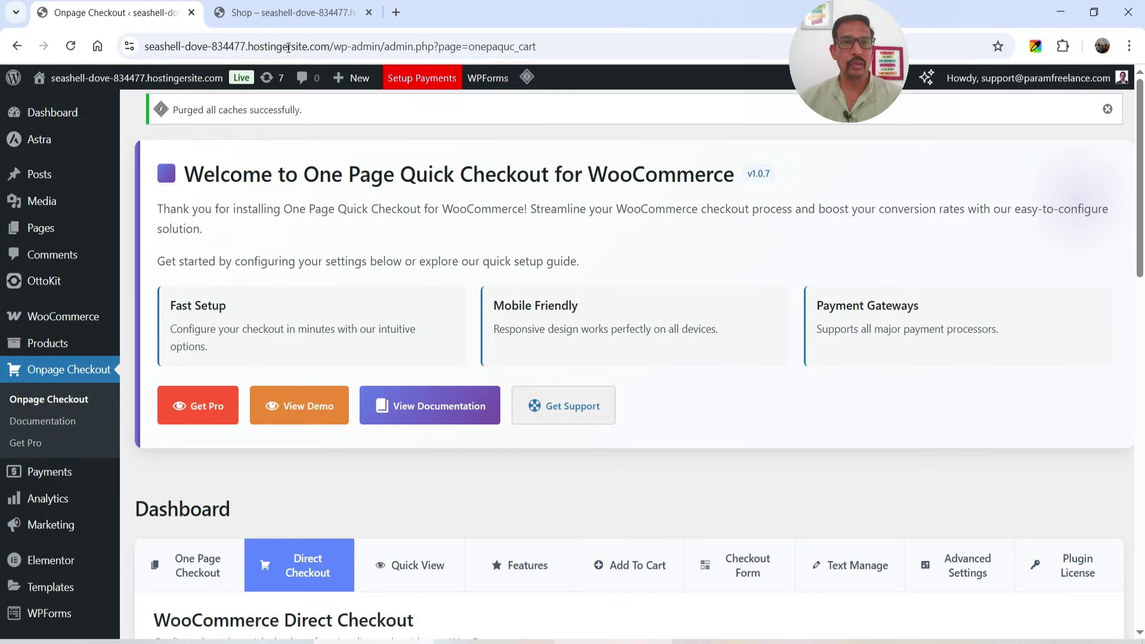
# On the storefront Shop page, purge all site caches with LiteSpeed Cache.
pyautogui.click(263, 26)
pyautogui.moveTo(463, 78)
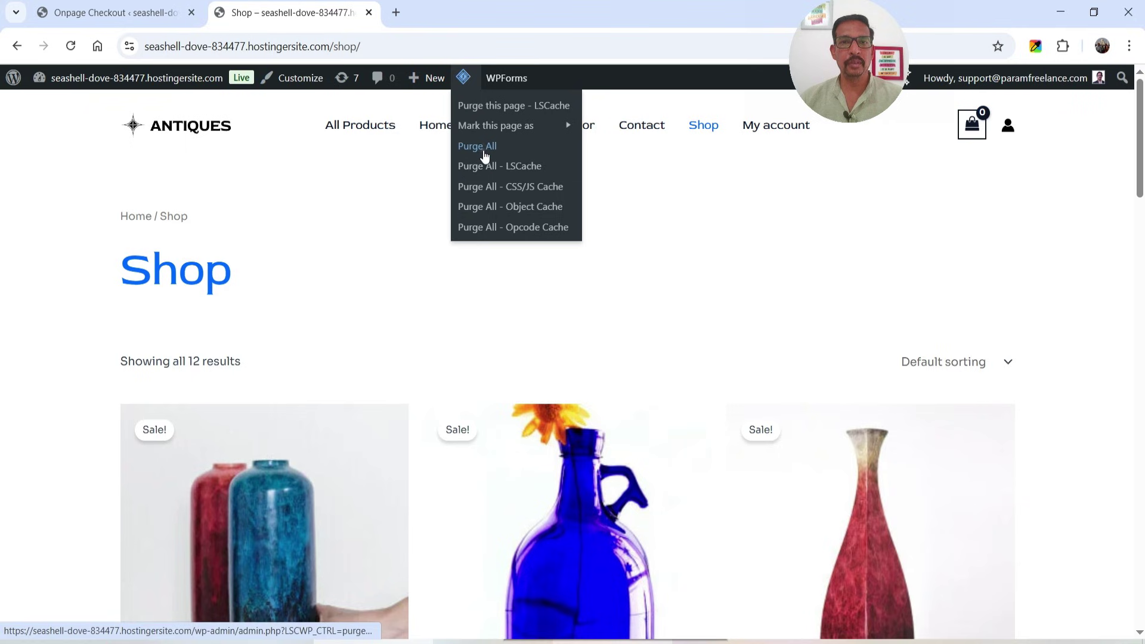
pyautogui.click(484, 156)
# Buy Now on Ceramic Blue Vase and review its $30.00 checkout.
pyautogui.scroll(-5, 451, 438)
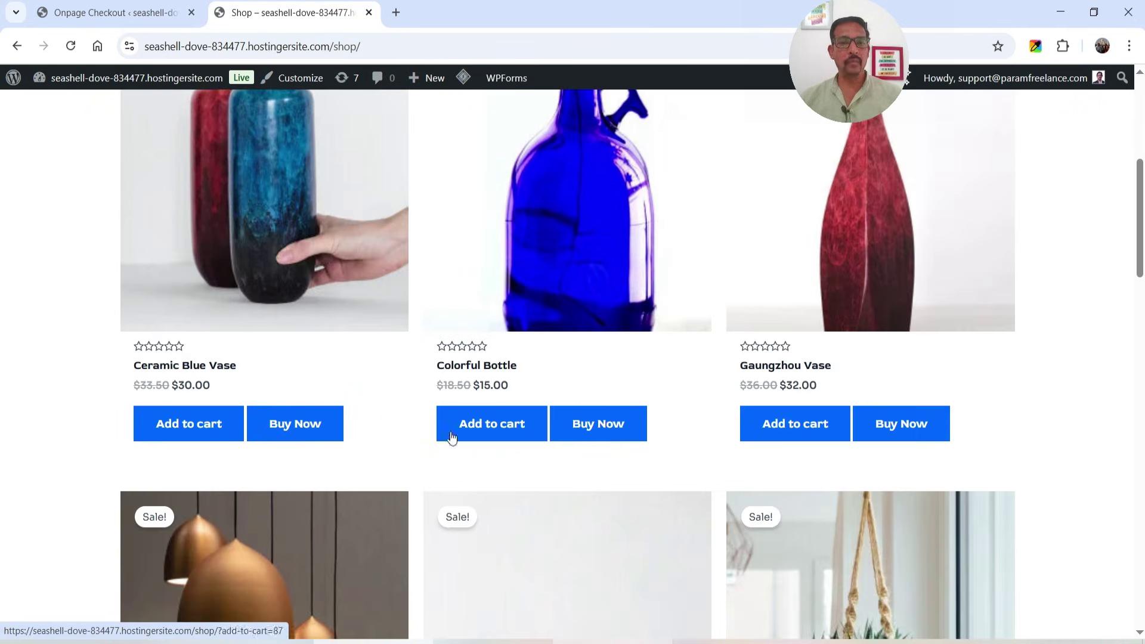
pyautogui.click(310, 430)
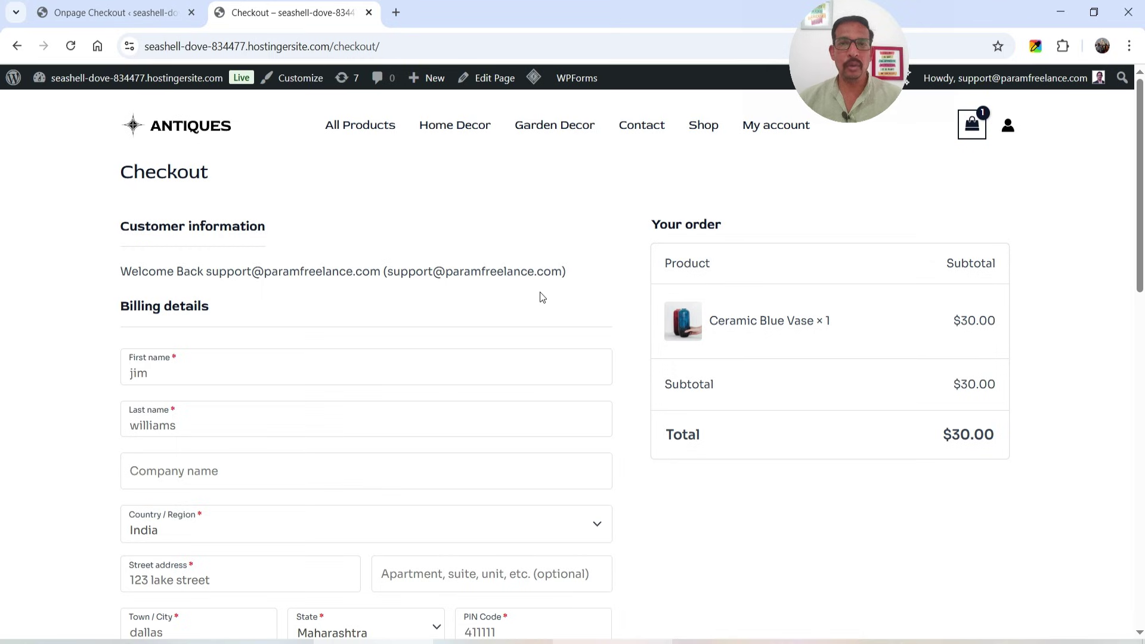
pyautogui.scroll(-12, 532, 298)
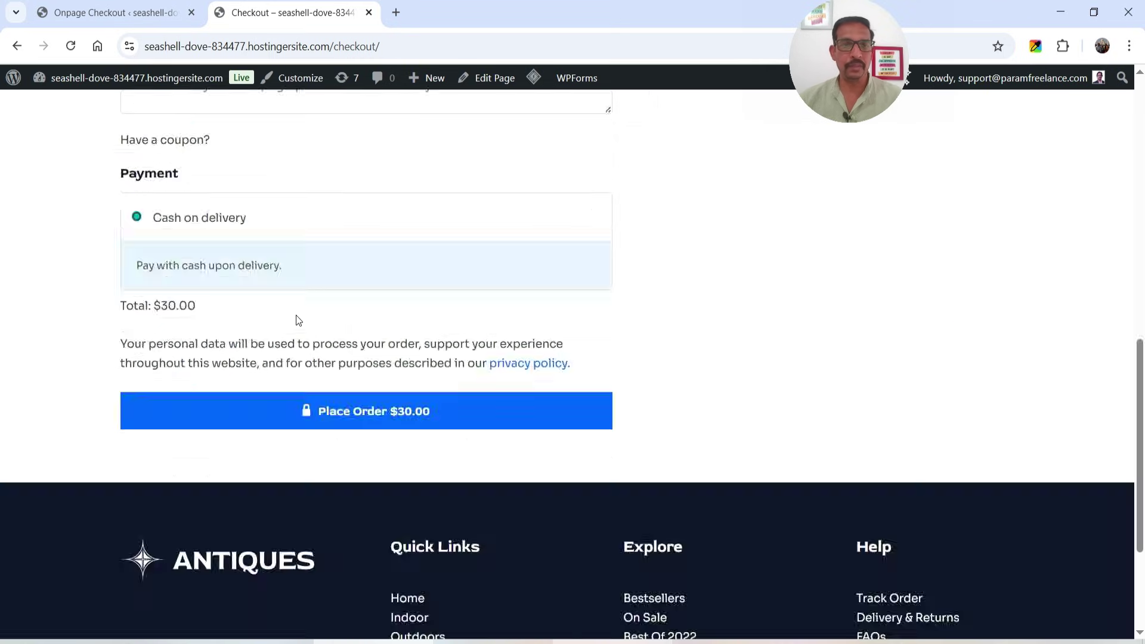
pyautogui.scroll(12, 294, 319)
# In the plugin's Quick View settings, enable Quick View across the store.
pyautogui.click(113, 12)
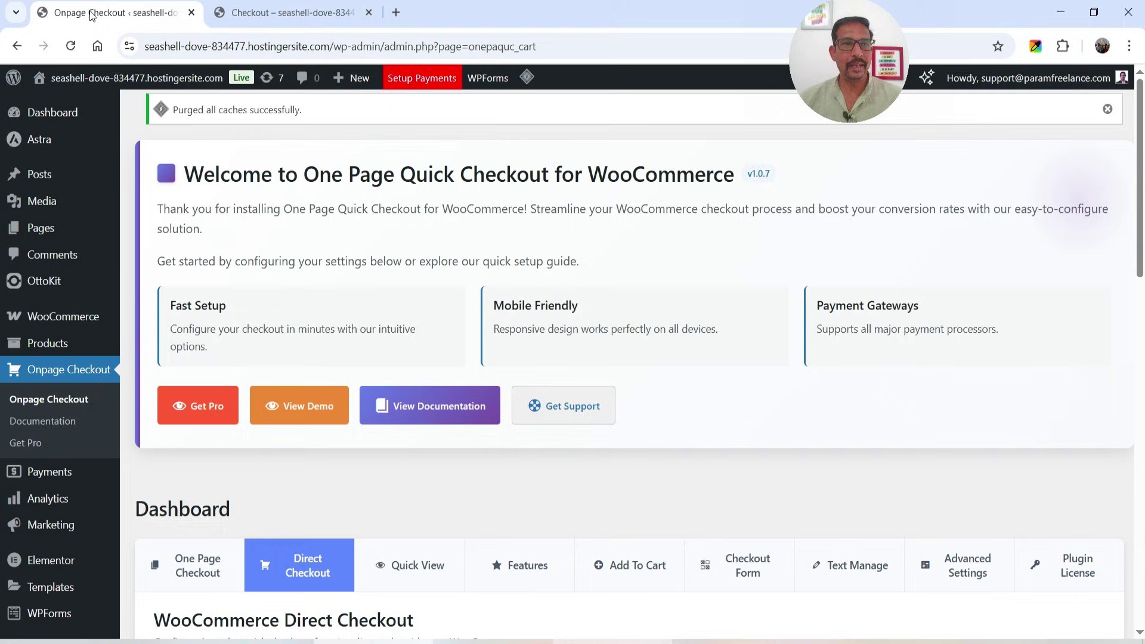
pyautogui.scroll(-4, 586, 277)
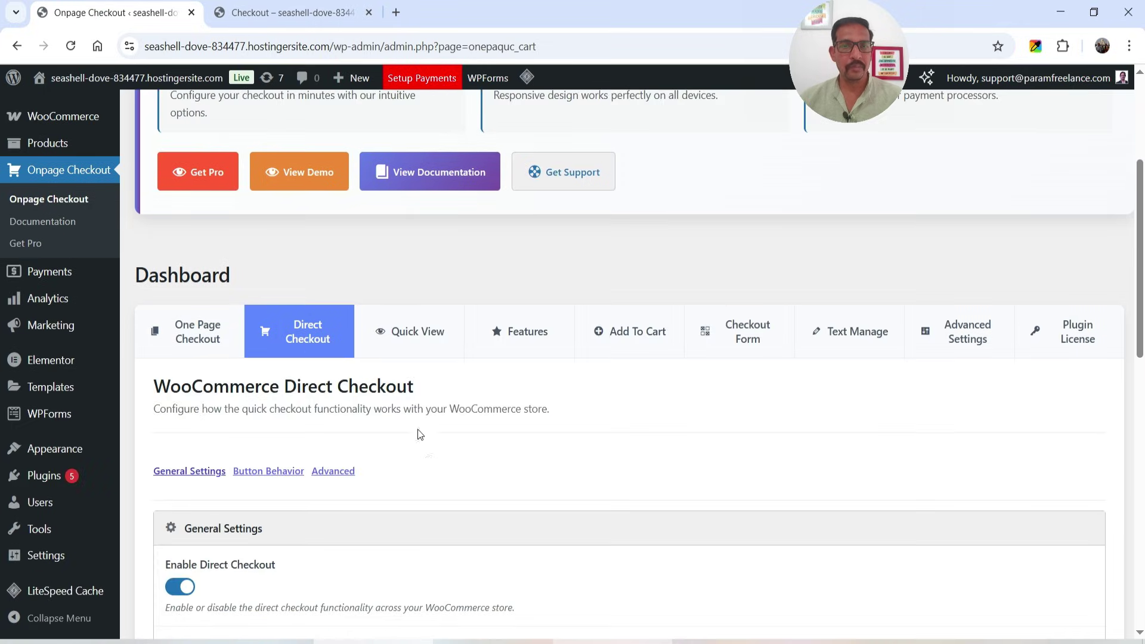
pyautogui.click(424, 333)
pyautogui.scroll(-1, 612, 348)
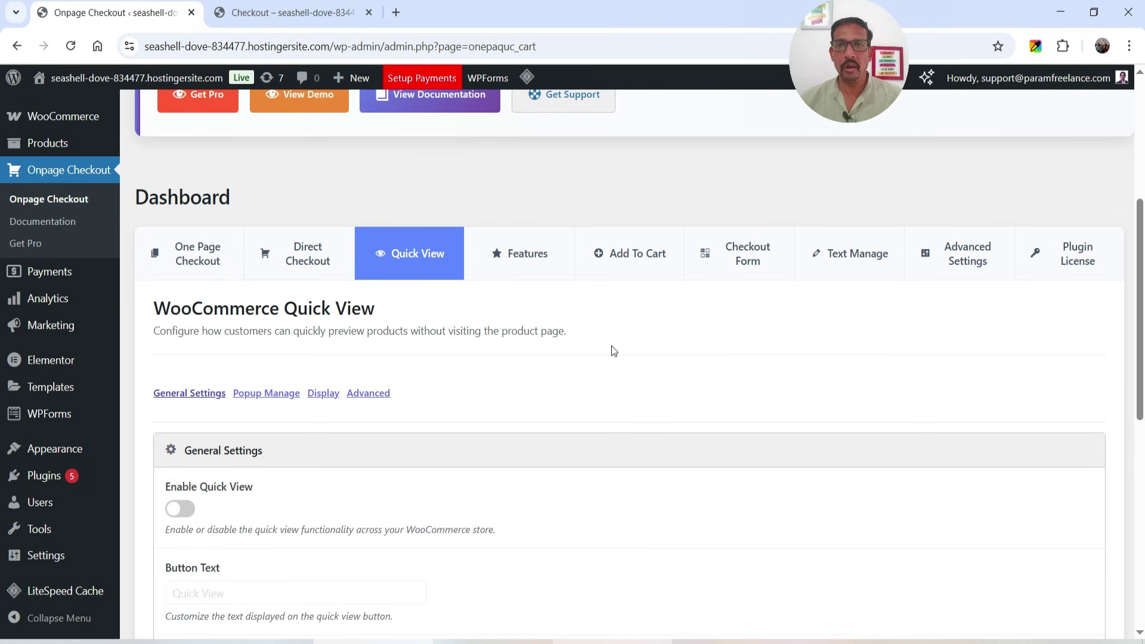
pyautogui.click(179, 513)
pyautogui.scroll(-5, 409, 409)
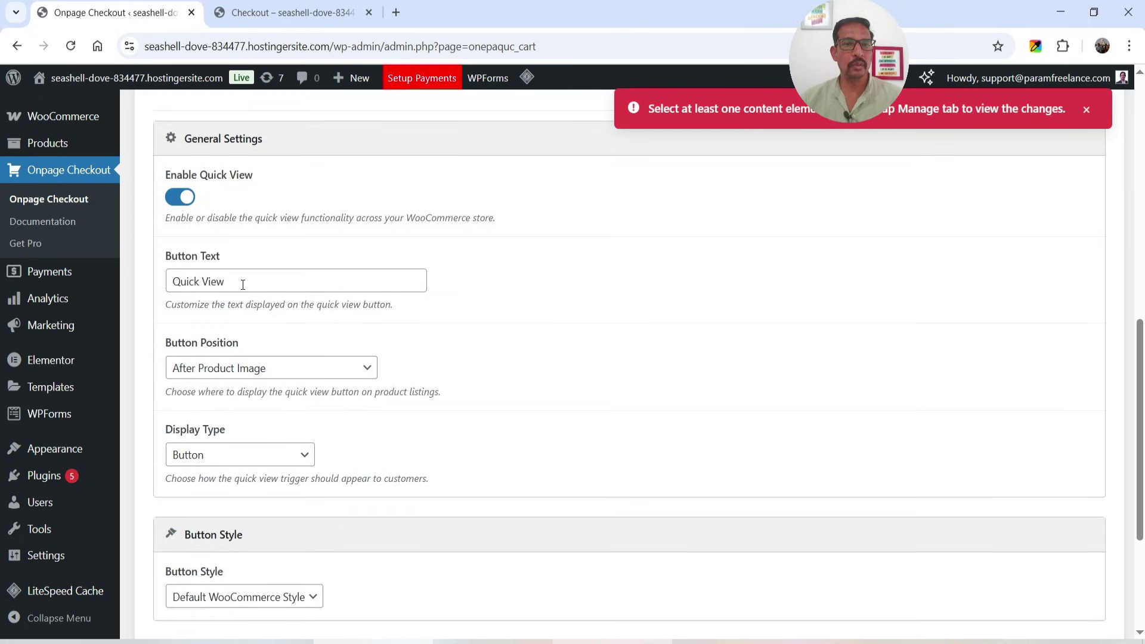
pyautogui.scroll(-1, 354, 326)
# Set Quick View to an icon-only Eye icon overlaid on product images, positioned right, and save.
pyautogui.click(268, 292)
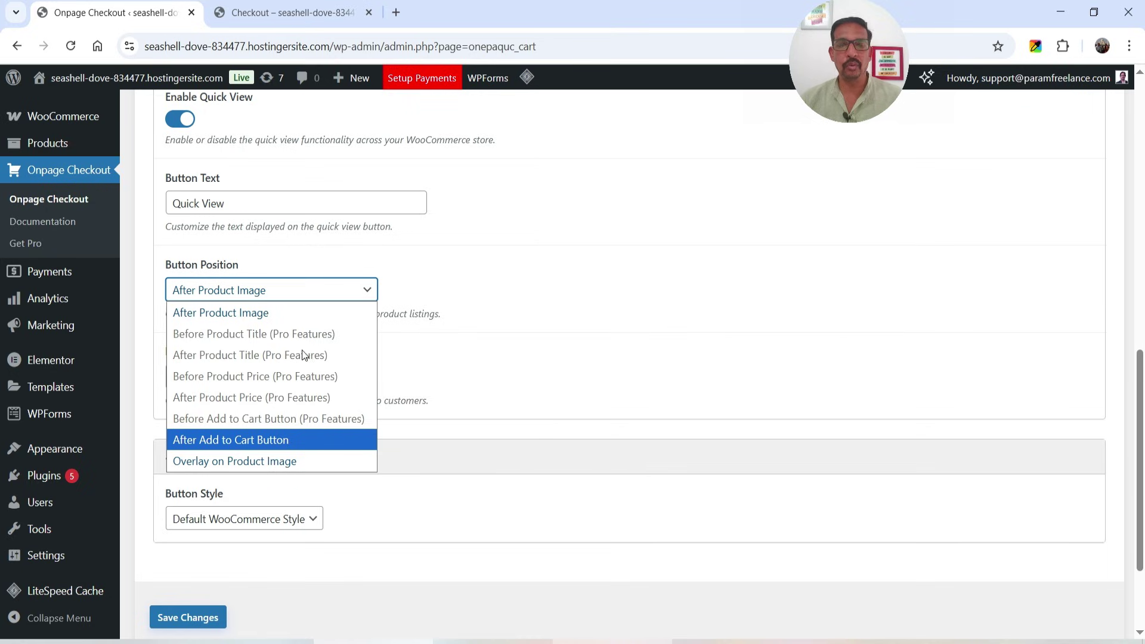
pyautogui.click(252, 465)
pyautogui.scroll(-2, 527, 271)
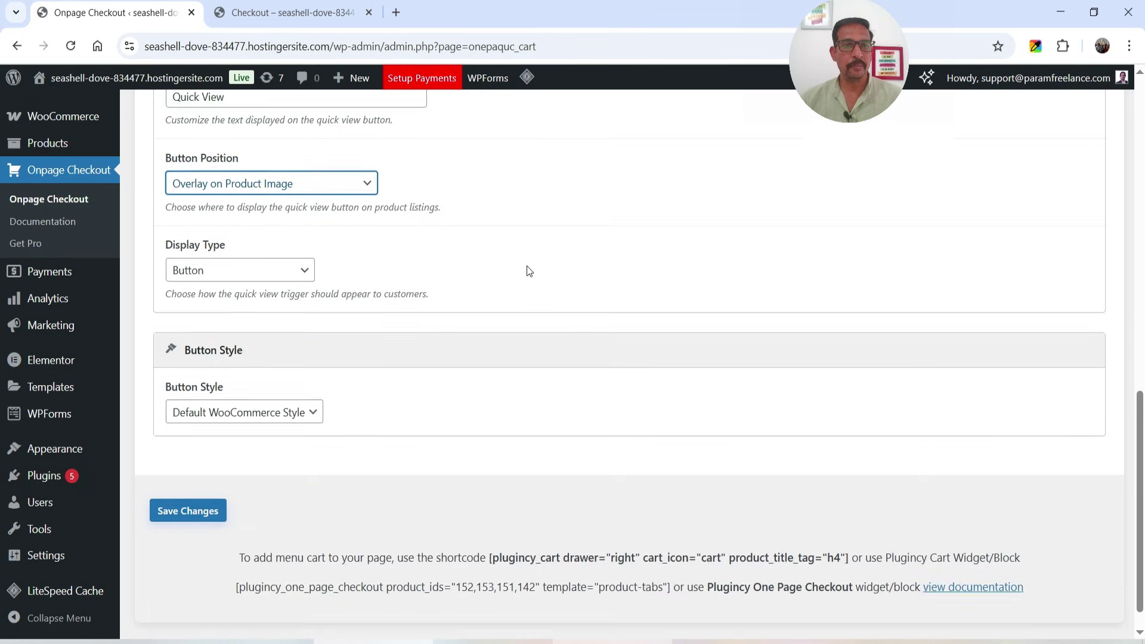
pyautogui.click(276, 236)
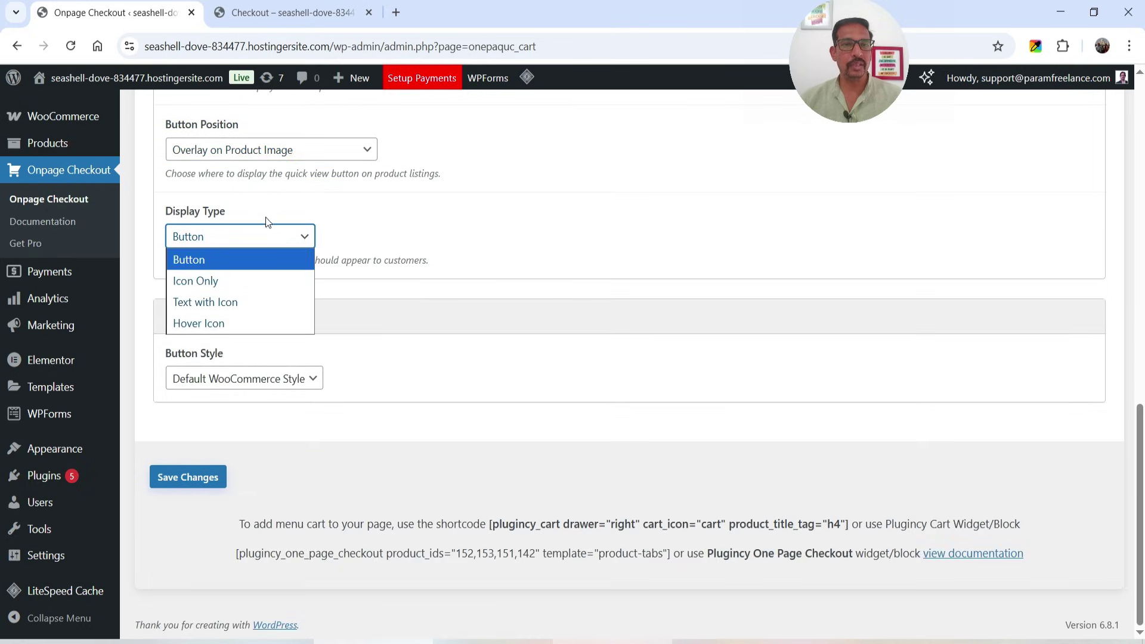
pyautogui.click(252, 283)
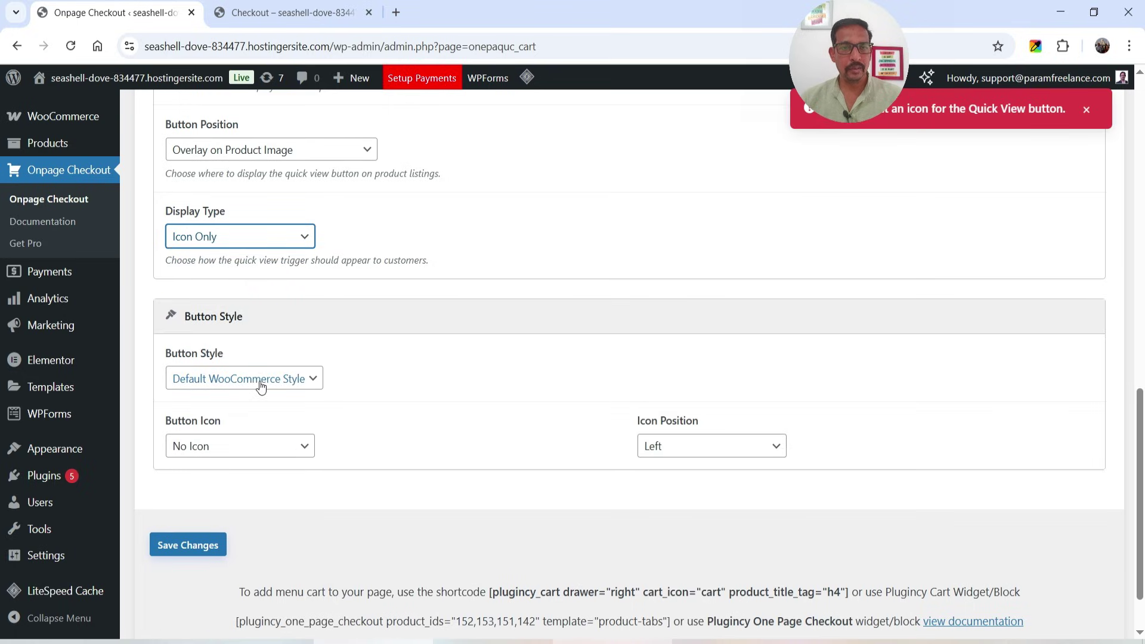
pyautogui.click(283, 453)
pyautogui.click(283, 490)
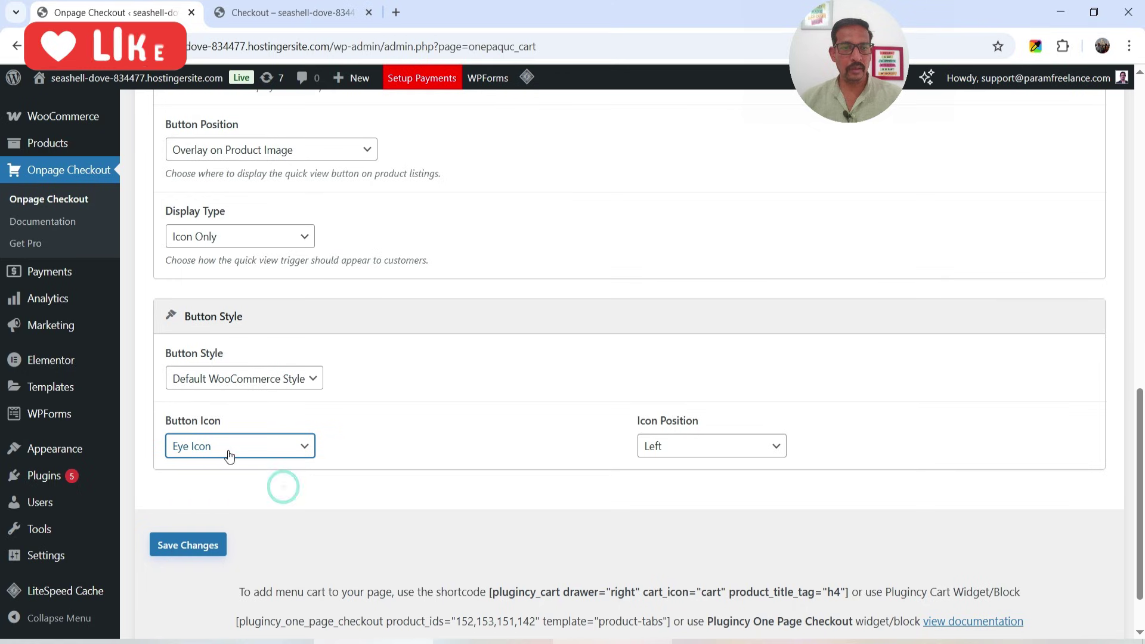
pyautogui.click(668, 453)
pyautogui.click(667, 484)
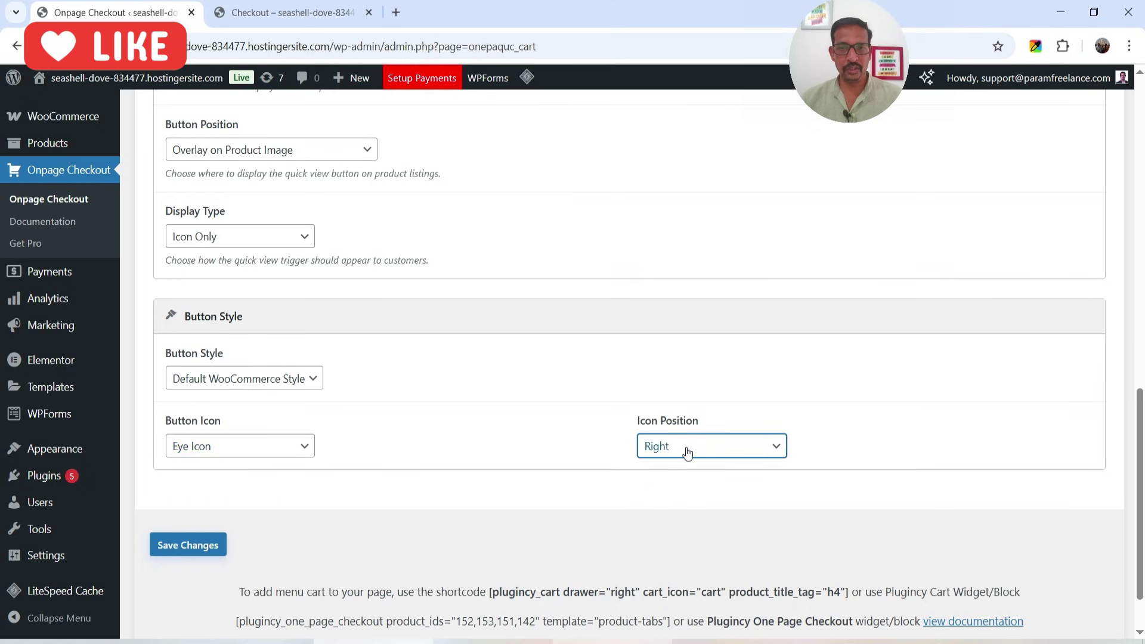
pyautogui.click(186, 551)
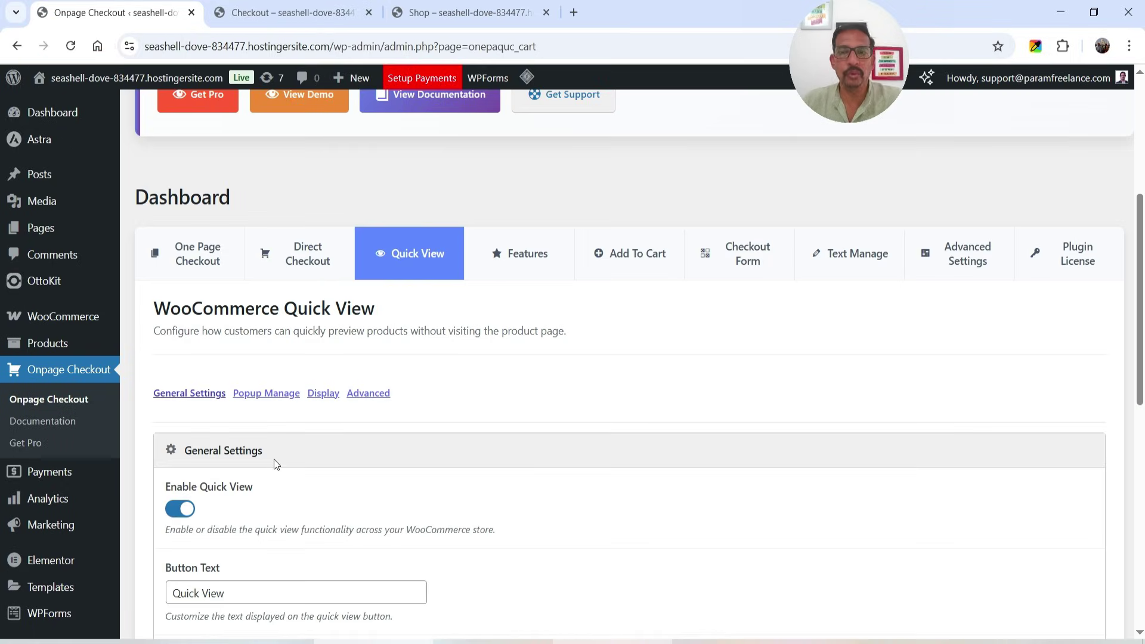
# In Popup Manage, show Product Image, Title, Rating, Price and Short Description in the popup.
pyautogui.click(263, 398)
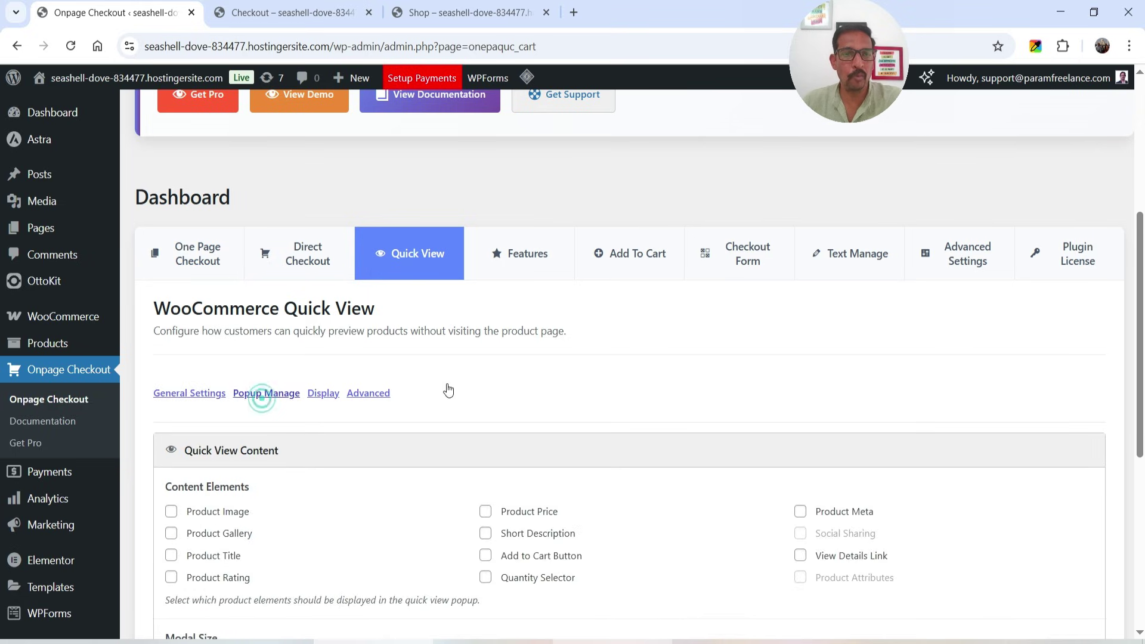
pyautogui.scroll(-4, 470, 368)
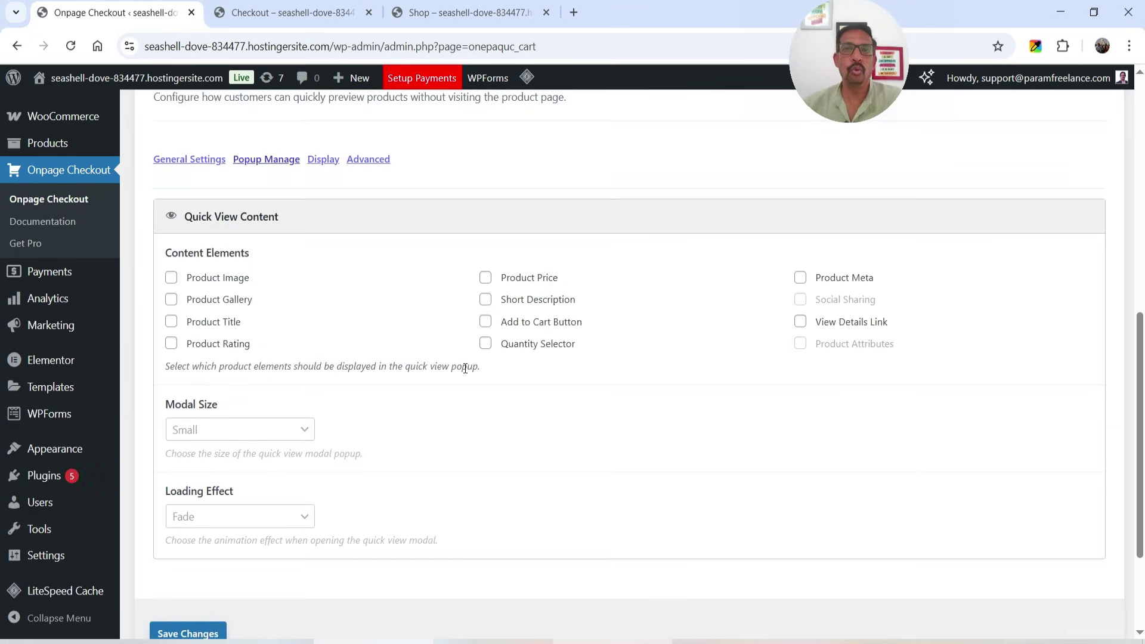
pyautogui.click(174, 280)
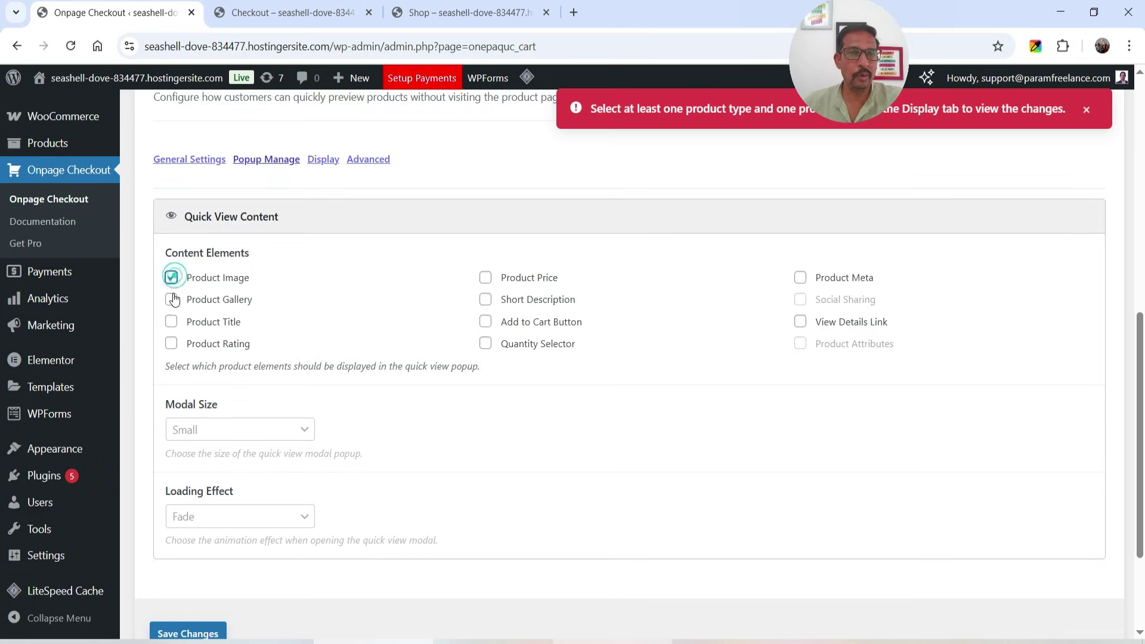
pyautogui.click(171, 322)
pyautogui.click(171, 345)
pyautogui.click(484, 277)
pyautogui.click(486, 300)
# Also show Add to Cart, Quantity Selector, Product Meta and View Details Link, then save.
pyautogui.click(487, 324)
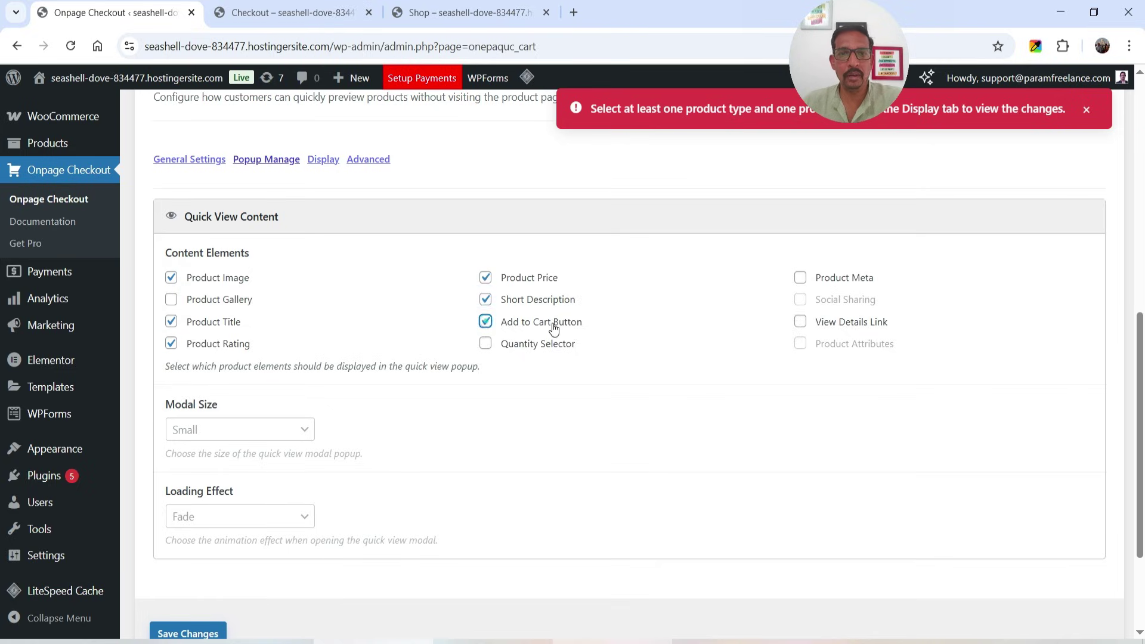
pyautogui.click(485, 344)
pyautogui.click(800, 277)
pyautogui.click(800, 322)
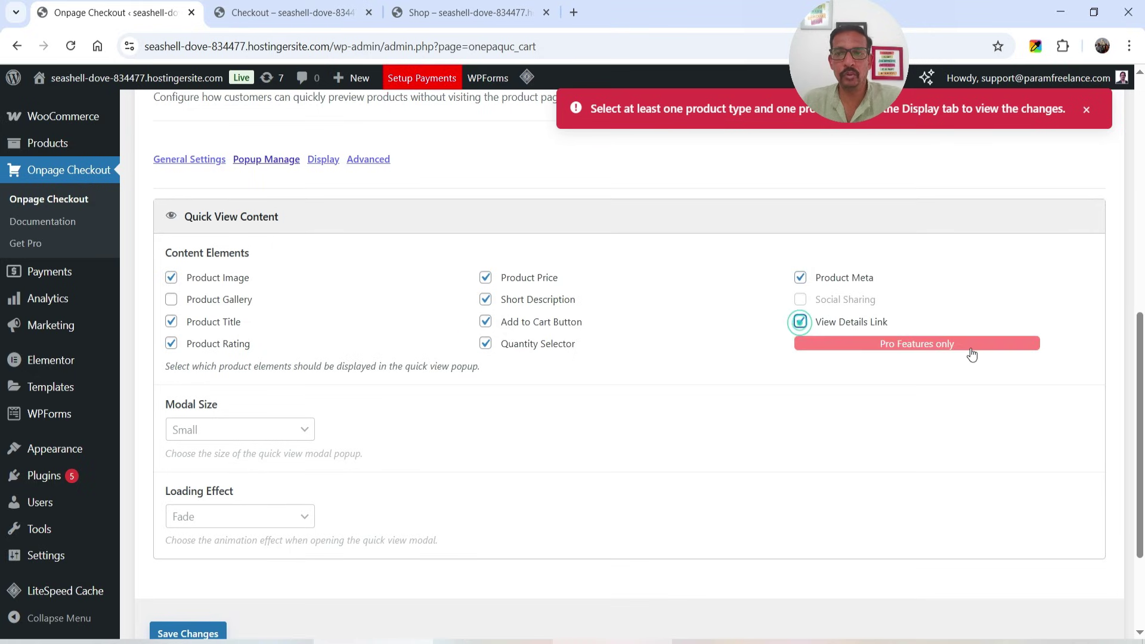
pyautogui.scroll(-3, 289, 450)
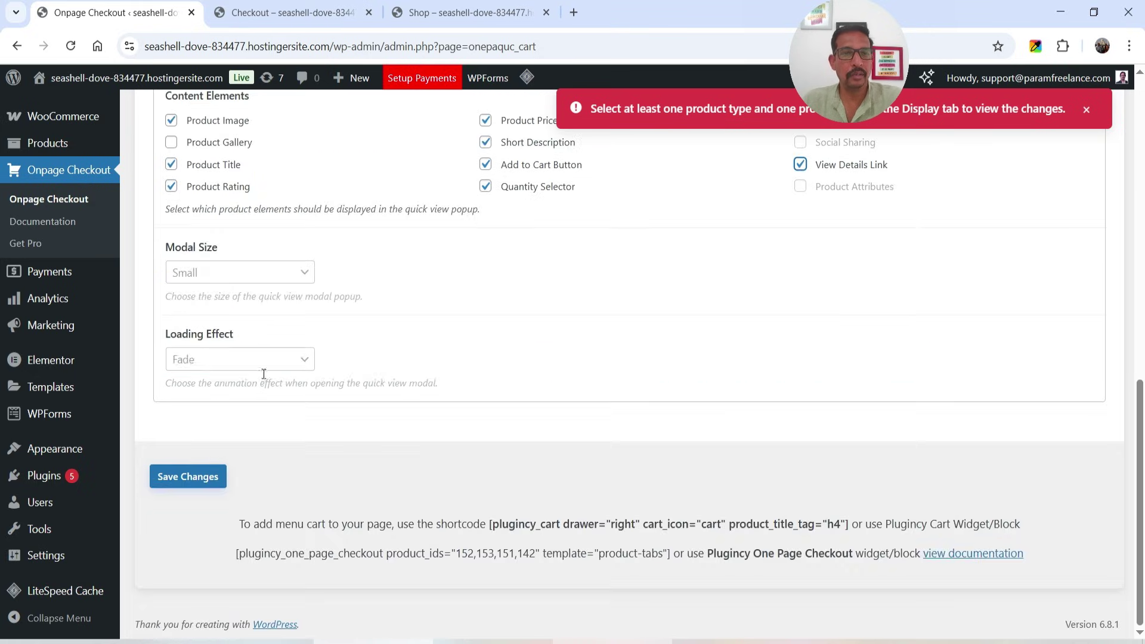
pyautogui.click(227, 272)
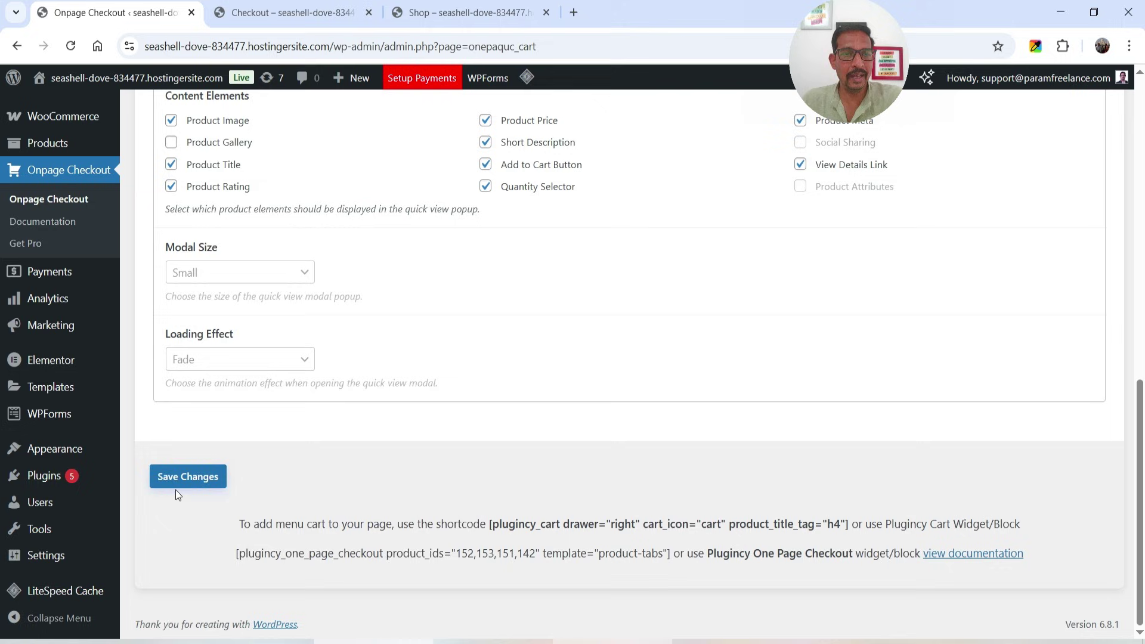
pyautogui.click(185, 477)
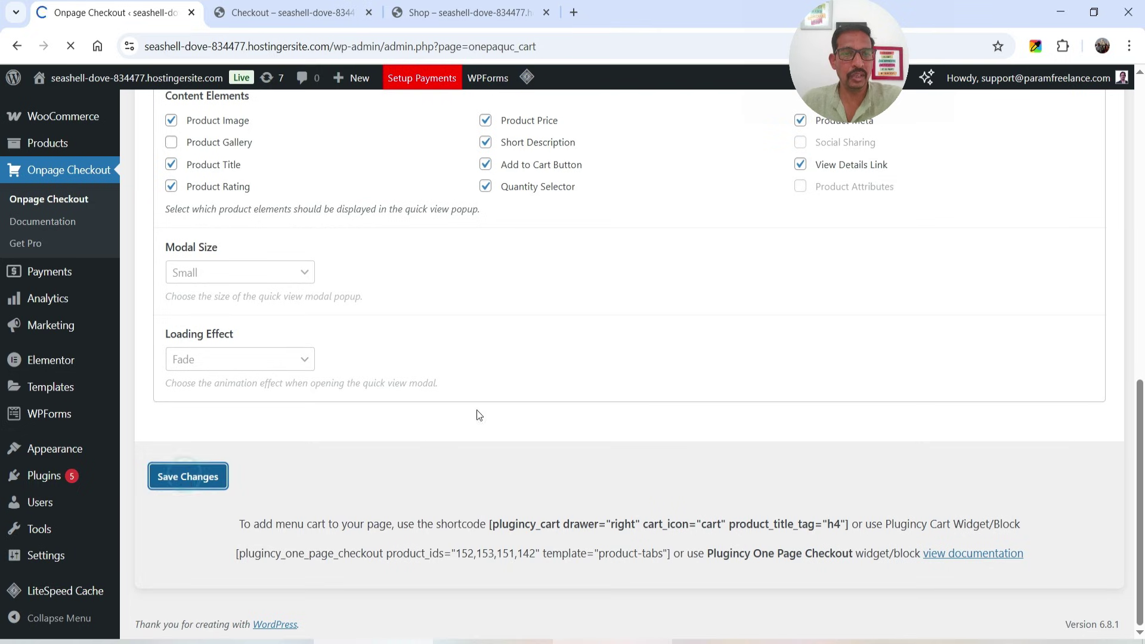
pyautogui.scroll(-4, 407, 396)
# In Display settings, enable quick view for Simple, Variable, Grouped and External/Affiliate products.
pyautogui.scroll(-3, 408, 396)
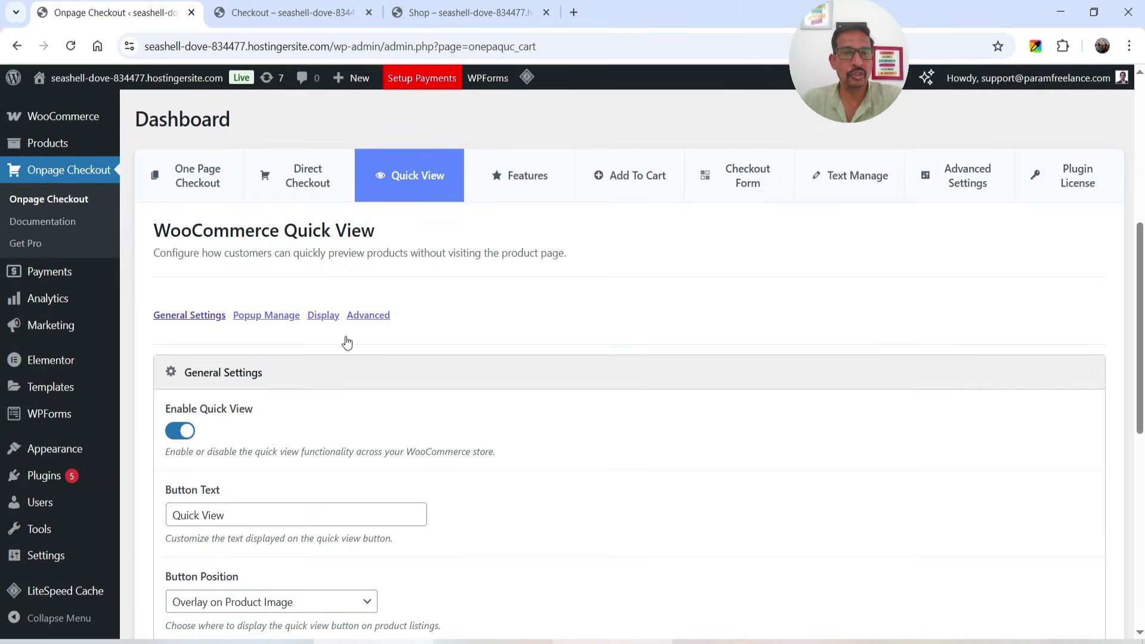
pyautogui.click(323, 314)
pyautogui.scroll(-4, 554, 316)
pyautogui.scroll(-1, 554, 318)
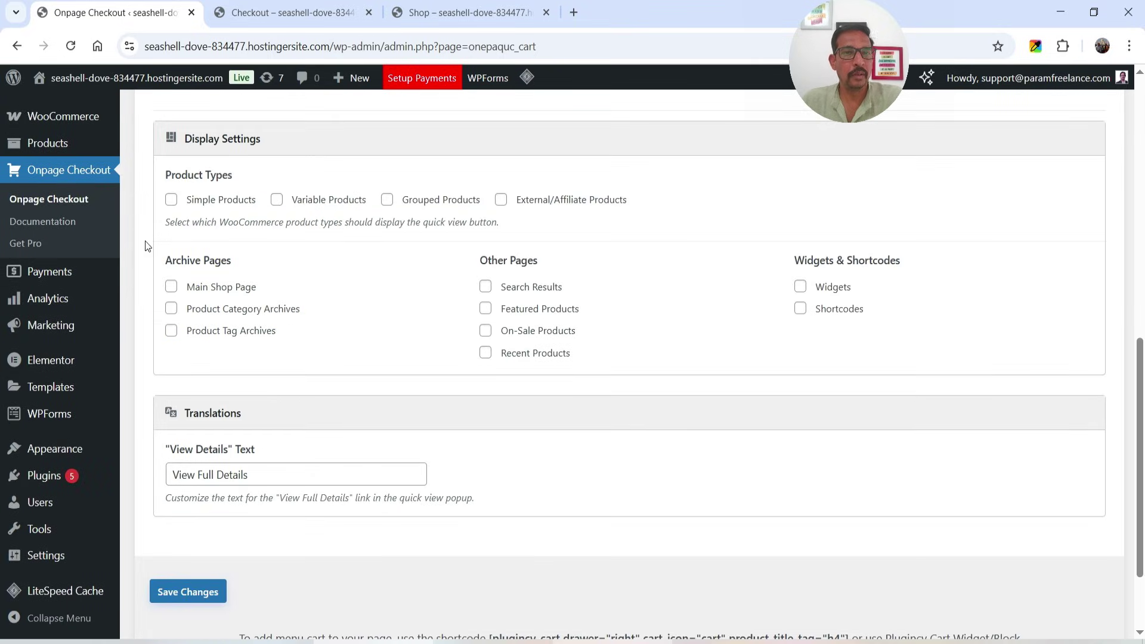
pyautogui.click(172, 200)
pyautogui.click(284, 208)
pyautogui.click(395, 209)
pyautogui.click(509, 208)
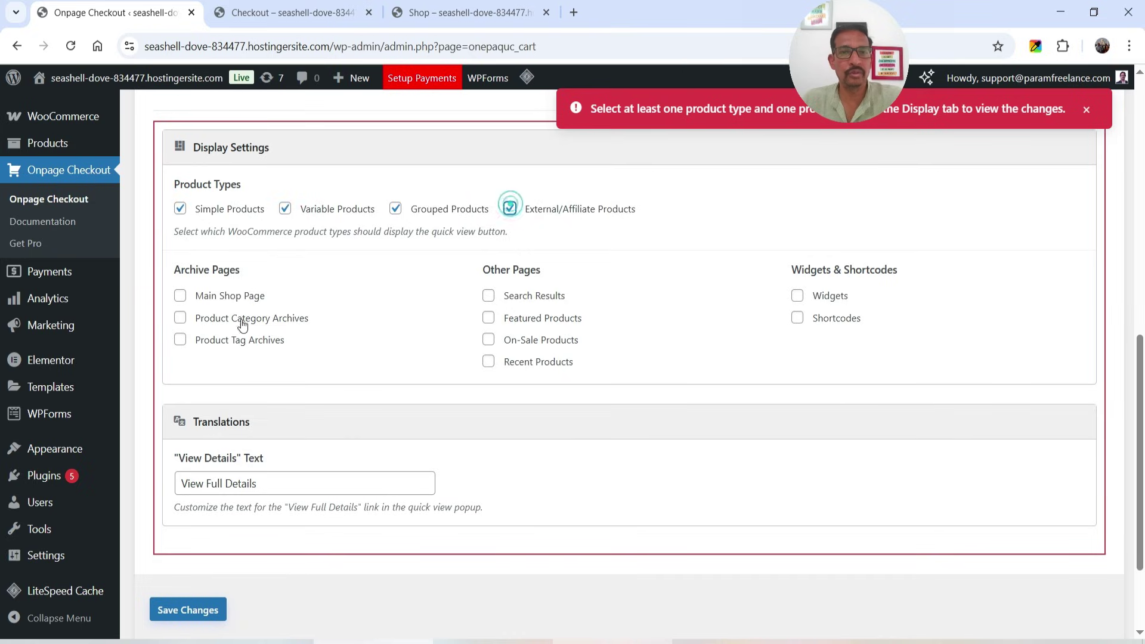
# Show quick view on shop, category, tag, search, featured, on-sale, recent pages, widgets and shortcodes.
pyautogui.click(180, 295)
pyautogui.click(190, 327)
pyautogui.click(189, 350)
pyautogui.click(491, 306)
pyautogui.click(491, 328)
pyautogui.click(491, 350)
pyautogui.click(492, 372)
pyautogui.click(793, 306)
pyautogui.click(792, 328)
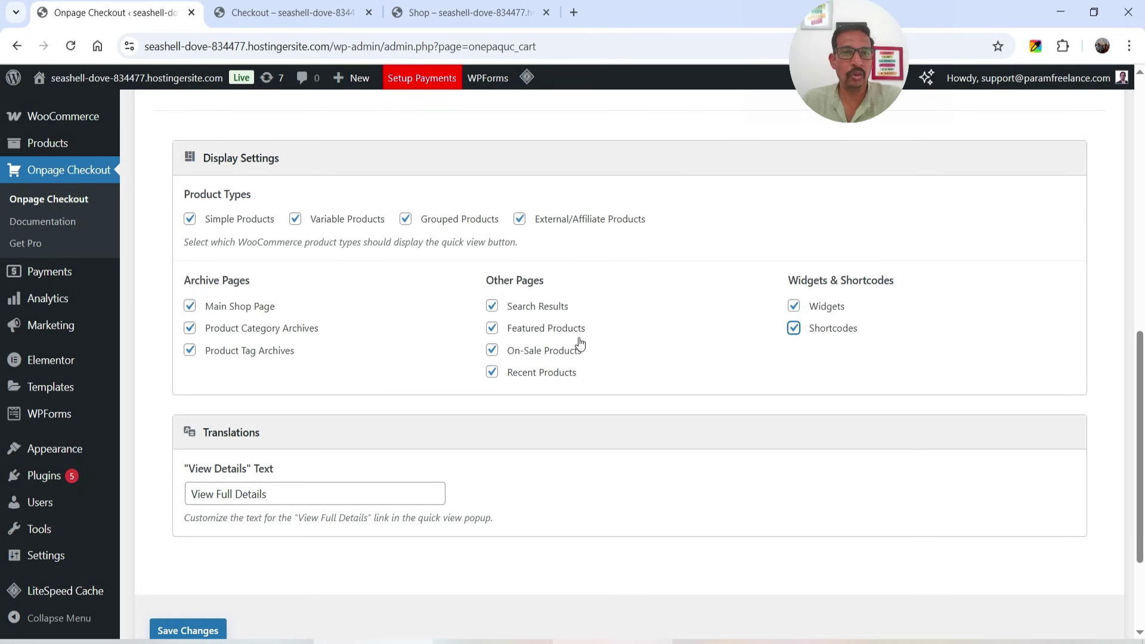
# Save the quick view display settings and review the Advanced options.
pyautogui.scroll(-3, 554, 356)
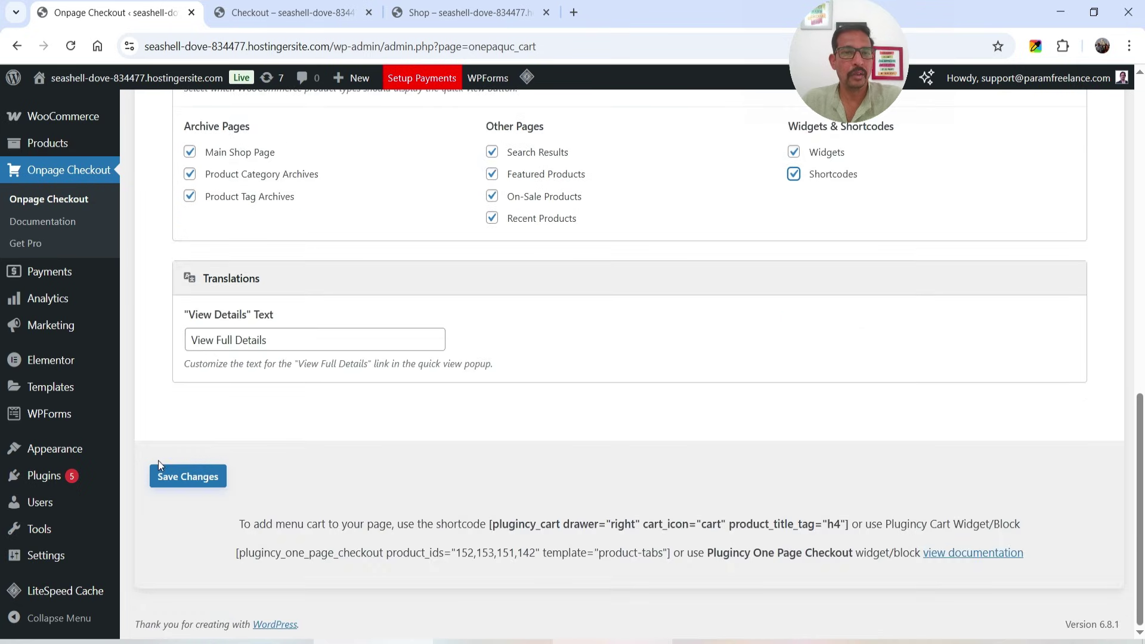
pyautogui.click(188, 475)
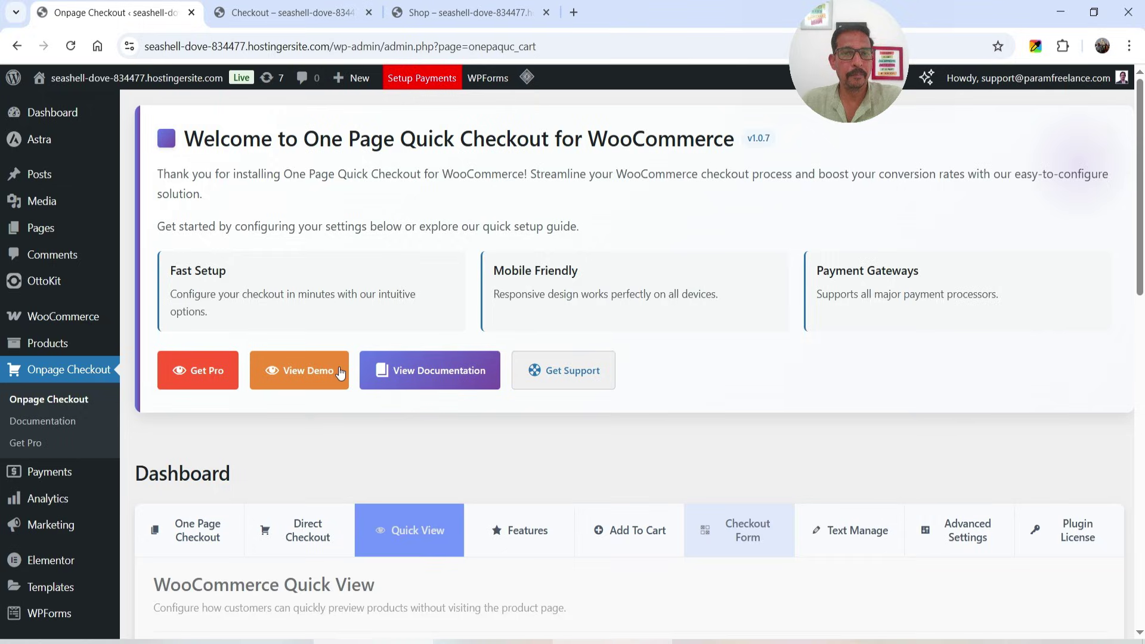
pyautogui.scroll(-5, 358, 381)
pyautogui.click(368, 357)
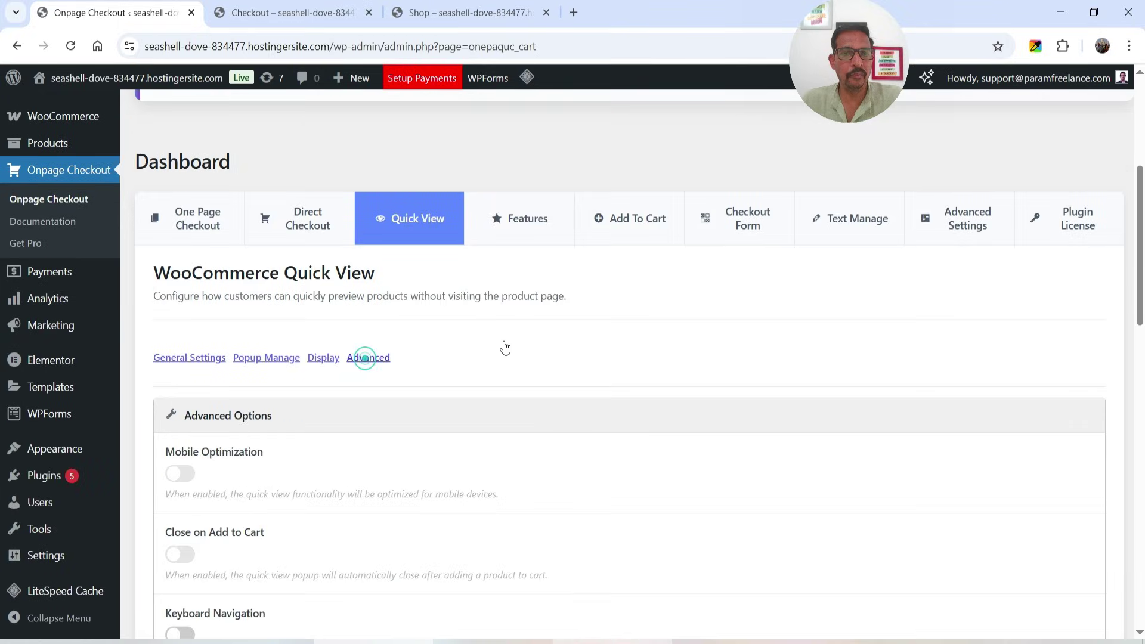
pyautogui.scroll(-3, 179, 440)
pyautogui.scroll(-6, 341, 357)
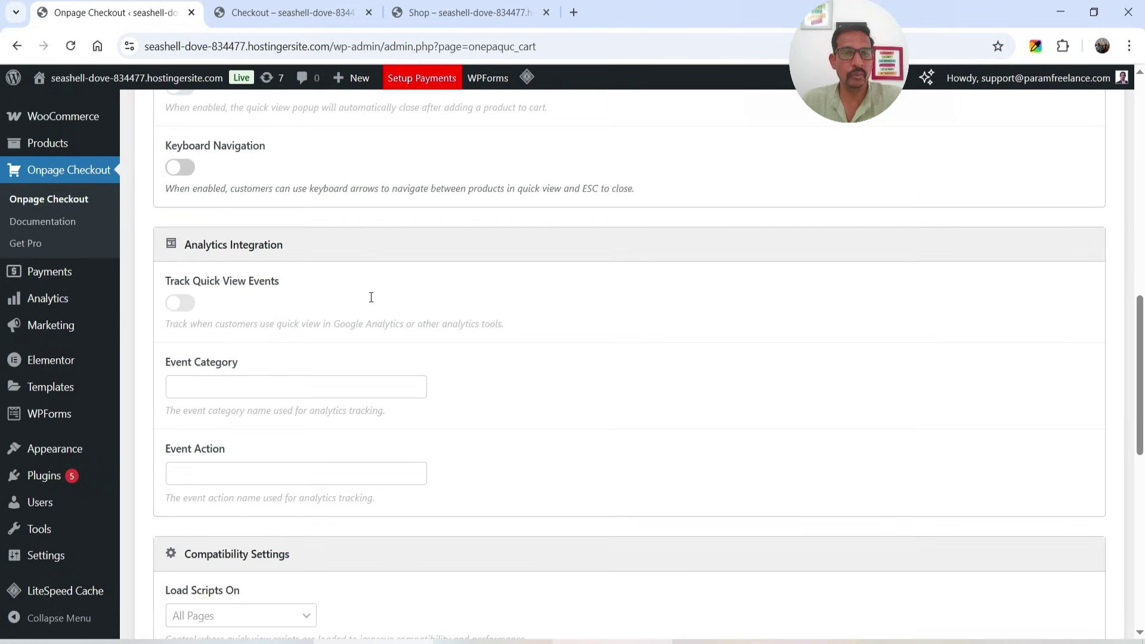
pyautogui.scroll(-3, 370, 298)
pyautogui.scroll(15, 374, 314)
pyautogui.scroll(5, 374, 314)
# Purge the site cache, then page through quick view starting from Colorful Bottle and close it.
pyautogui.click(450, 12)
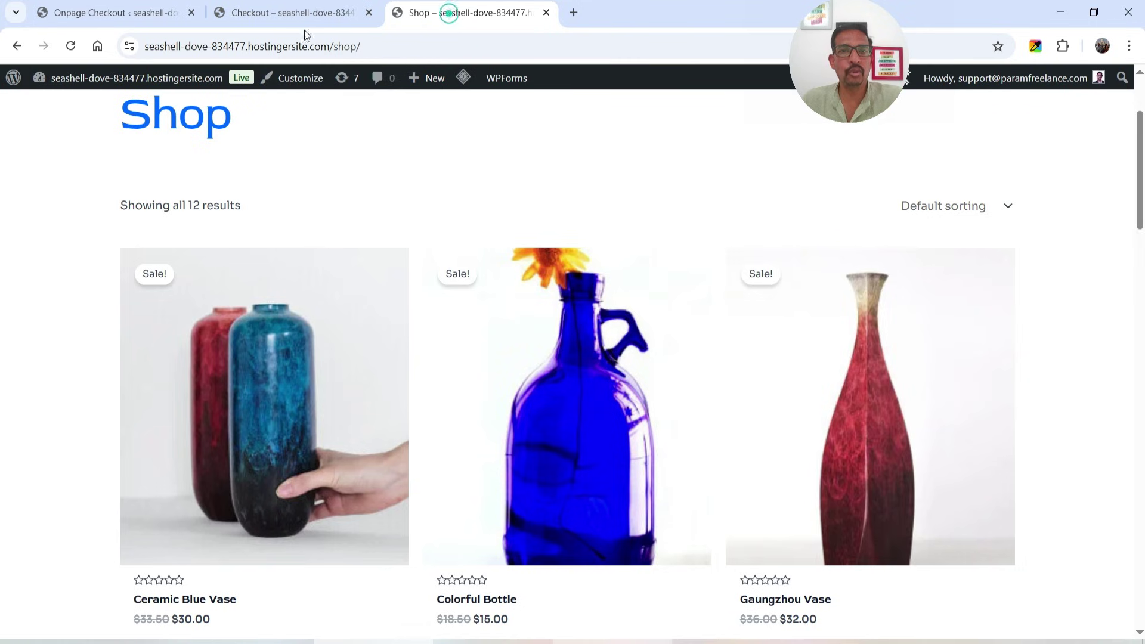
pyautogui.moveTo(464, 78)
pyautogui.click(481, 152)
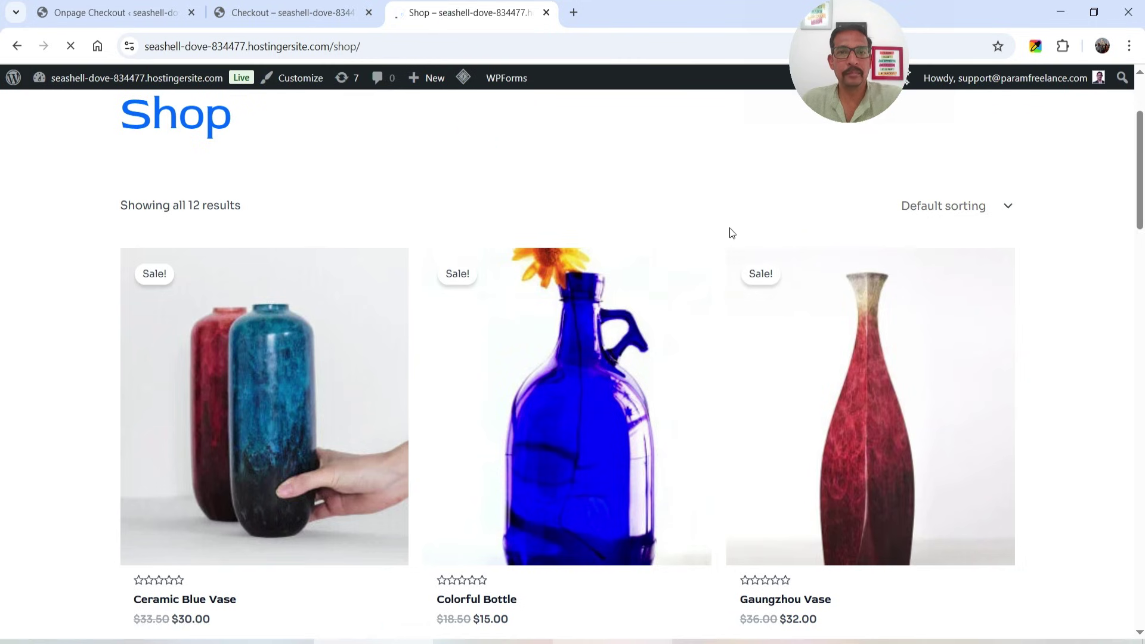
pyautogui.moveTo(450, 279)
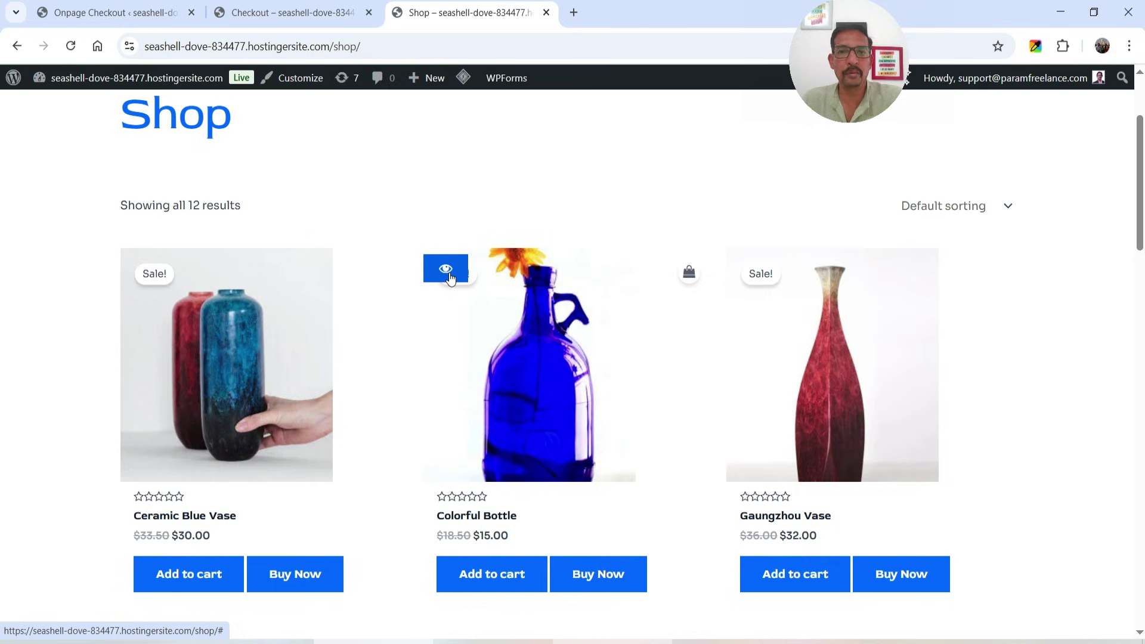
pyautogui.click(451, 279)
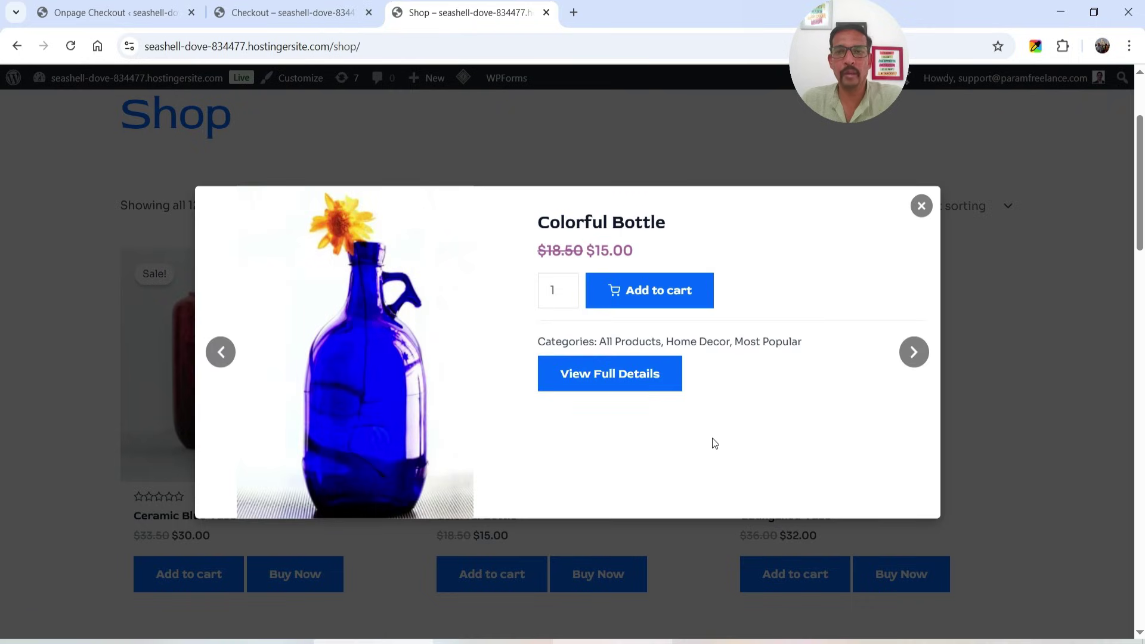
pyautogui.click(914, 352)
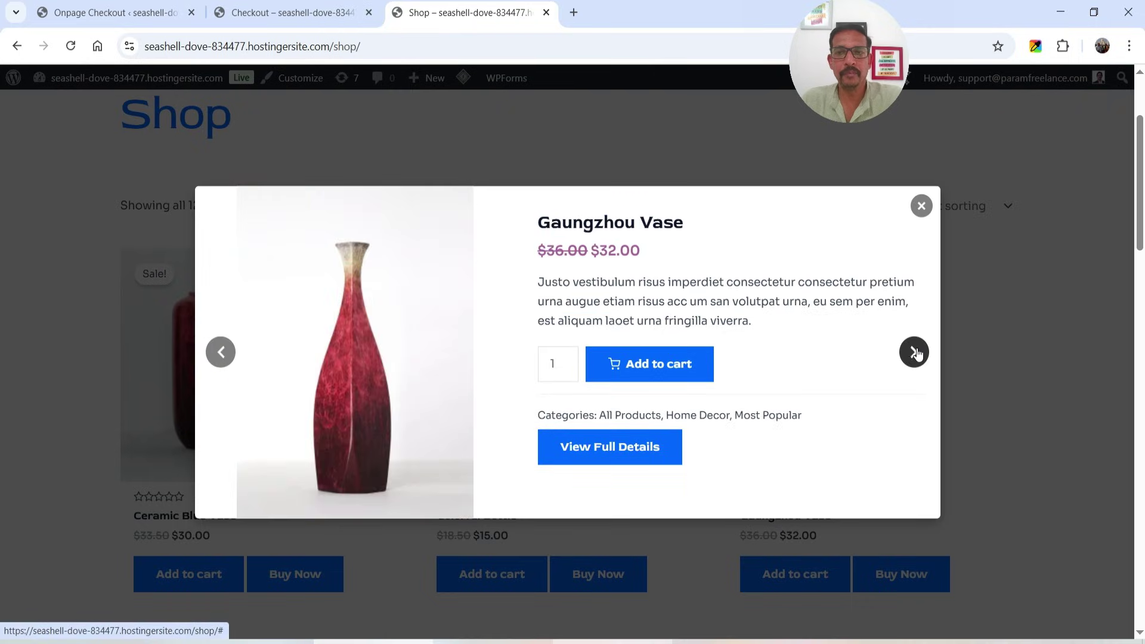
pyautogui.click(915, 352)
pyautogui.click(921, 206)
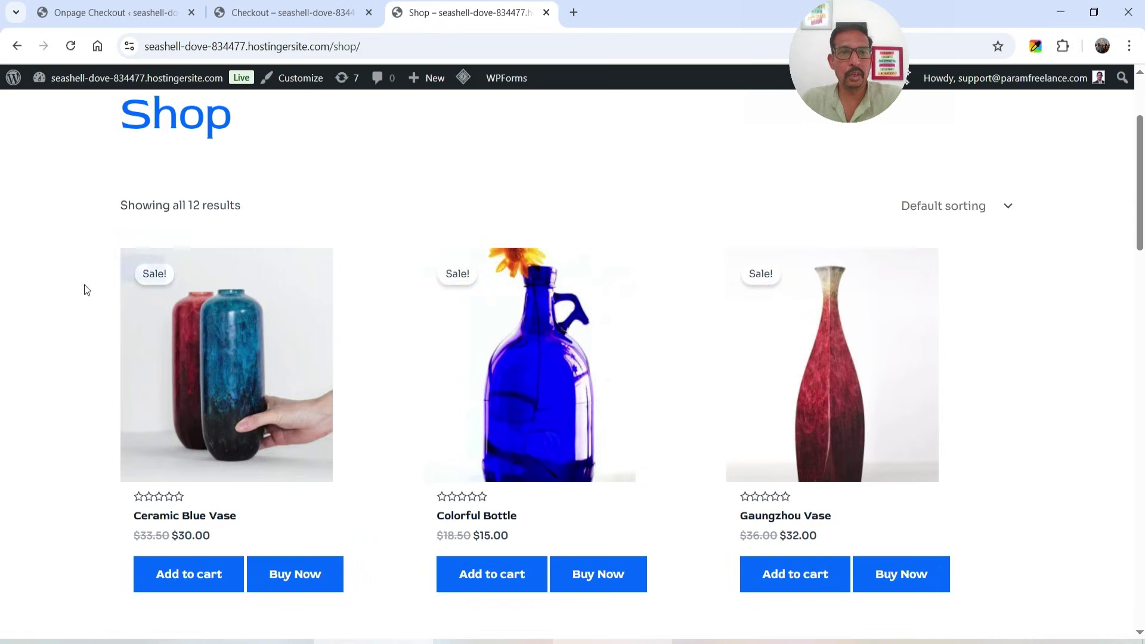
# Page through quick view from Ceramic Blue Vase, close it, and show the plugin's Features settings.
pyautogui.click(153, 276)
pyautogui.click(914, 352)
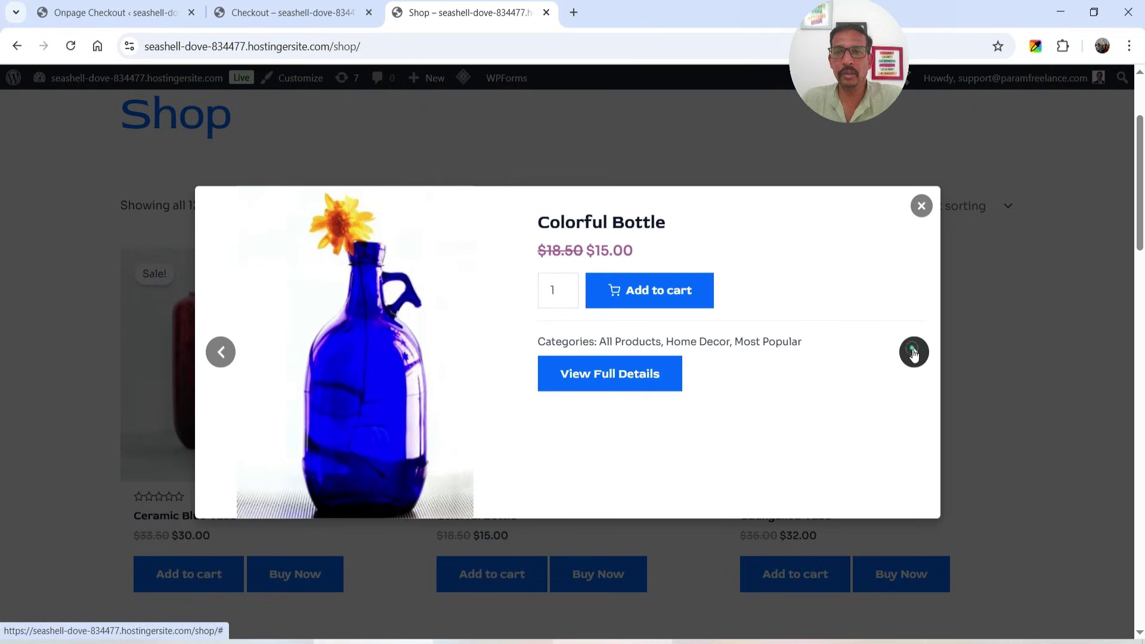
pyautogui.click(914, 351)
pyautogui.click(921, 205)
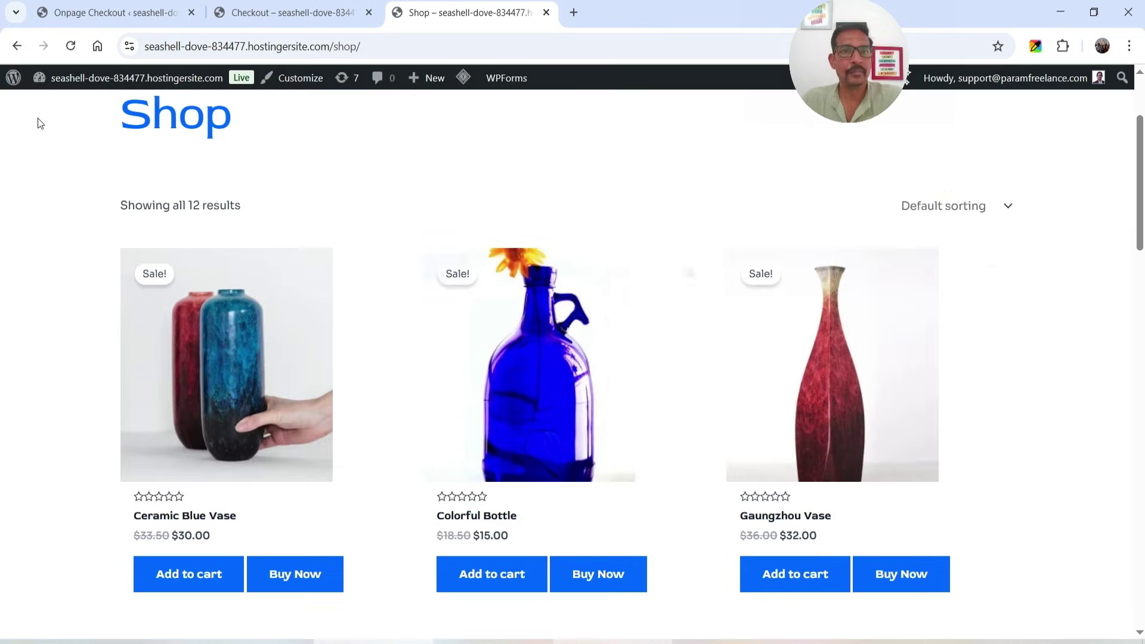
pyautogui.click(58, 14)
pyautogui.click(544, 388)
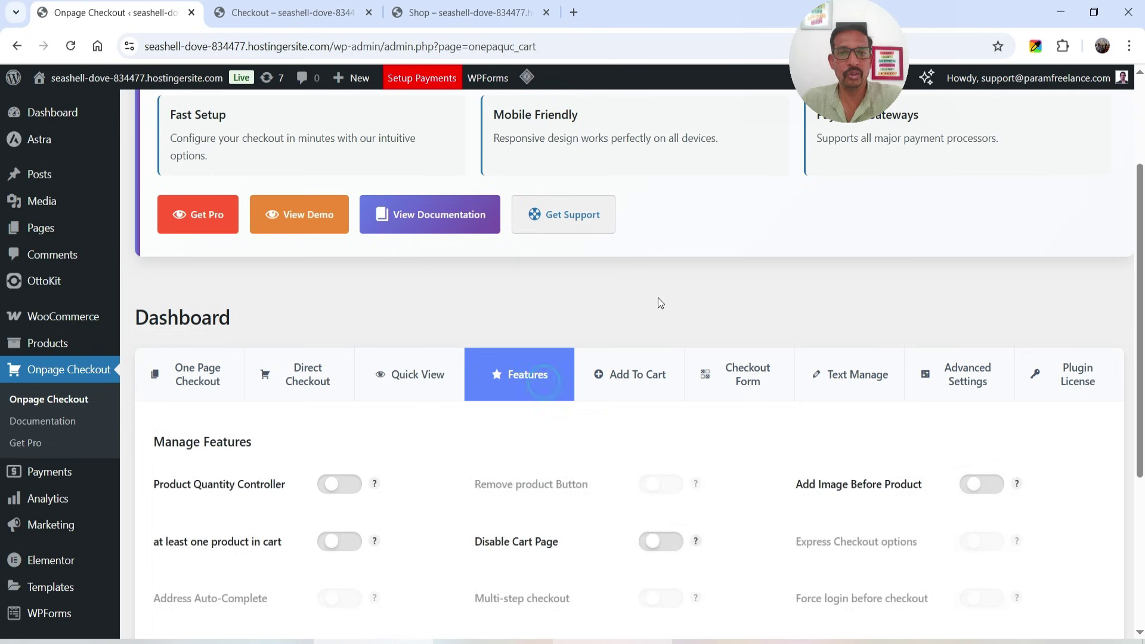
# Turn on Product Quantity Controller and check the storefront cart page.
pyautogui.scroll(-5, 657, 301)
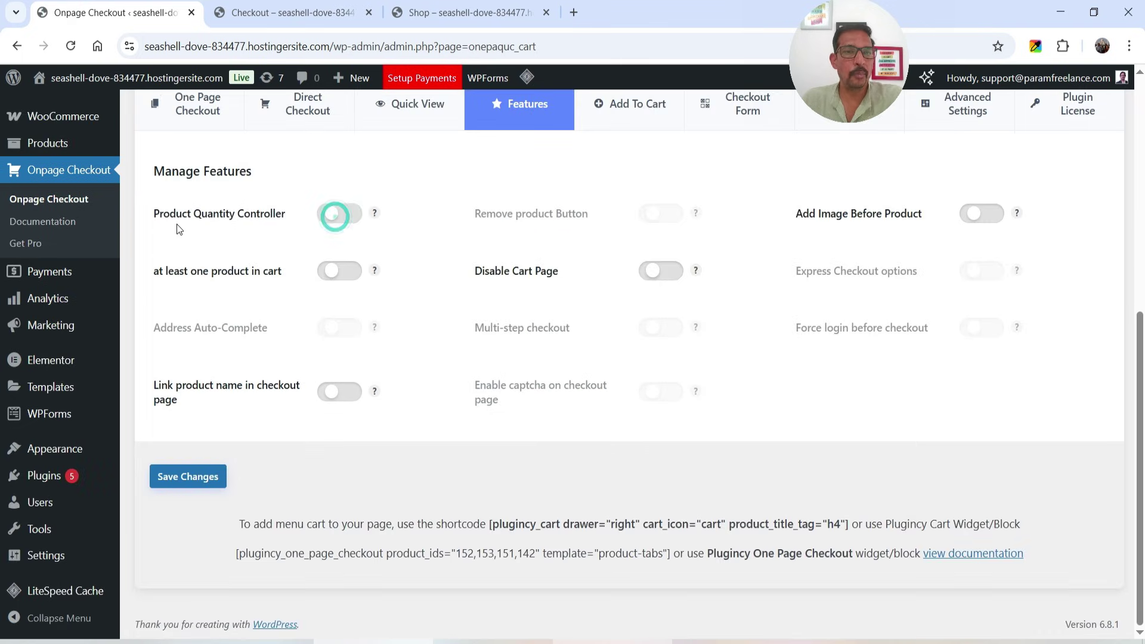
pyautogui.click(334, 216)
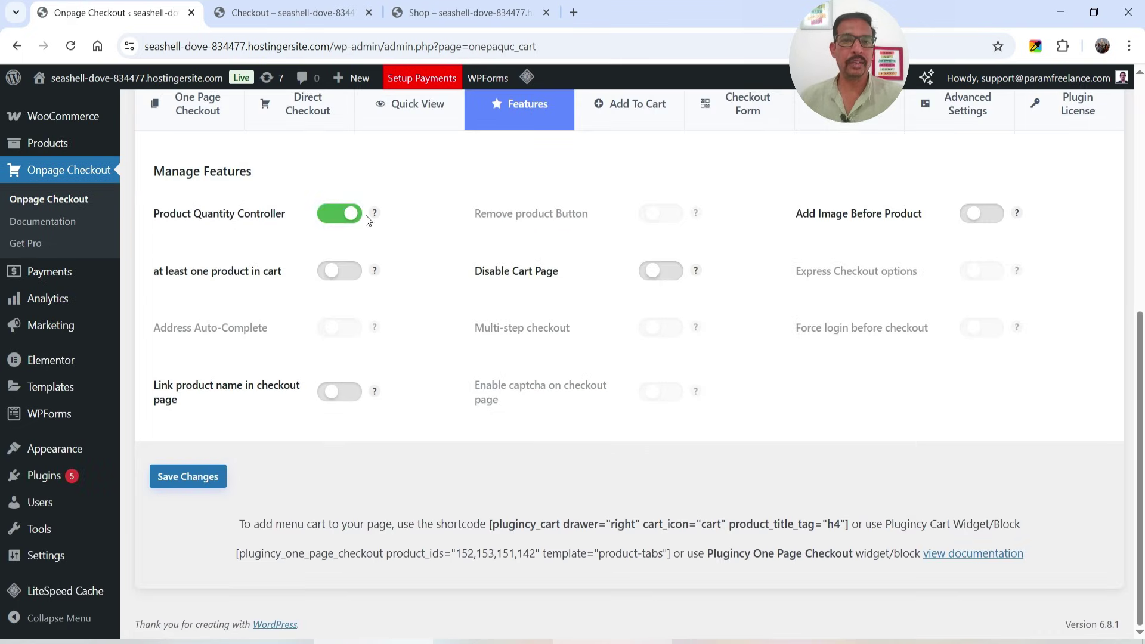
pyautogui.moveTo(374, 217)
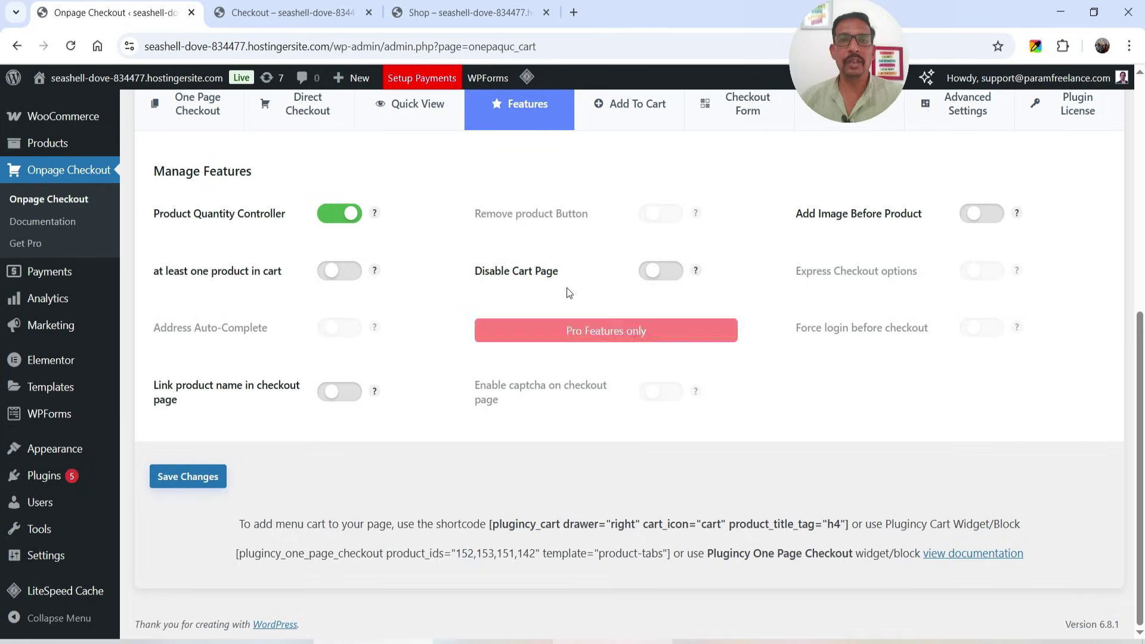
pyautogui.click(456, 15)
pyautogui.click(984, 131)
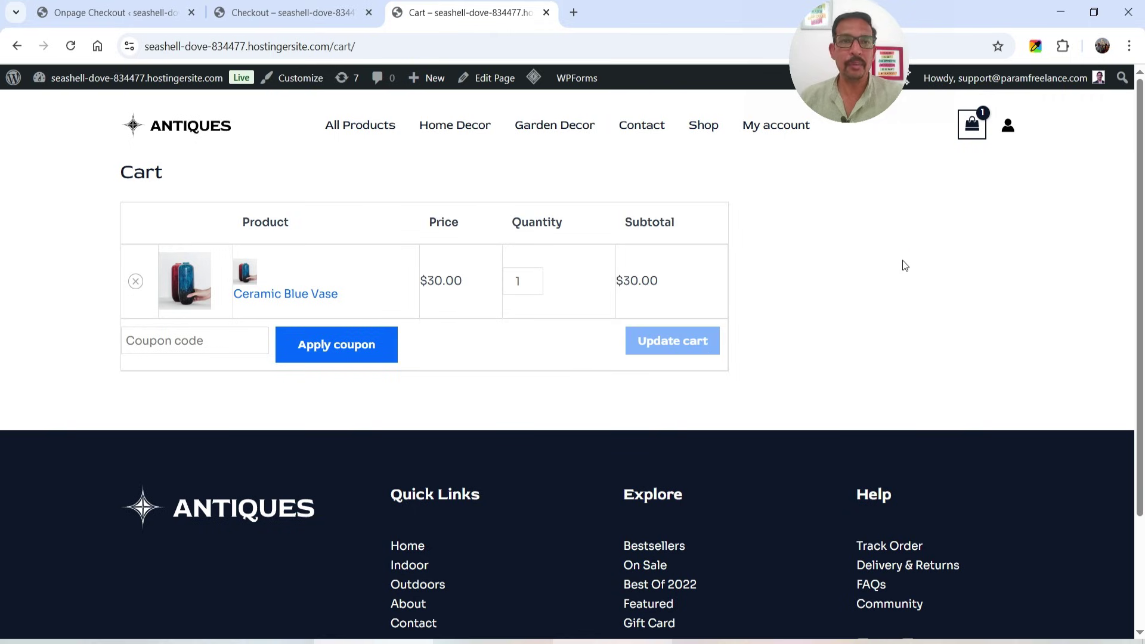
# Turn on Disable Cart Page and Link product name in checkout page, then save.
pyautogui.click(84, 13)
pyautogui.click(669, 280)
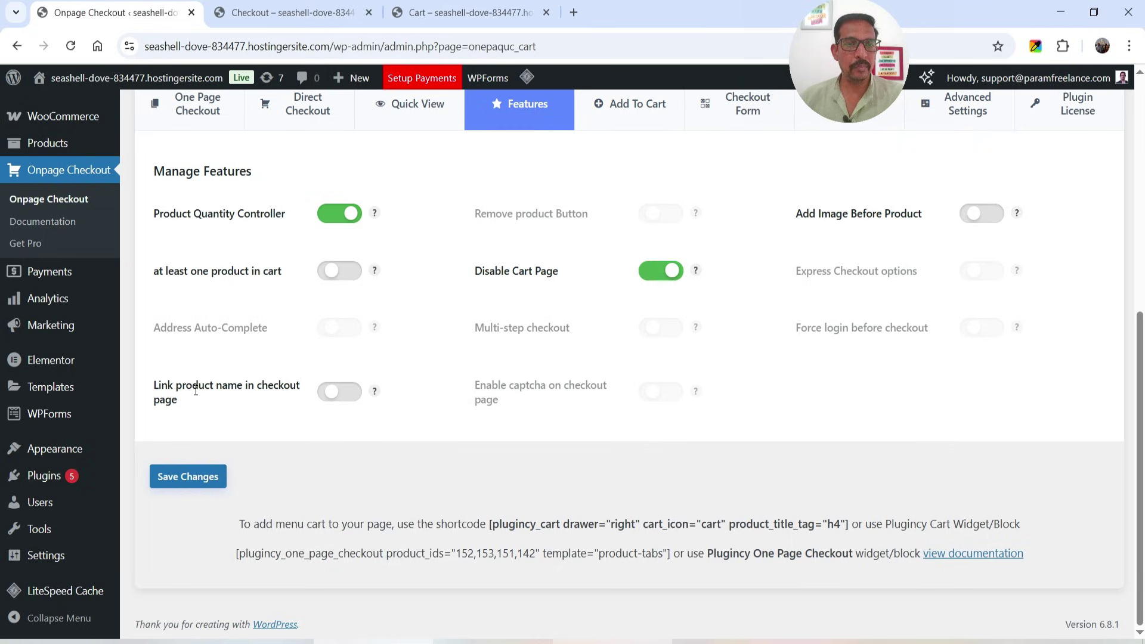
pyautogui.click(353, 398)
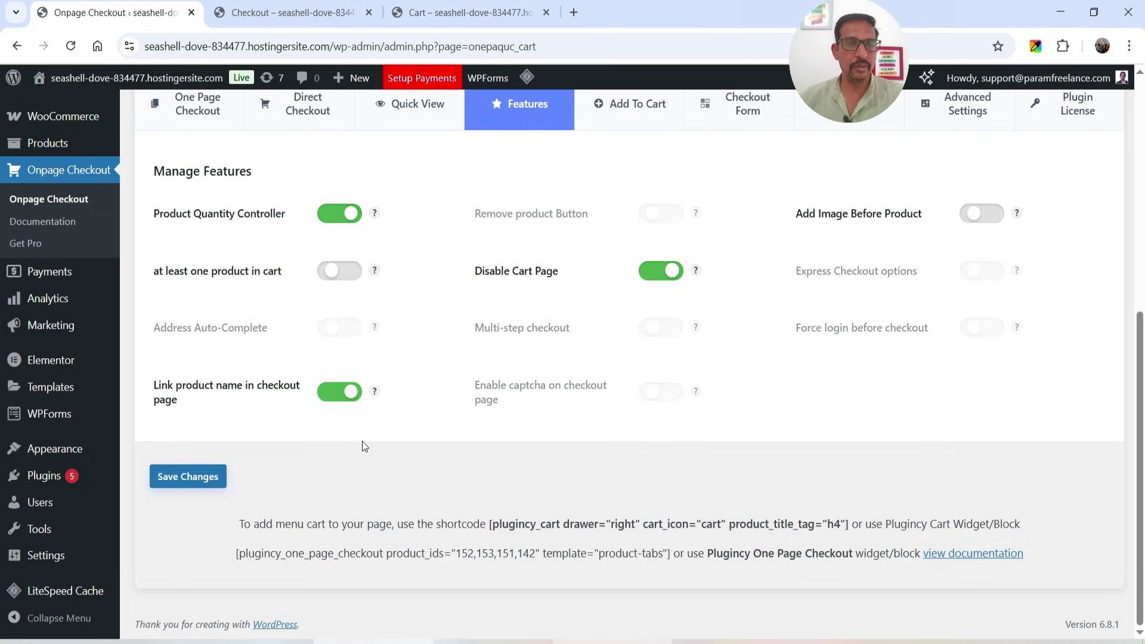
pyautogui.click(179, 478)
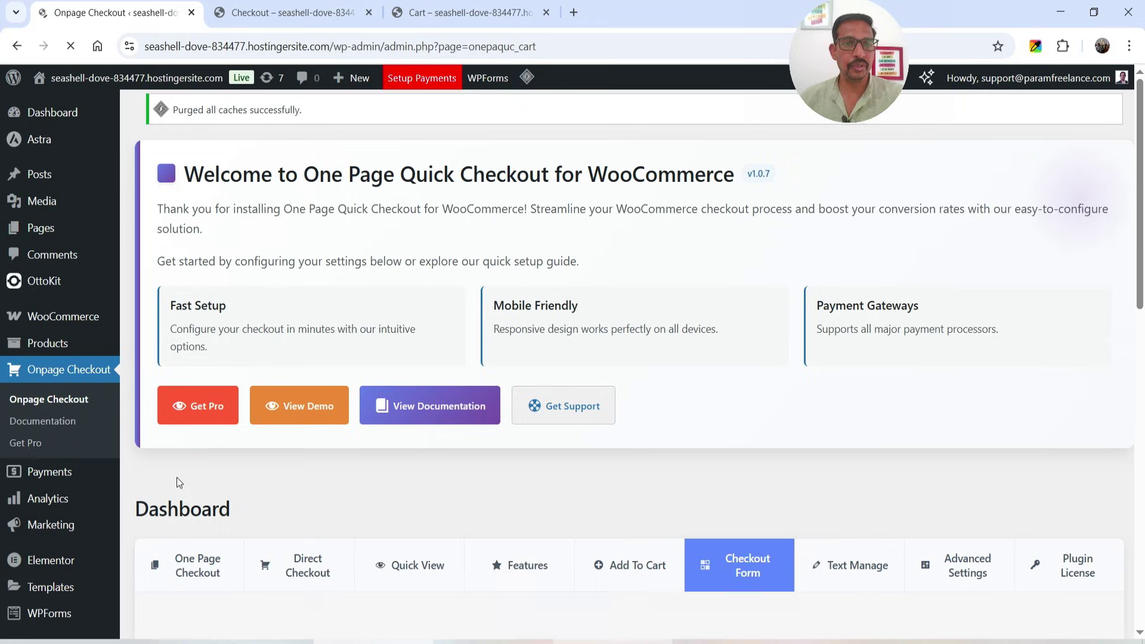
# Purge caches on the checkout page and raise Ceramic Blue Vase quantity to 2 ($60.00).
pyautogui.click(257, 12)
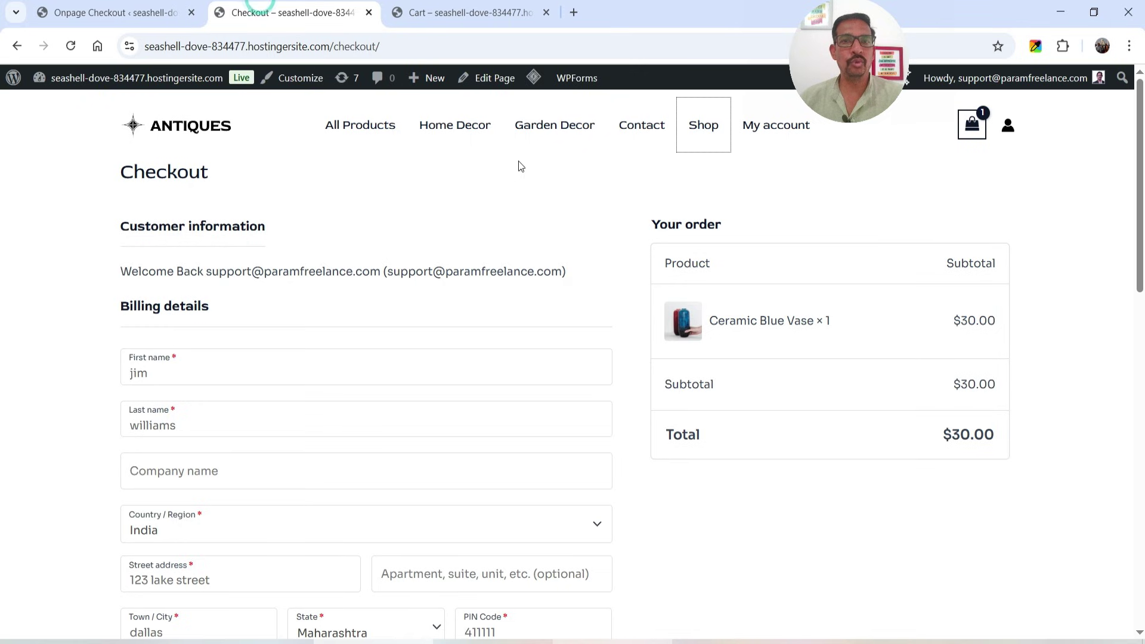
pyautogui.moveTo(535, 78)
pyautogui.click(544, 146)
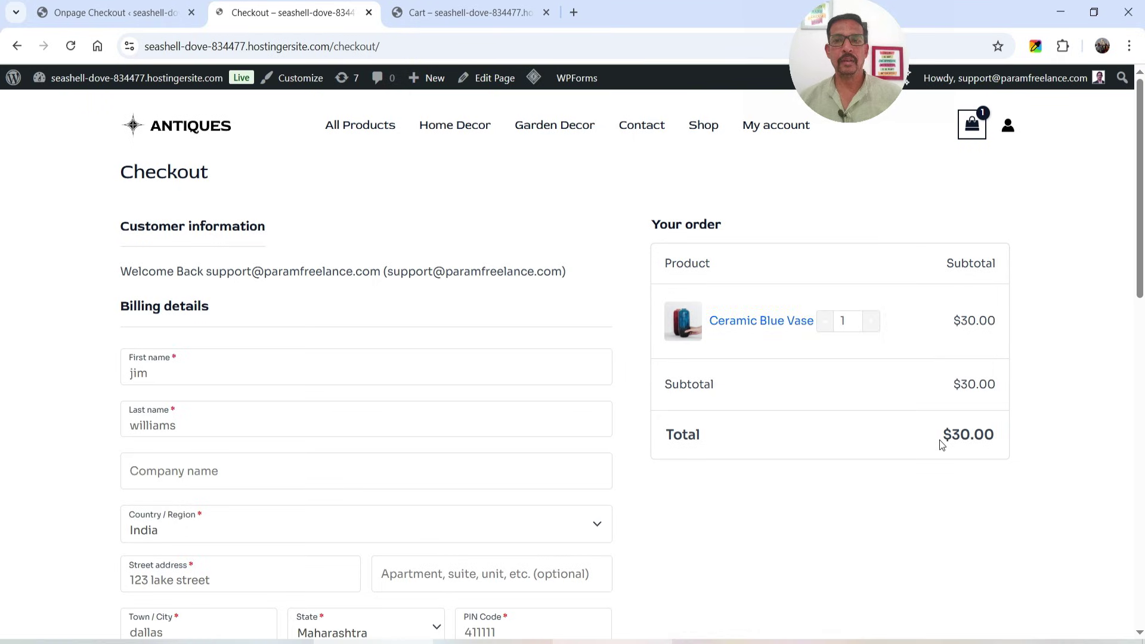
pyautogui.click(856, 318)
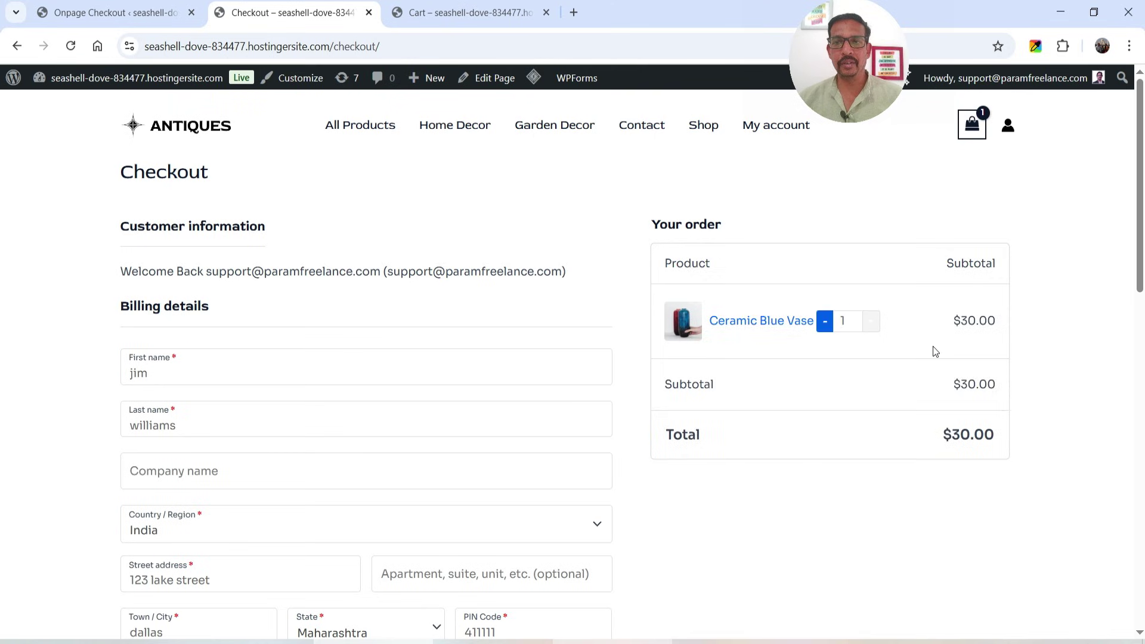
pyautogui.click(871, 321)
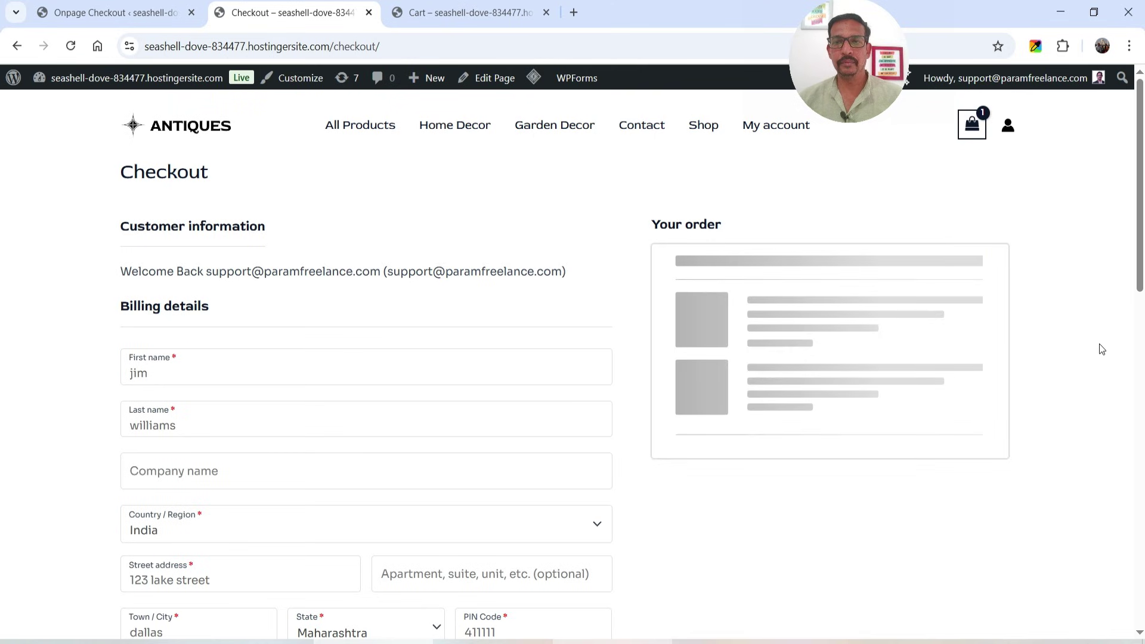
pyautogui.scroll(-5, 1099, 344)
pyautogui.scroll(4, 944, 352)
pyautogui.scroll(1, 944, 352)
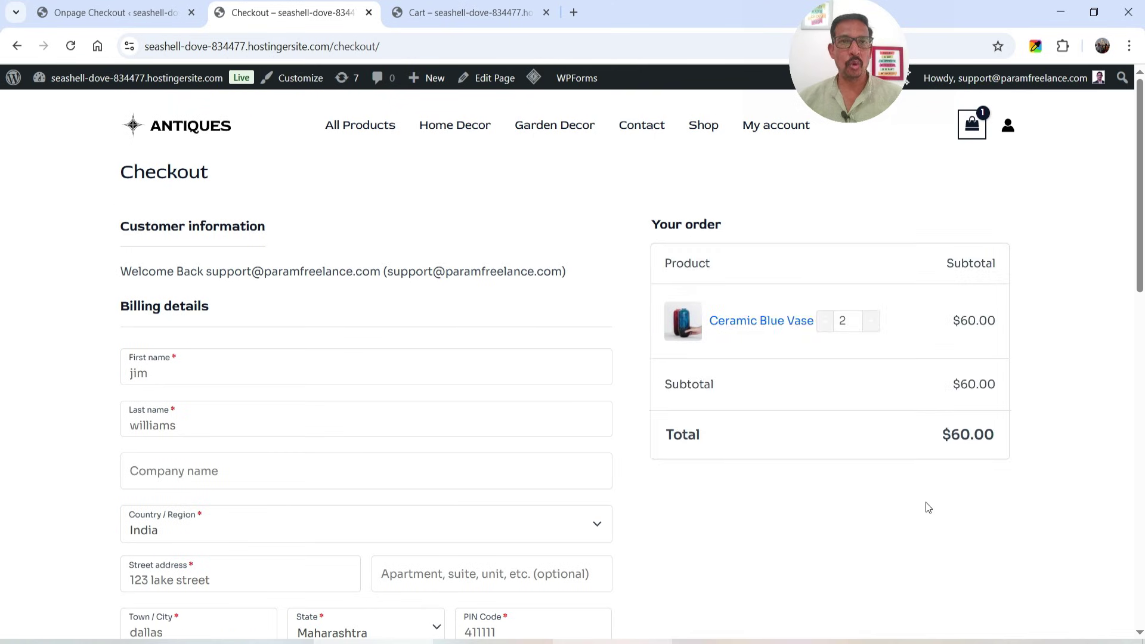
# From the Shop page, confirm the cart icon now leads straight to checkout.
pyautogui.click(429, 15)
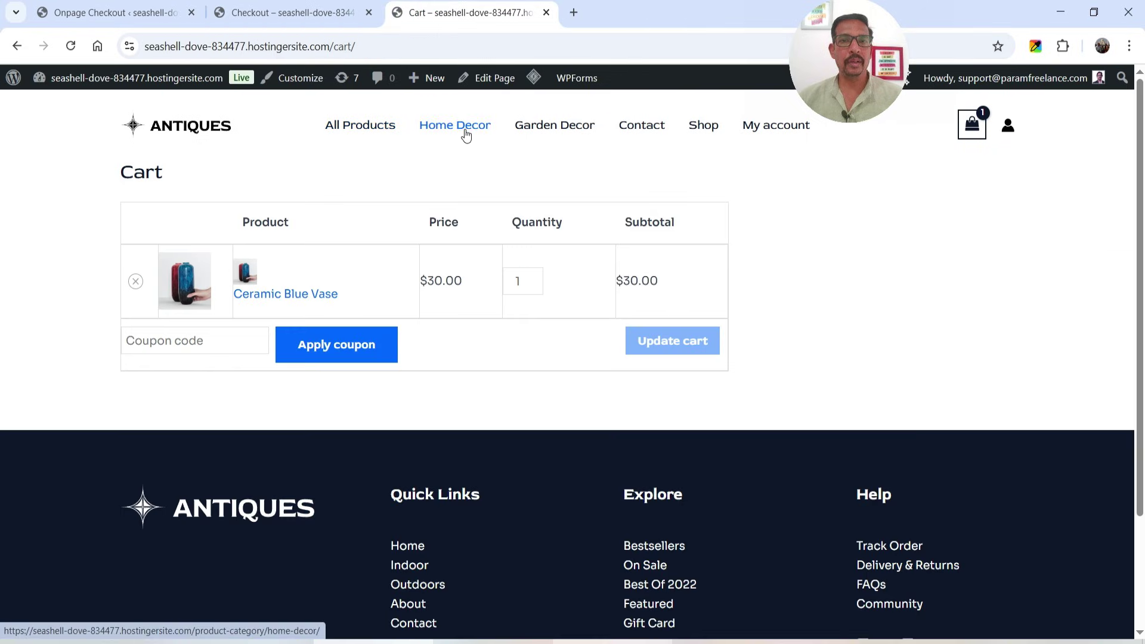
pyautogui.click(698, 128)
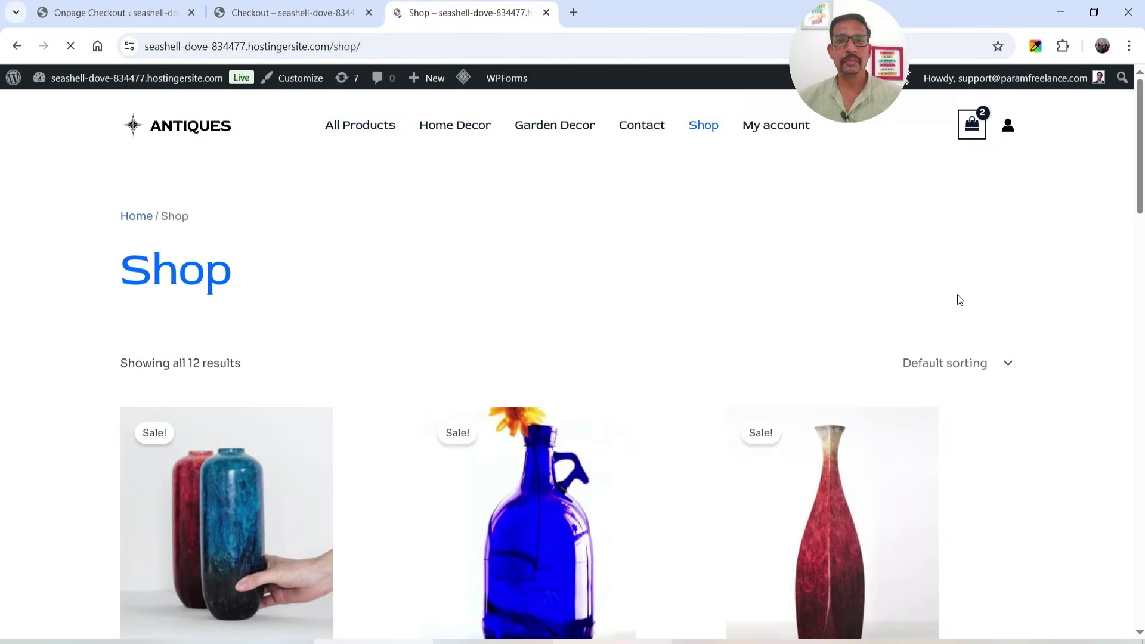
pyautogui.click(981, 125)
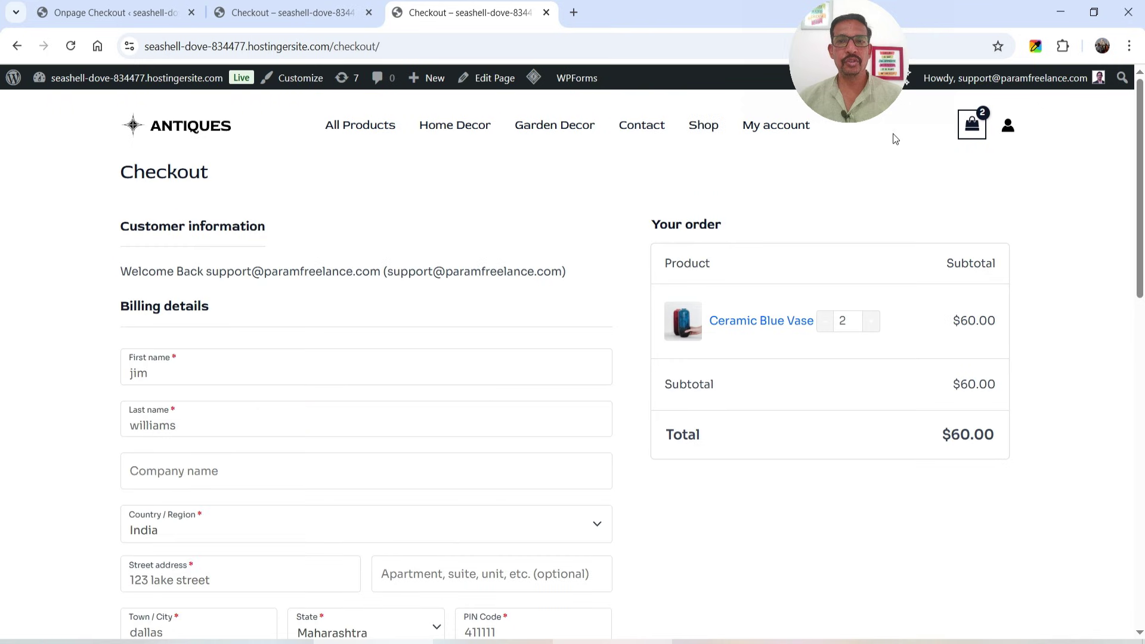
pyautogui.click(113, 12)
# Turn Disable Cart Page back off and save the features.
pyautogui.scroll(-8, 659, 554)
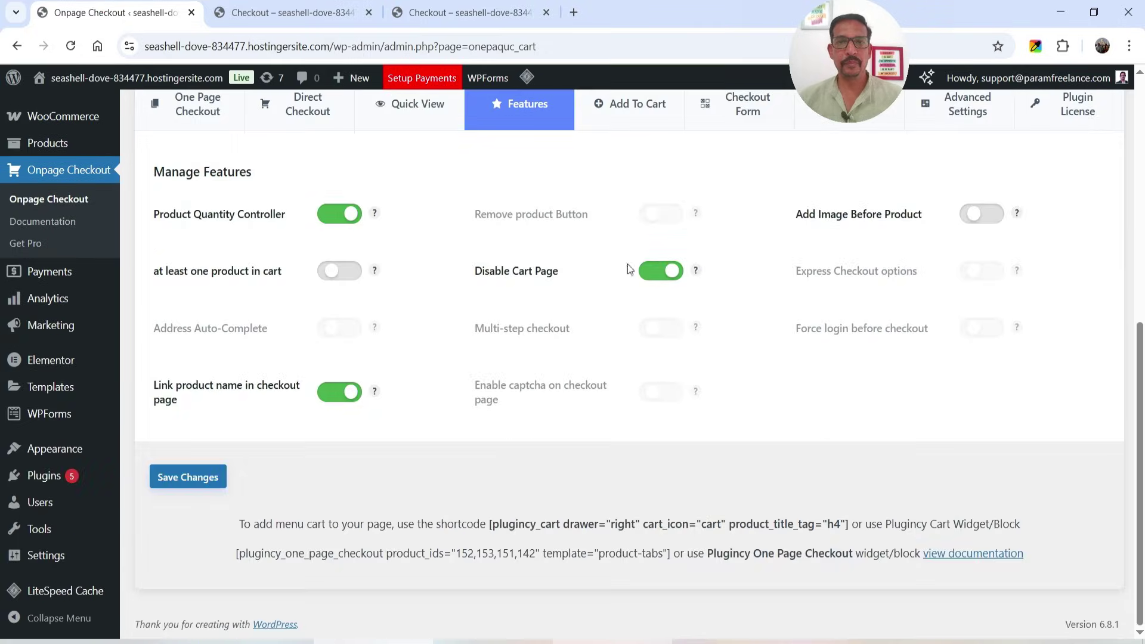
pyautogui.click(653, 270)
pyautogui.click(190, 477)
# In Add To Cart settings, toggle Enable Custom Add to Cart on, then back off.
pyautogui.scroll(-2, 663, 285)
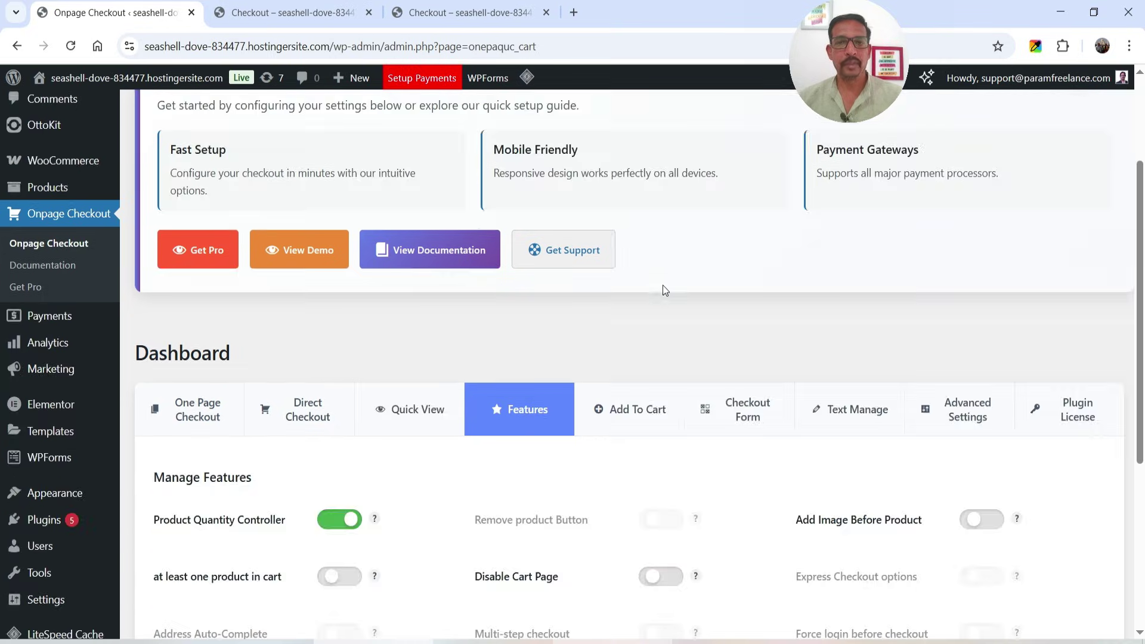
pyautogui.click(636, 409)
pyautogui.scroll(-5, 605, 316)
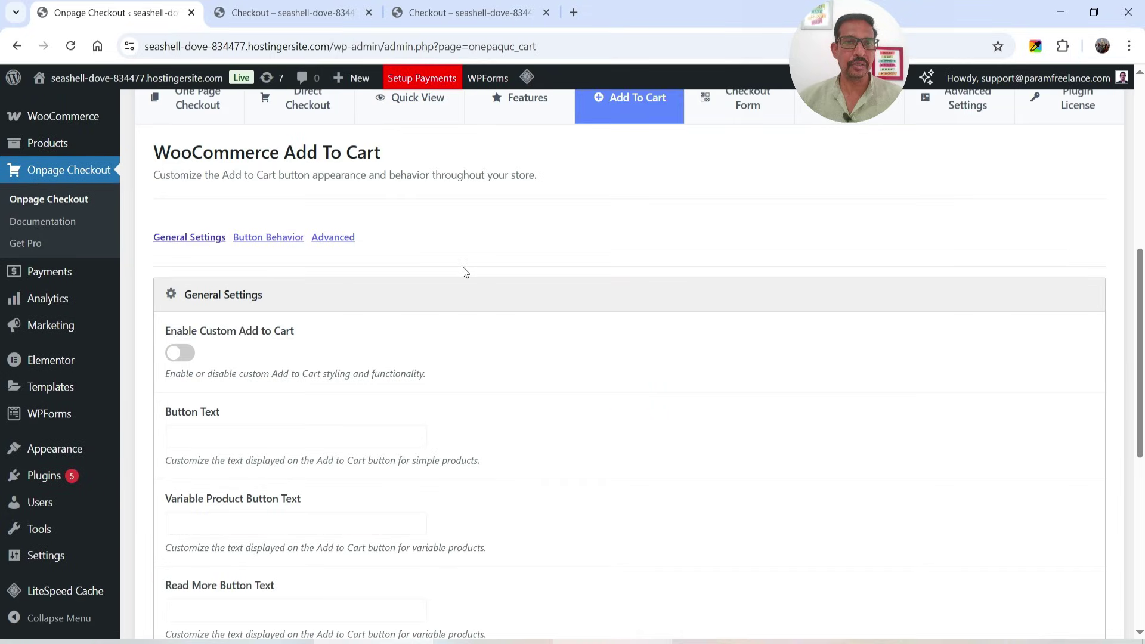
pyautogui.scroll(-1, 460, 277)
pyautogui.scroll(-1, 461, 280)
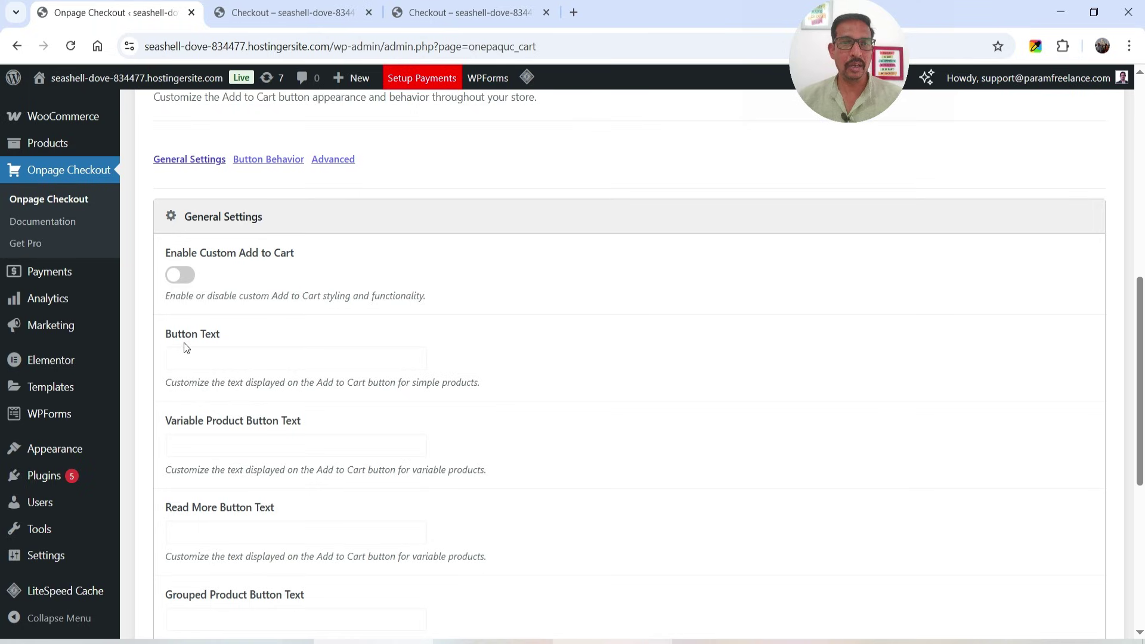
pyautogui.click(191, 277)
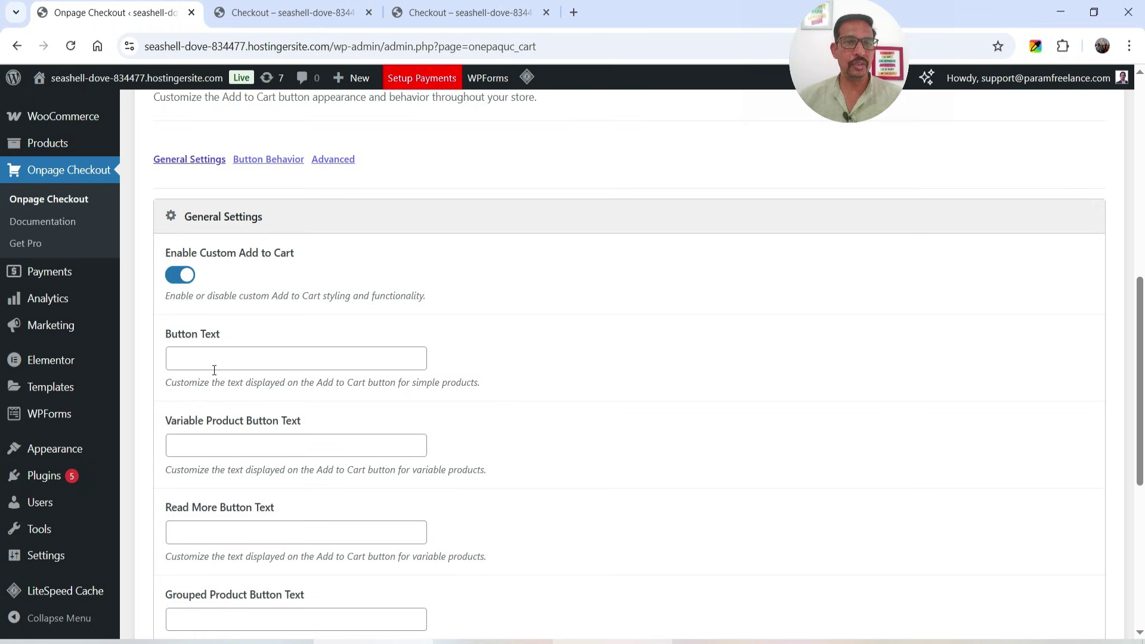
pyautogui.scroll(-2, 260, 280)
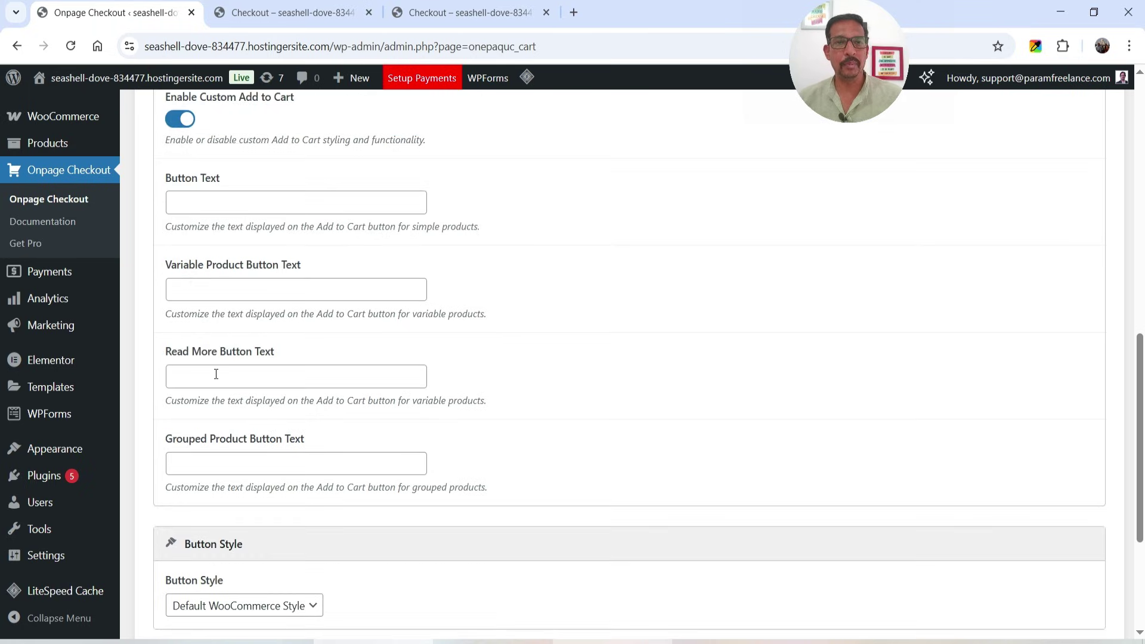
pyautogui.scroll(2, 251, 358)
pyautogui.click(179, 276)
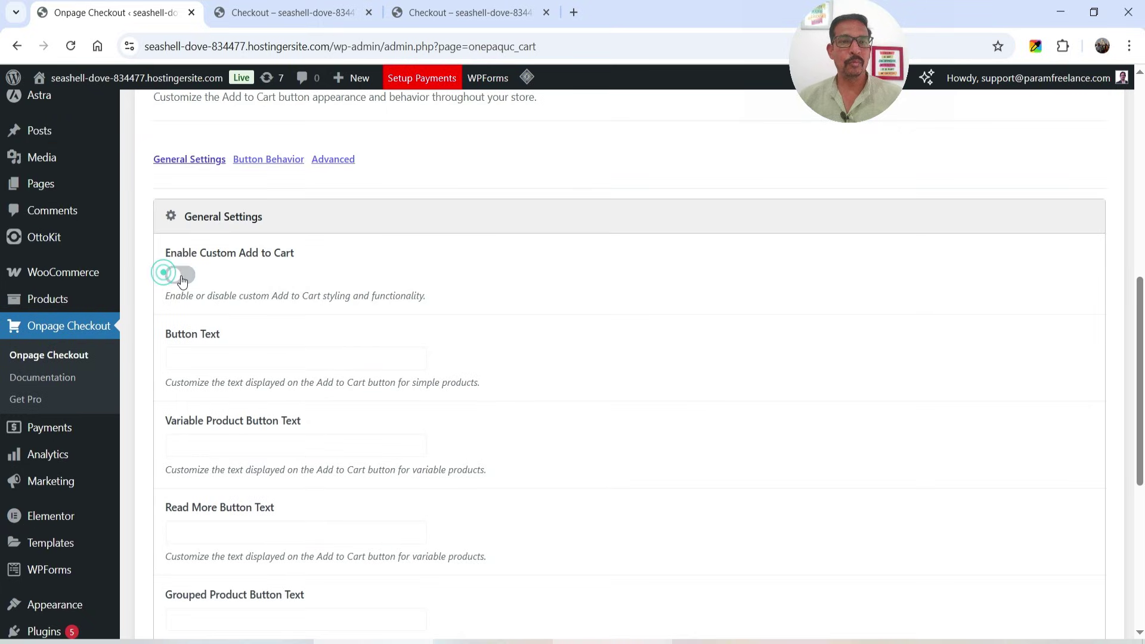
pyautogui.scroll(3, 618, 356)
# Review the Checkout Form Manage and Heading Manage hide toggles, all left off.
pyautogui.click(761, 258)
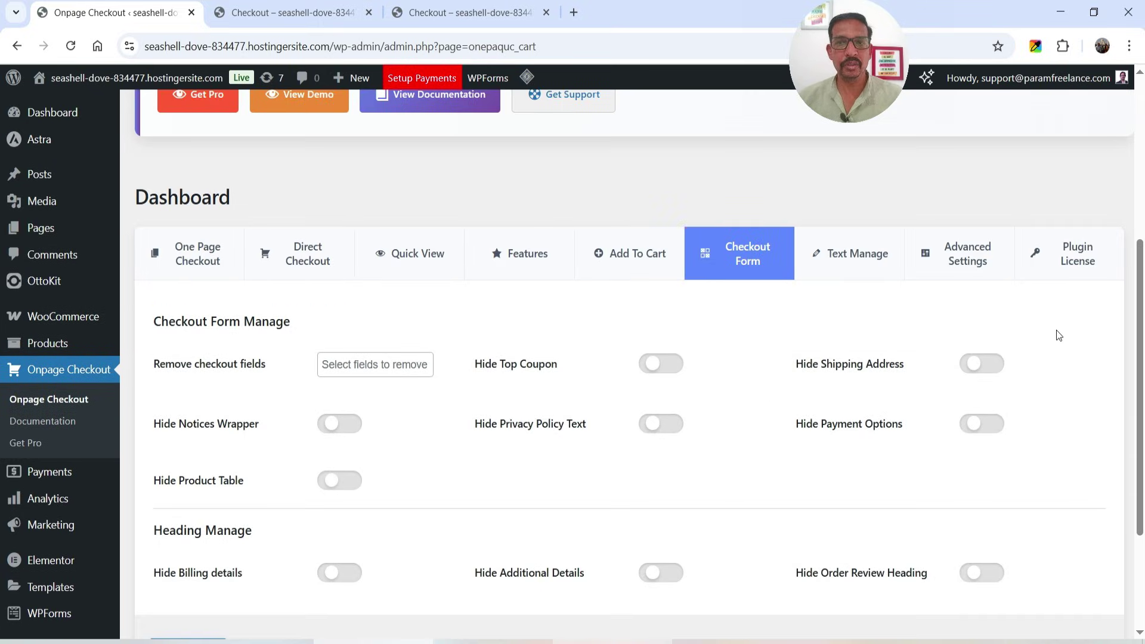
pyautogui.scroll(-3, 1025, 399)
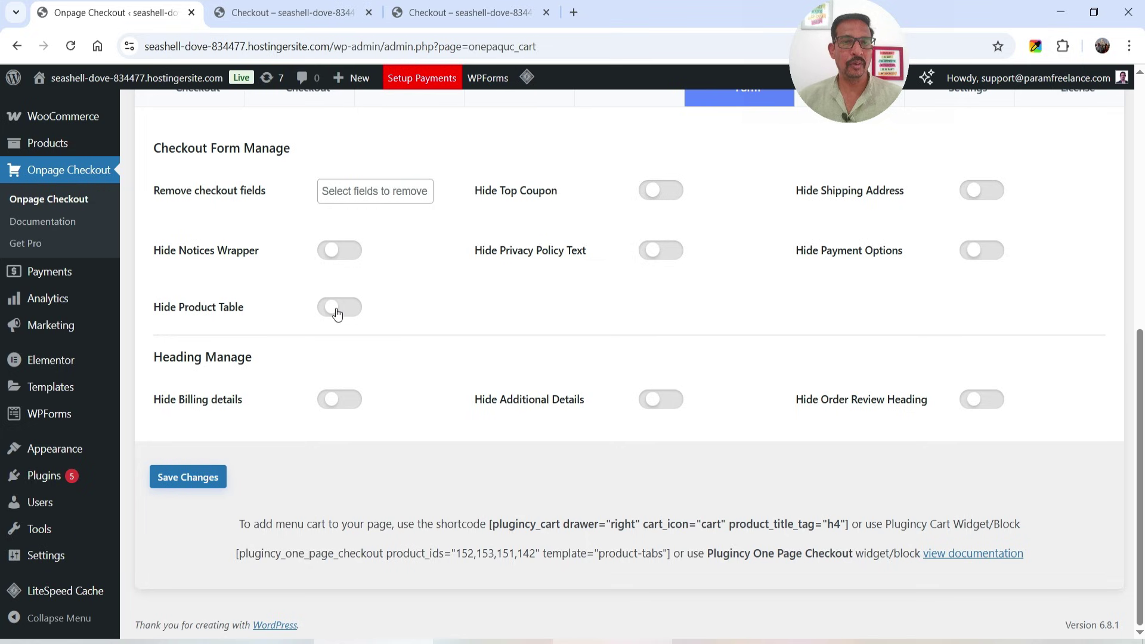
pyautogui.scroll(4, 300, 385)
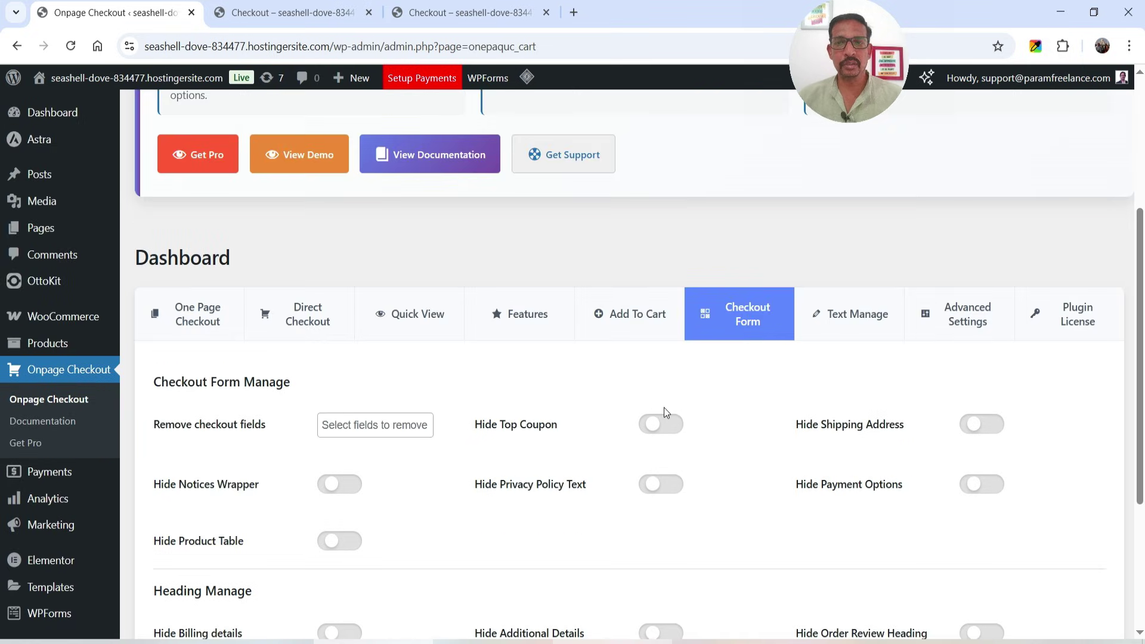
# Review the checkout text customisation settings.
pyautogui.click(876, 334)
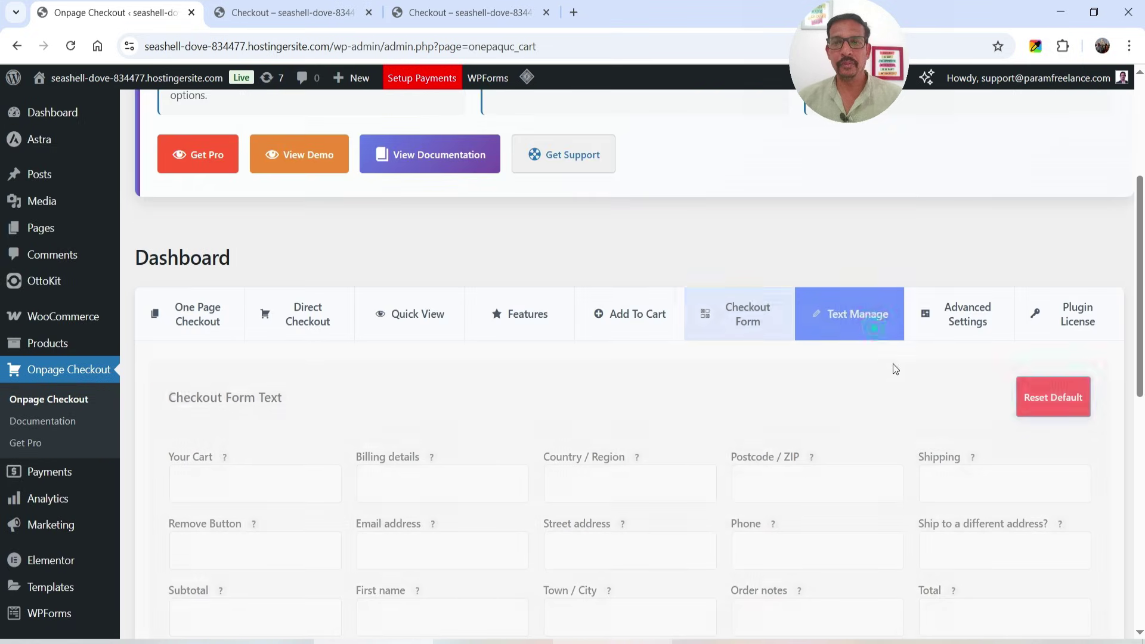
pyautogui.scroll(-1, 866, 364)
pyautogui.scroll(-3, 866, 364)
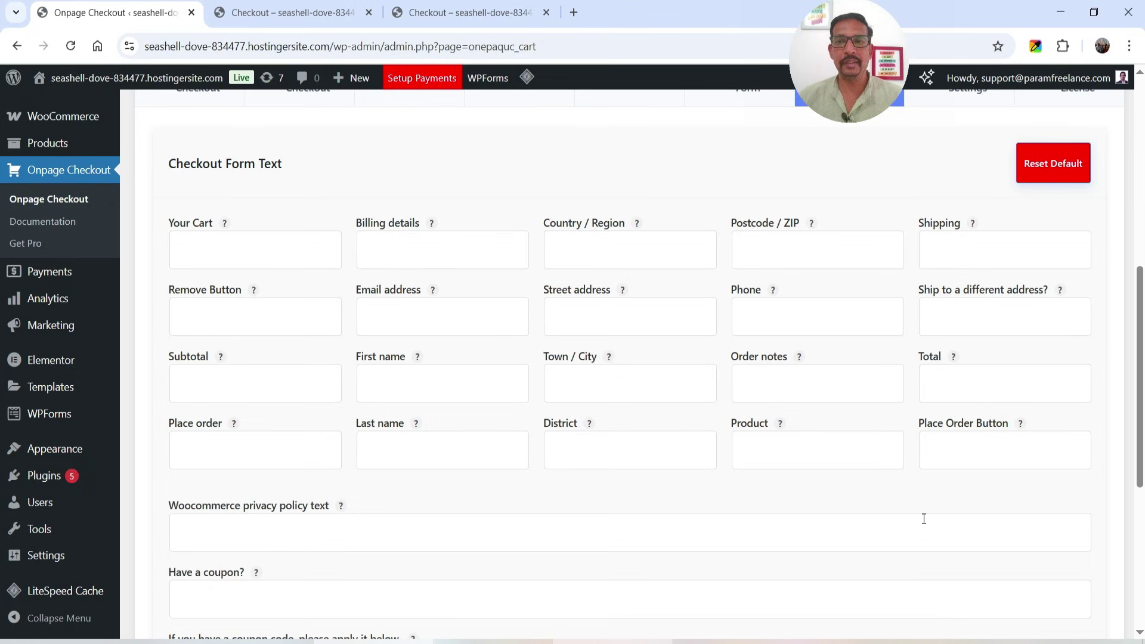
pyautogui.moveTo(226, 223)
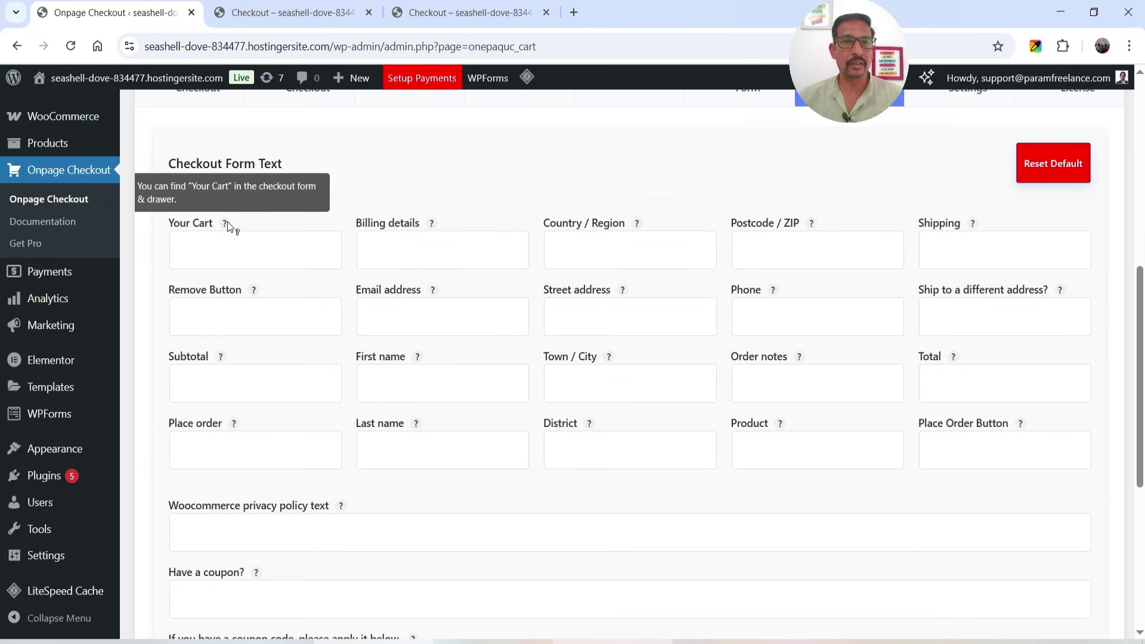
pyautogui.scroll(5, 791, 458)
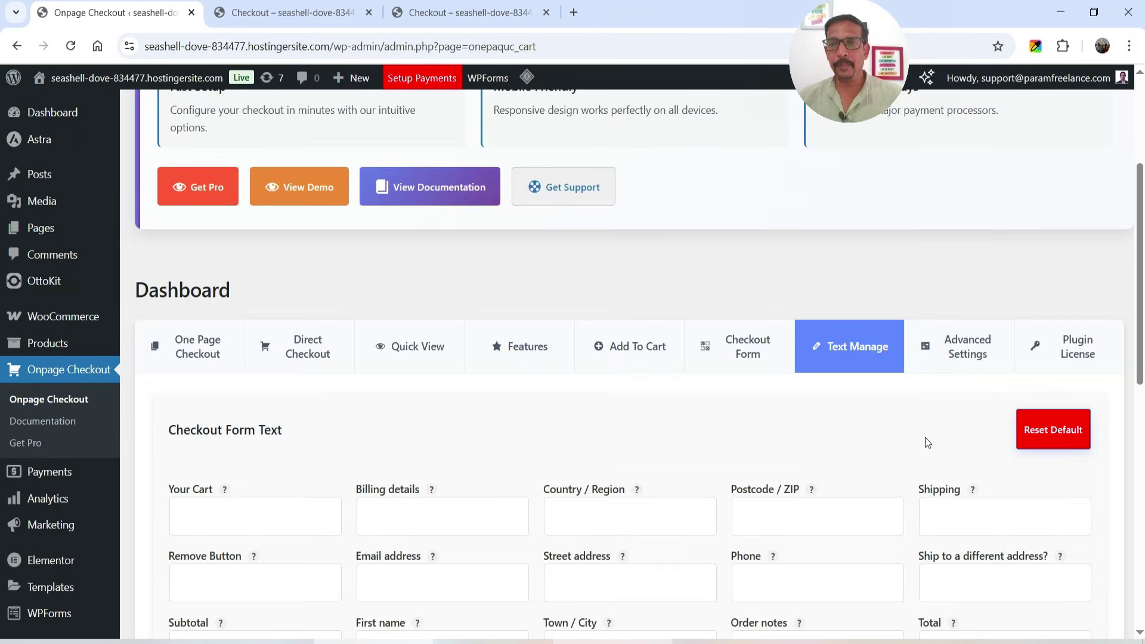
# Review the advanced settings, including trust badges.
pyautogui.click(965, 353)
pyautogui.scroll(-3, 596, 411)
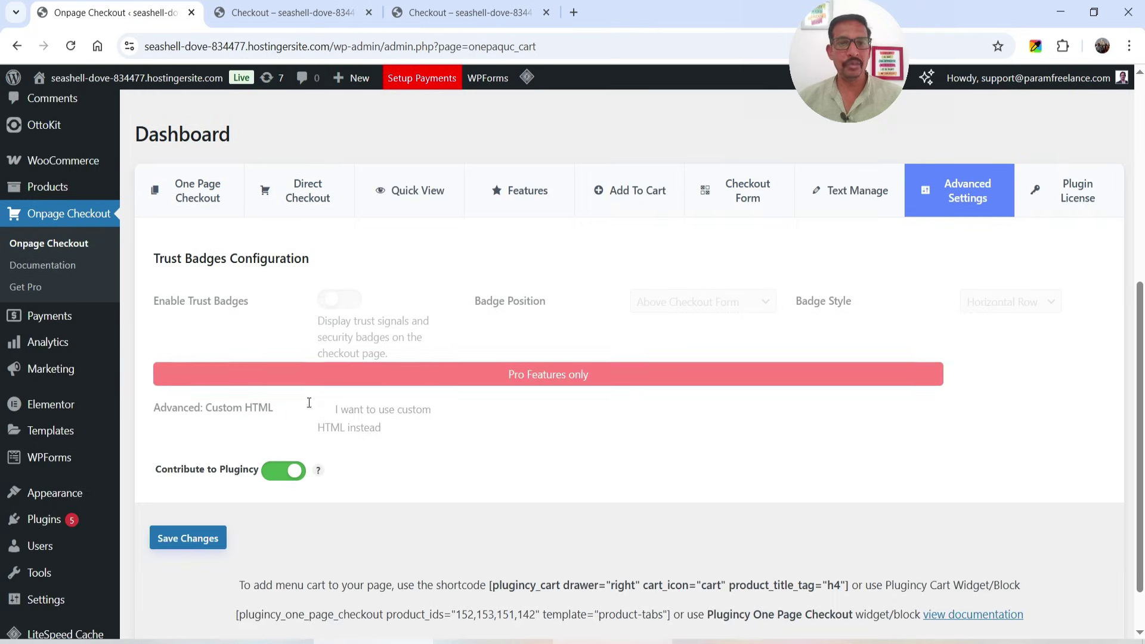
pyautogui.scroll(-1, 309, 403)
pyautogui.scroll(4, 903, 401)
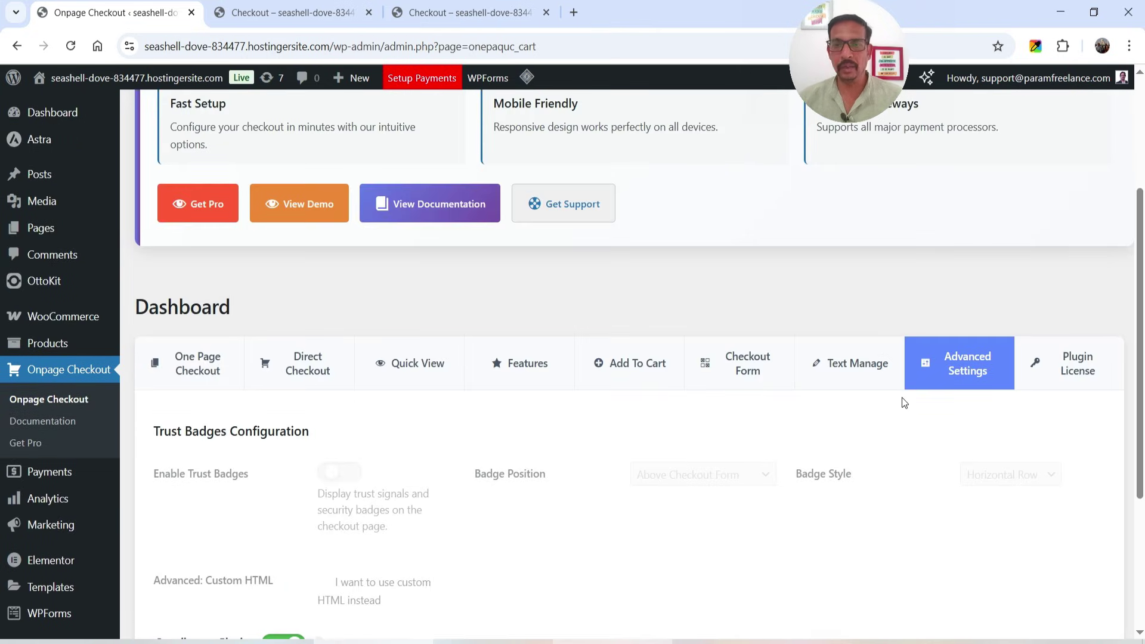
pyautogui.scroll(-4, 1019, 320)
pyautogui.scroll(4, 1063, 312)
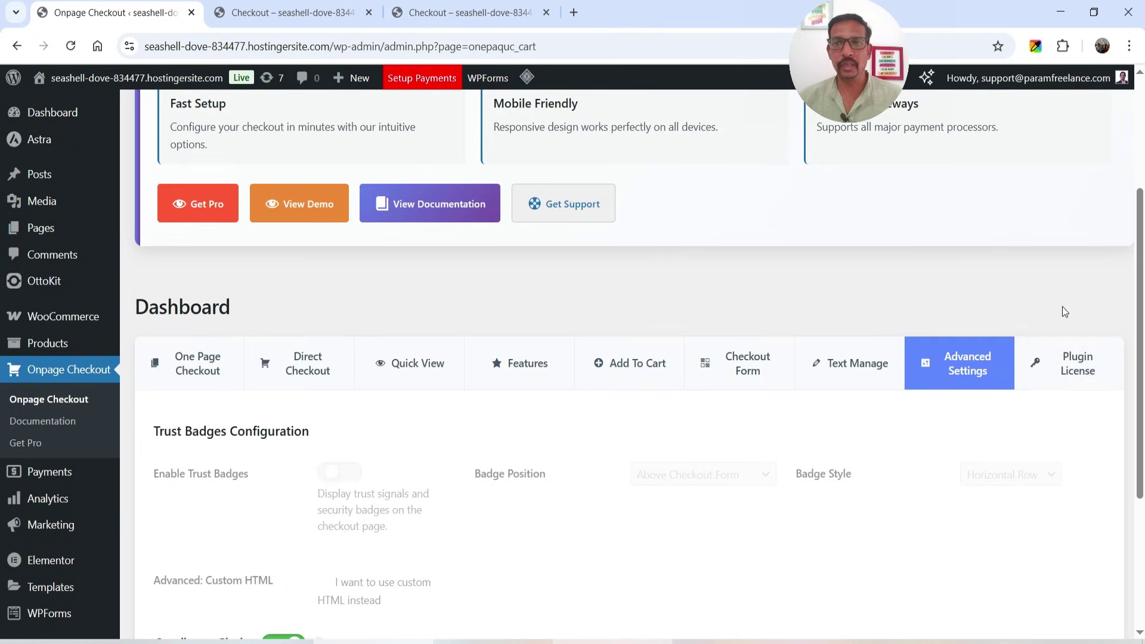
# Check the plugin license activation status, then go back to One Page Checkout settings.
pyautogui.click(1073, 373)
pyautogui.scroll(-4, 1021, 401)
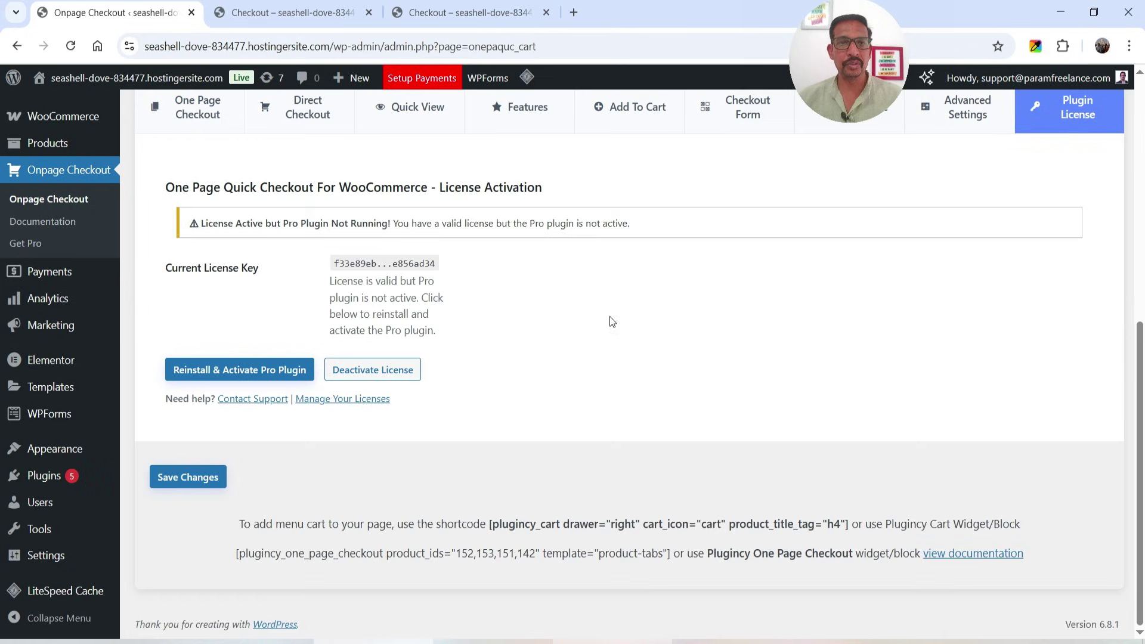
pyautogui.scroll(4, 610, 322)
pyautogui.click(173, 346)
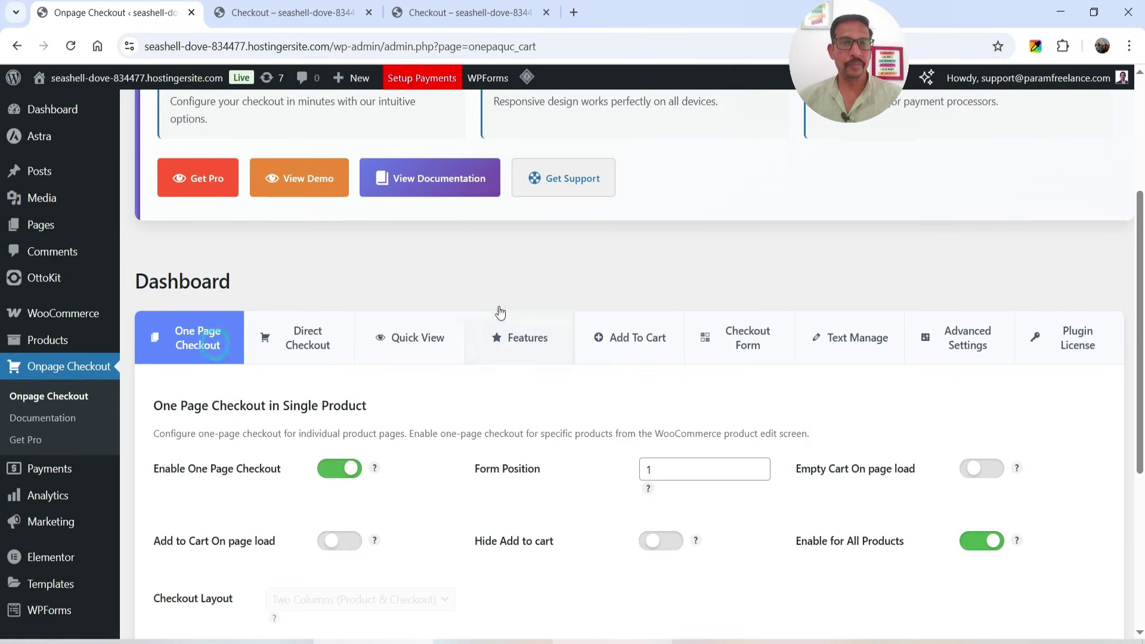
# Turn on Hide Add to cart and save the one-page checkout settings.
pyautogui.scroll(-4, 500, 313)
pyautogui.moveTo(358, 352)
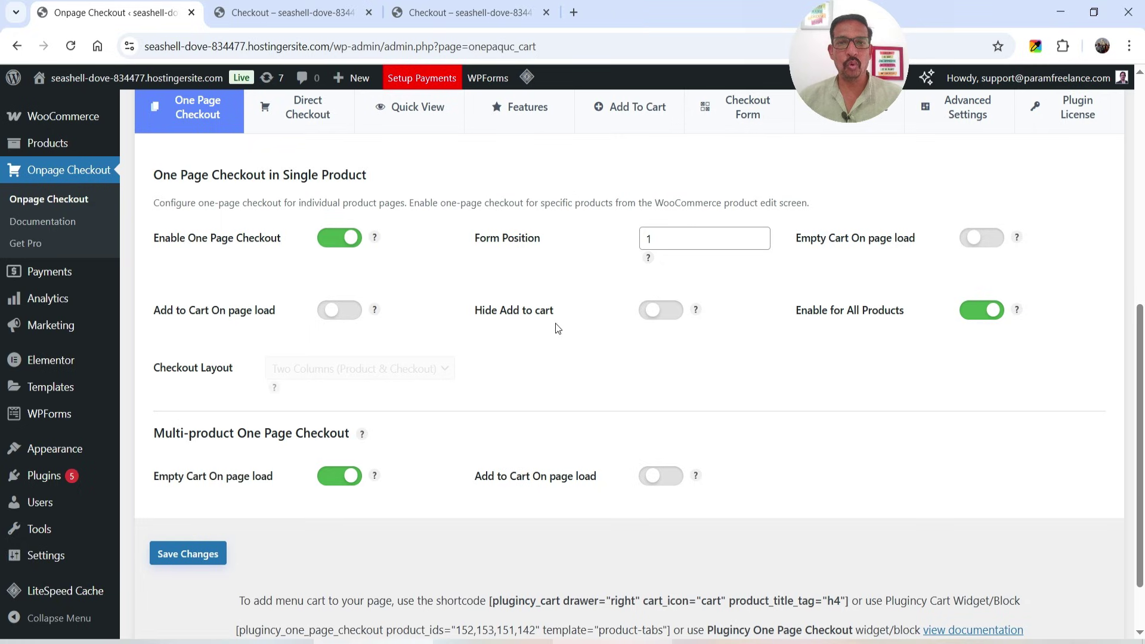
pyautogui.click(661, 308)
pyautogui.click(202, 556)
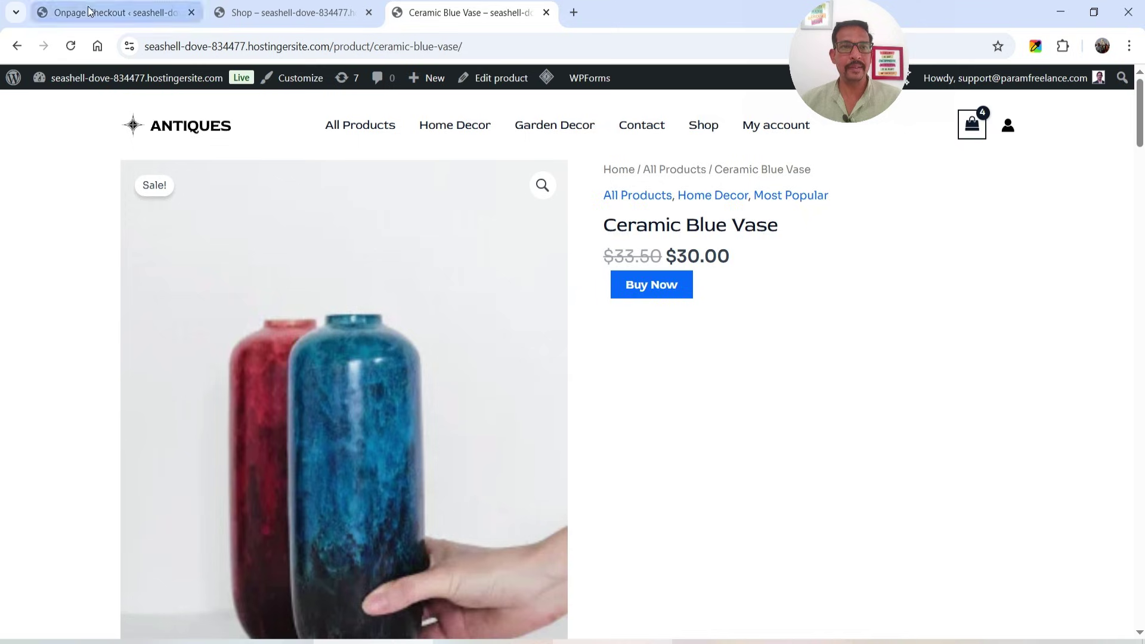
# Back in the plugin settings, switch on Add to Cart On page load.
pyautogui.click(88, 11)
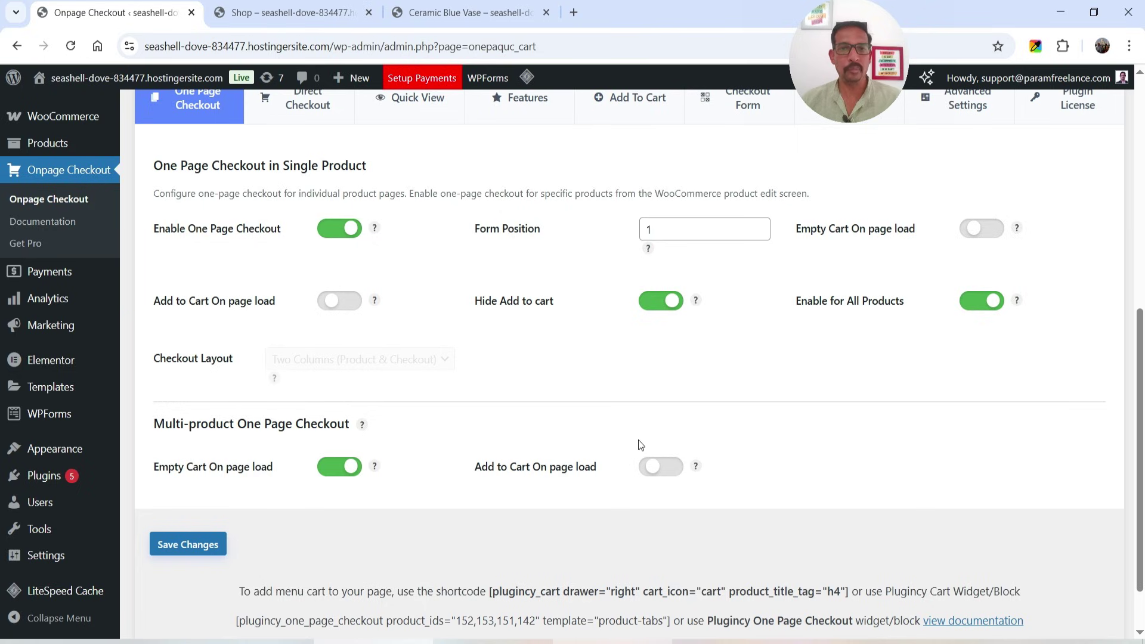
pyautogui.scroll(1, 138, 329)
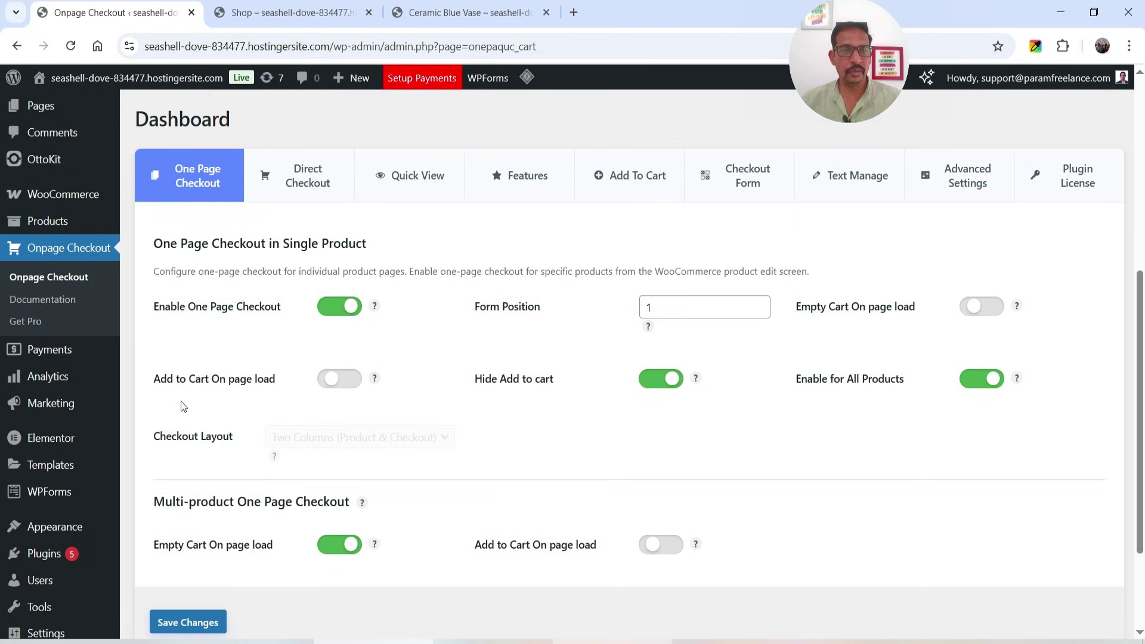
pyautogui.click(338, 382)
# Empty the cart by removing Ceramic Blue Vase, Gaungzhou Vase and Colorful Bottle.
pyautogui.click(445, 12)
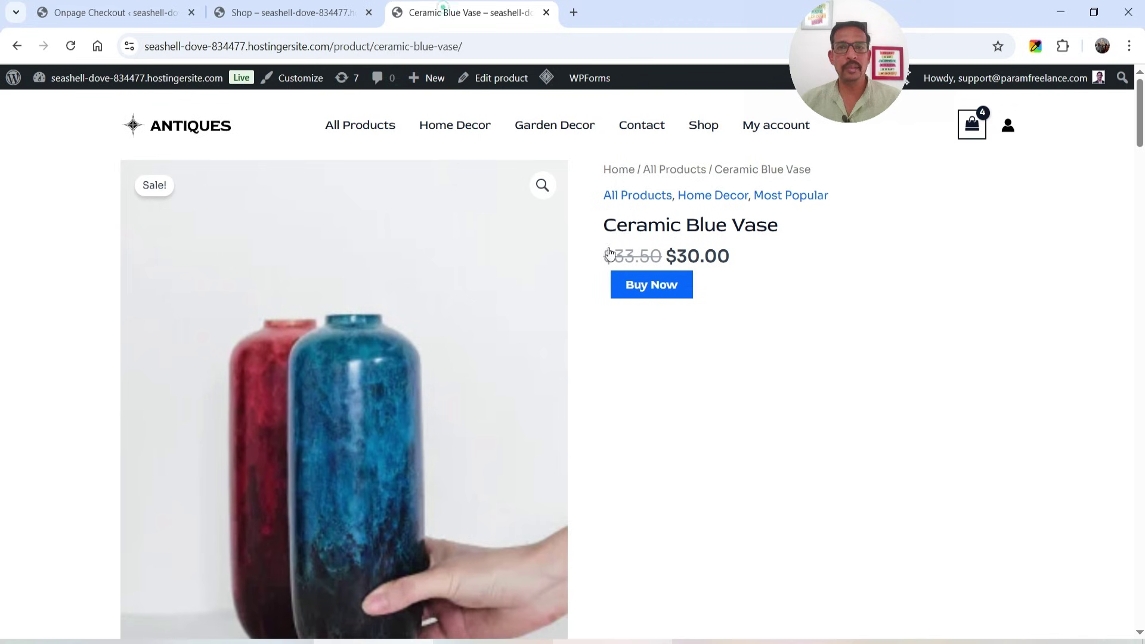
pyautogui.click(965, 135)
pyautogui.click(136, 282)
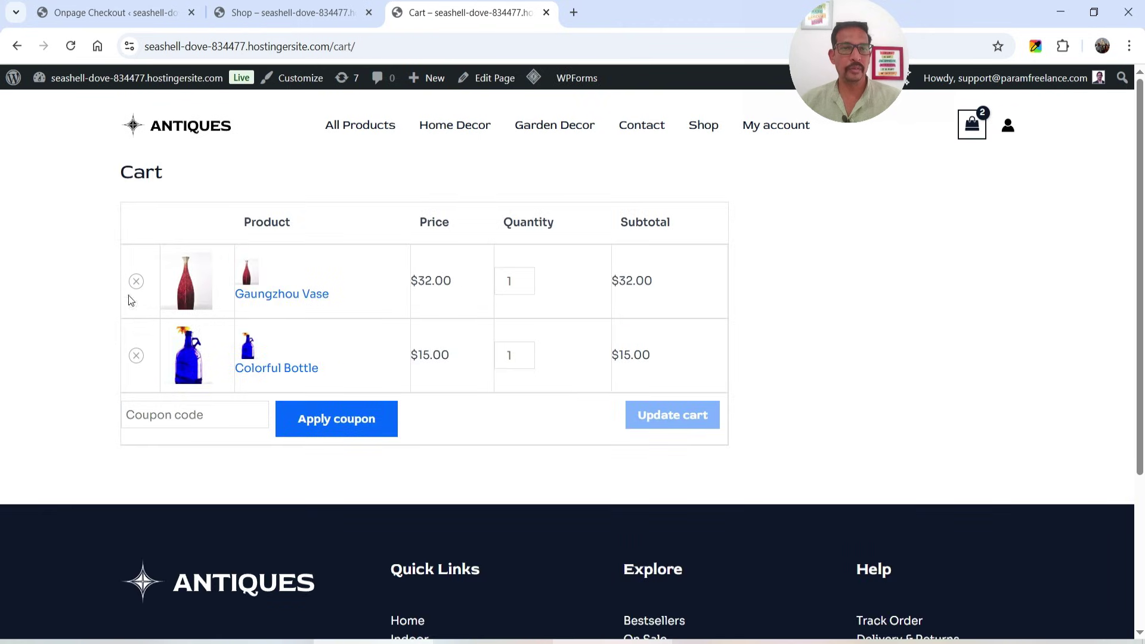
pyautogui.click(132, 276)
pyautogui.click(133, 282)
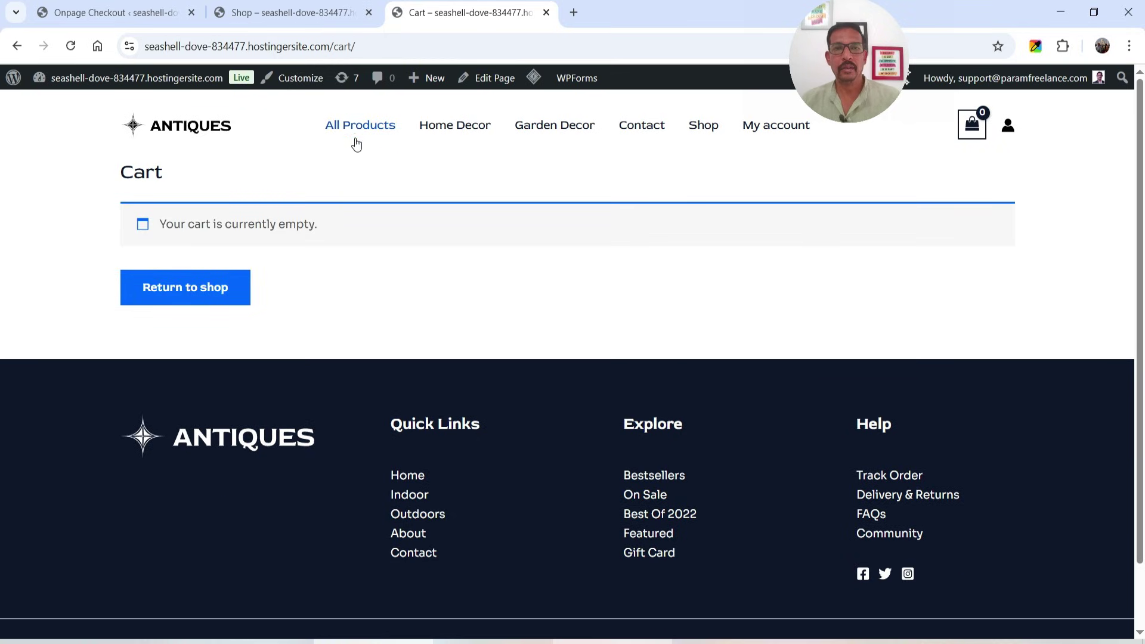
# Open Colorful Bottle's full product page from its Home Decor quick view.
pyautogui.click(447, 125)
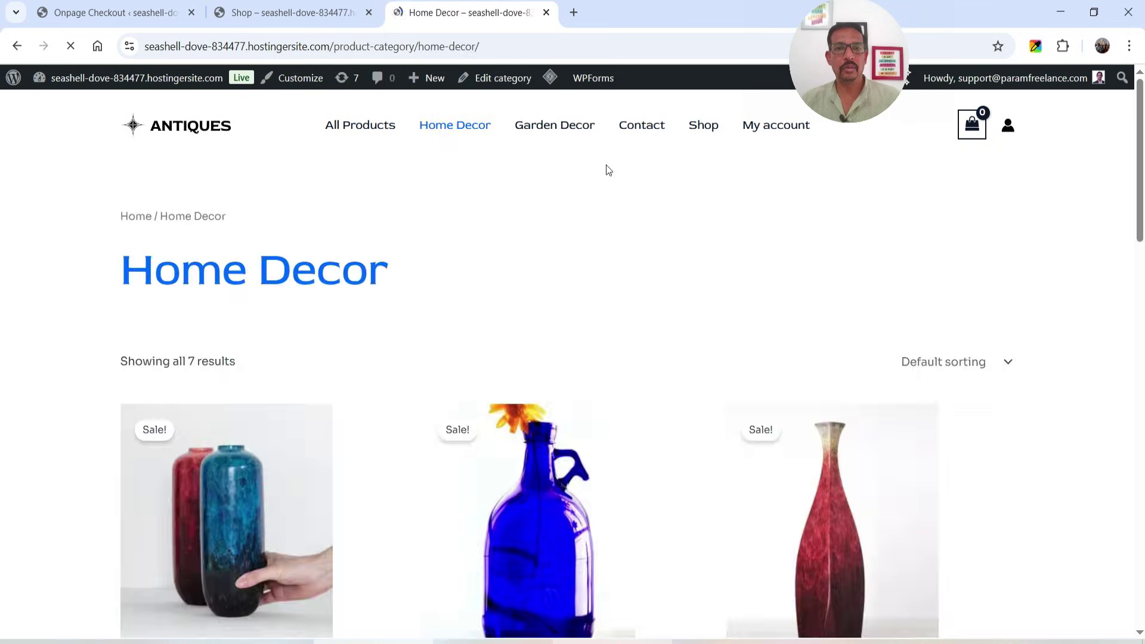
pyautogui.scroll(-4, 528, 272)
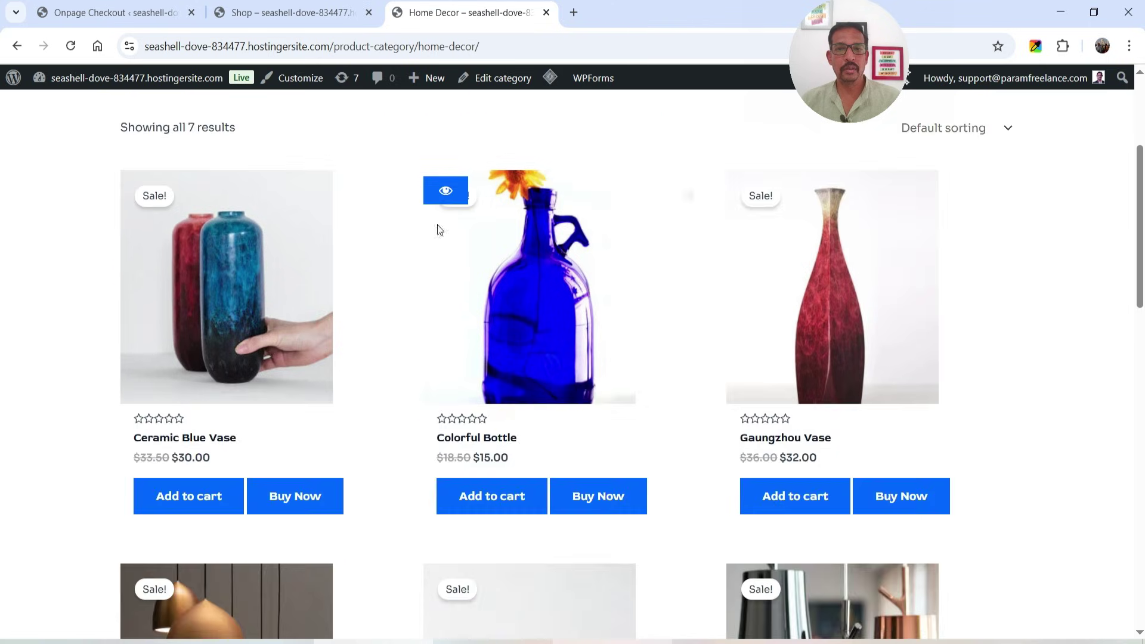
pyautogui.click(445, 190)
pyautogui.click(620, 381)
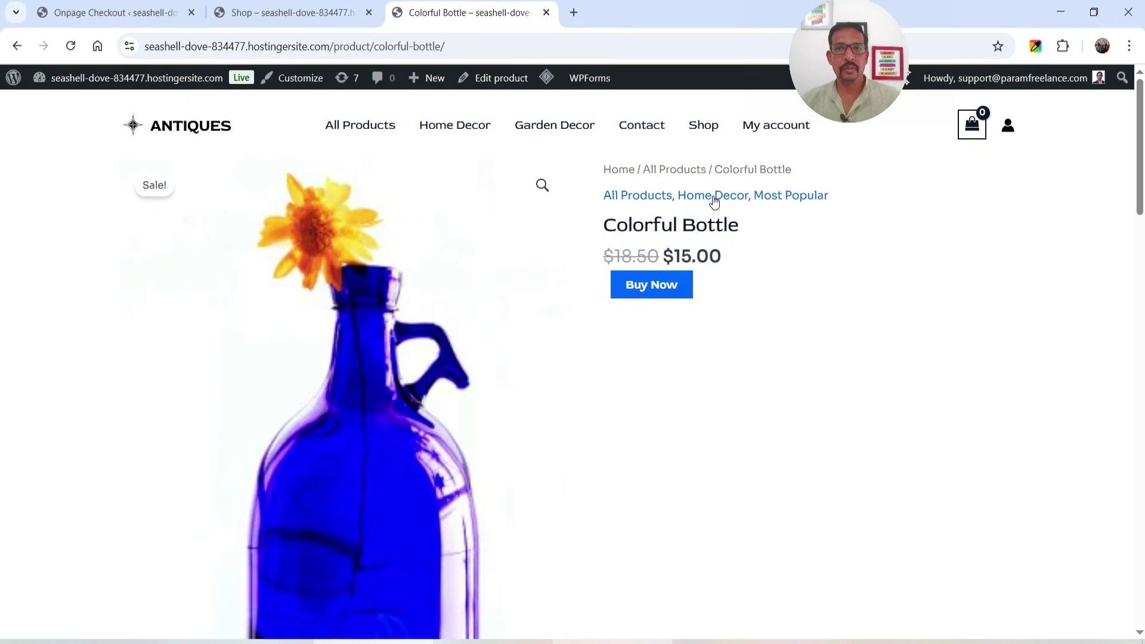
pyautogui.click(111, 13)
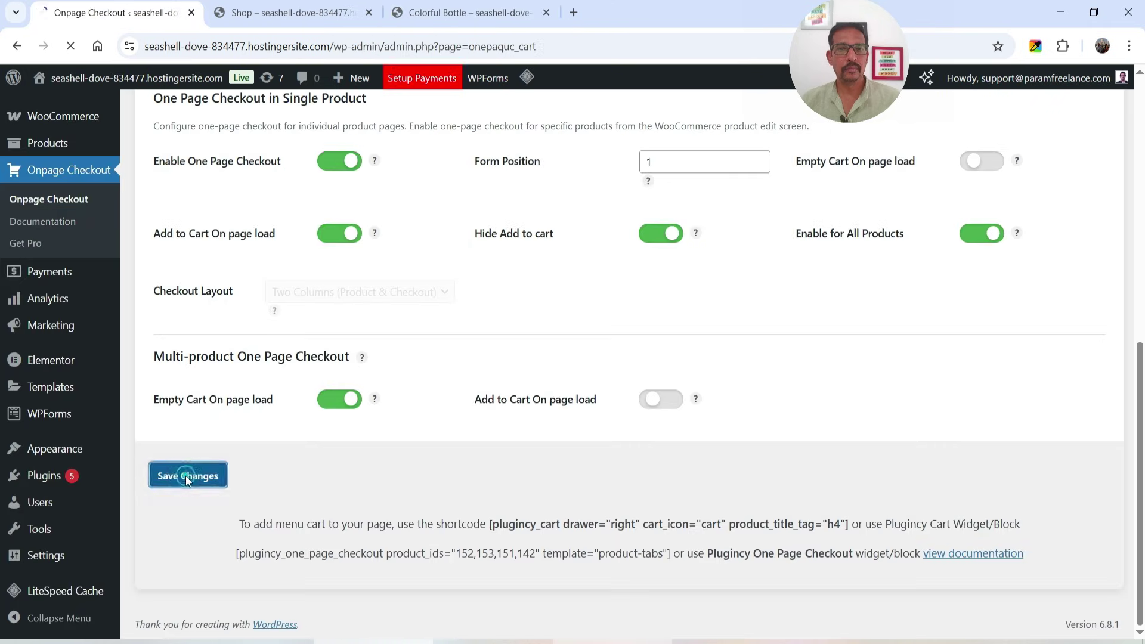
# Save the Add to Cart On page load setting and reload the Colorful Bottle page.
pyautogui.click(185, 476)
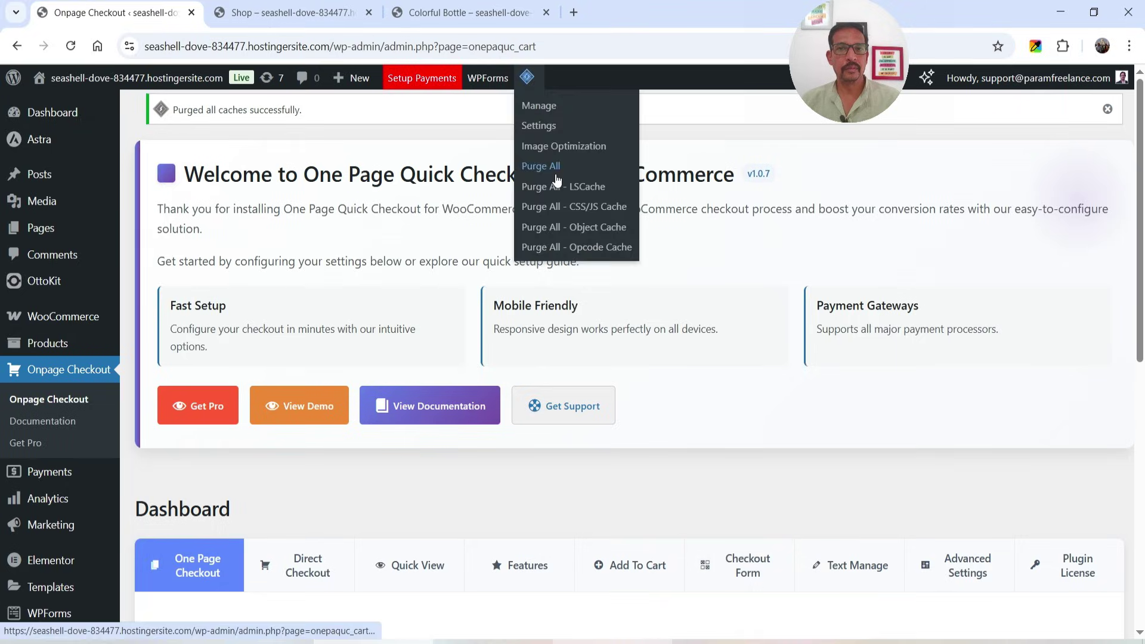
pyautogui.hotkey('ctrl', '3')
pyautogui.hotkey('ctrl', 'r')
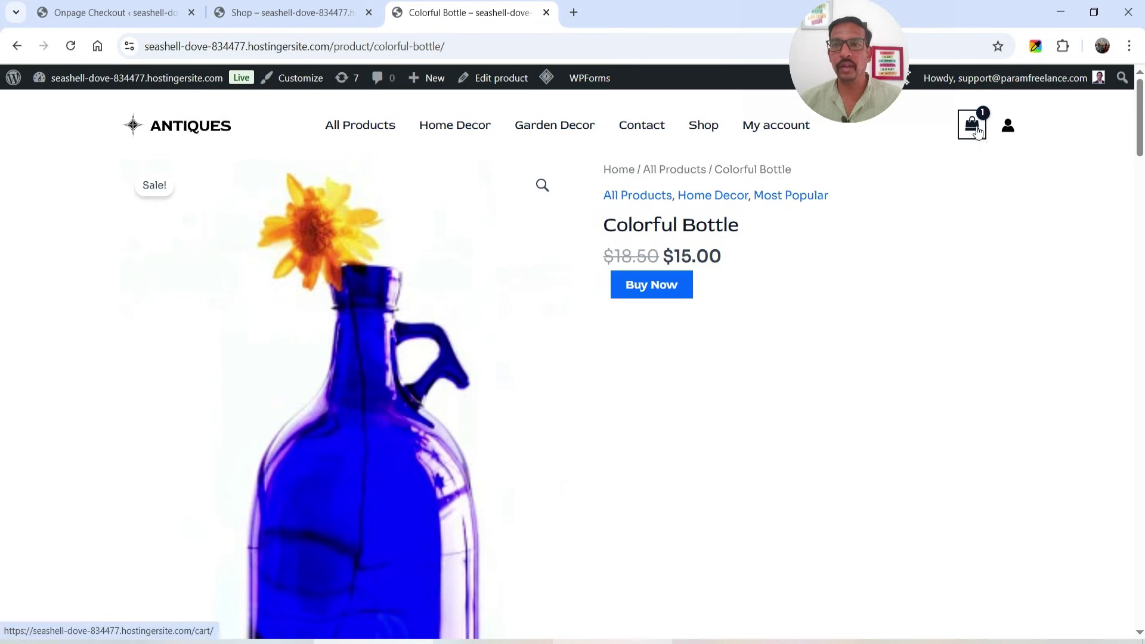
# Check the saved settings, then scroll through the one-page checkout form under Colorful Bottle.
pyautogui.click(81, 16)
pyautogui.scroll(-5, 389, 450)
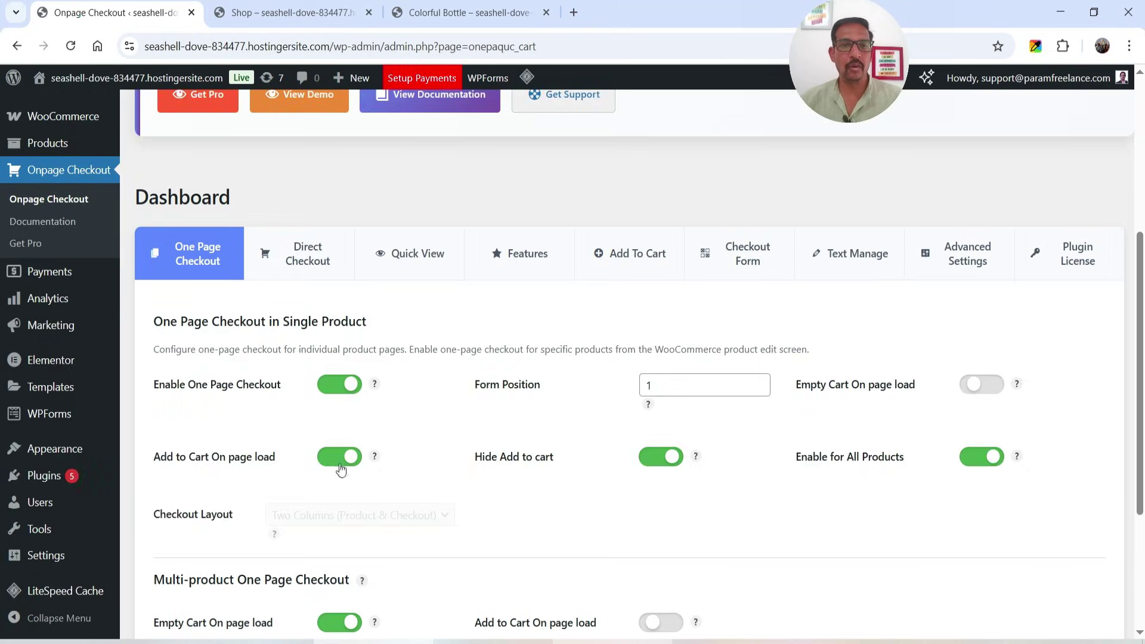
pyautogui.click(453, 13)
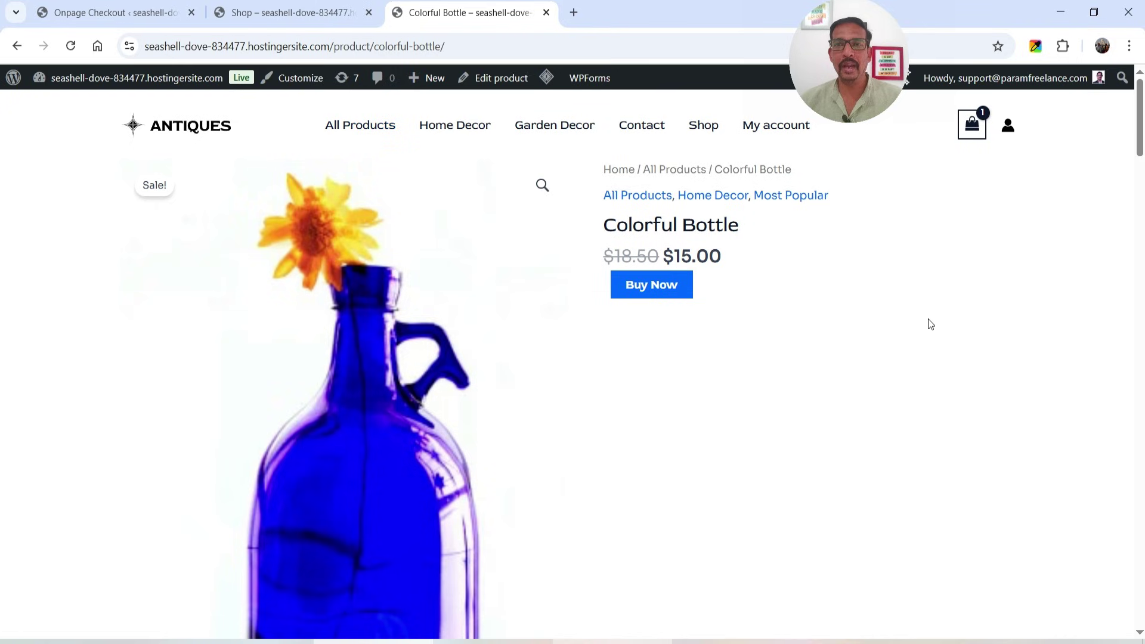
pyautogui.scroll(-10, 850, 310)
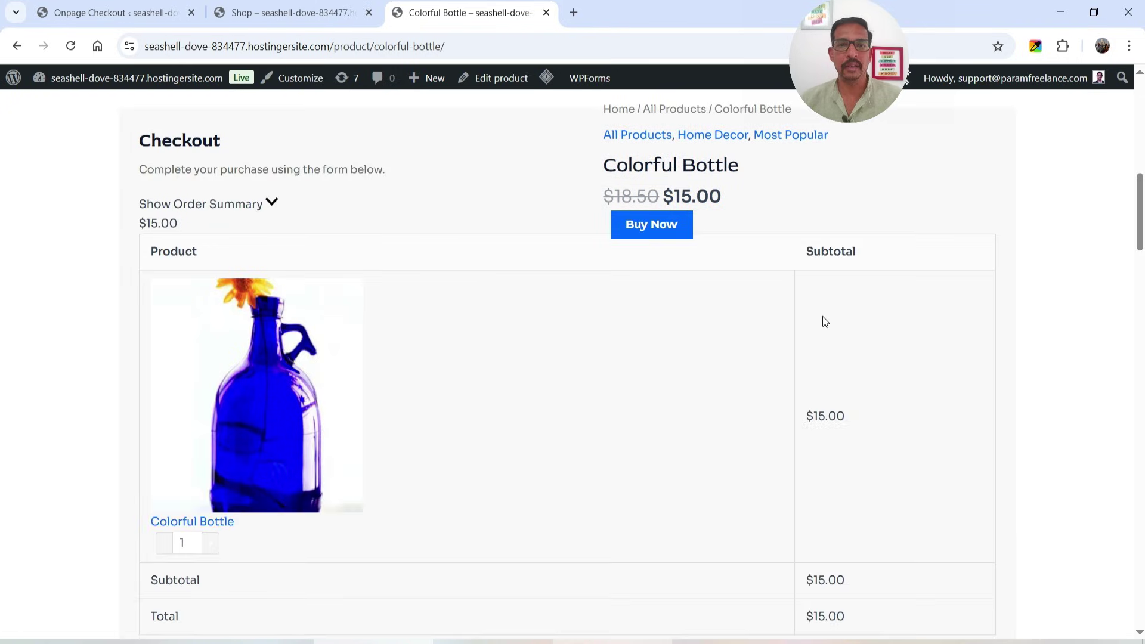
pyautogui.scroll(1, 298, 297)
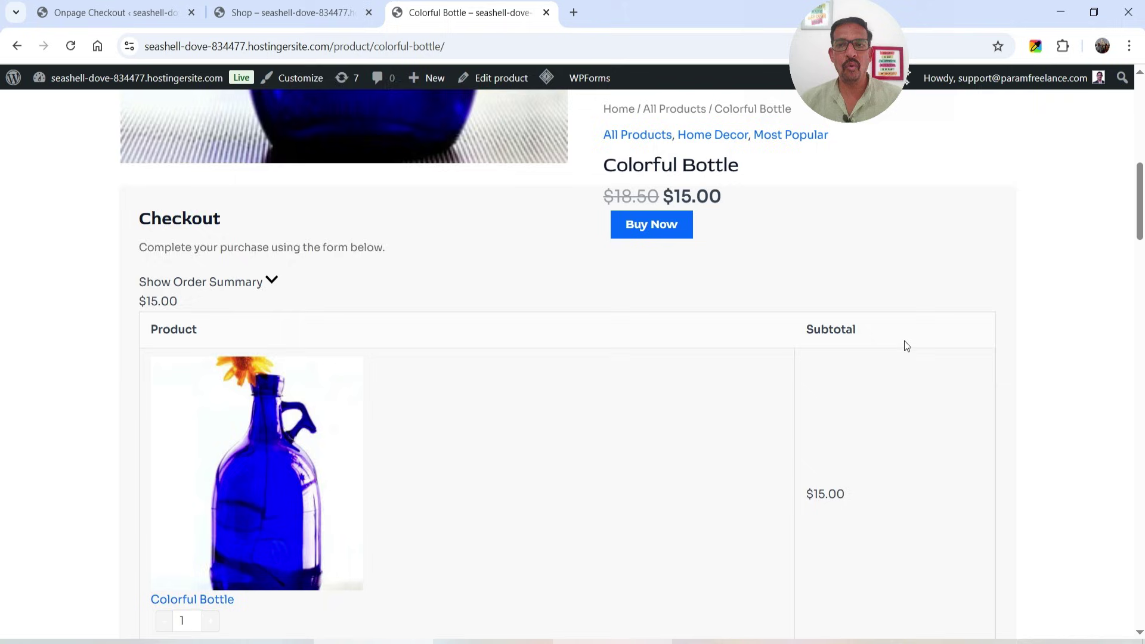
pyautogui.scroll(-4, 761, 300)
pyautogui.scroll(-15, 816, 289)
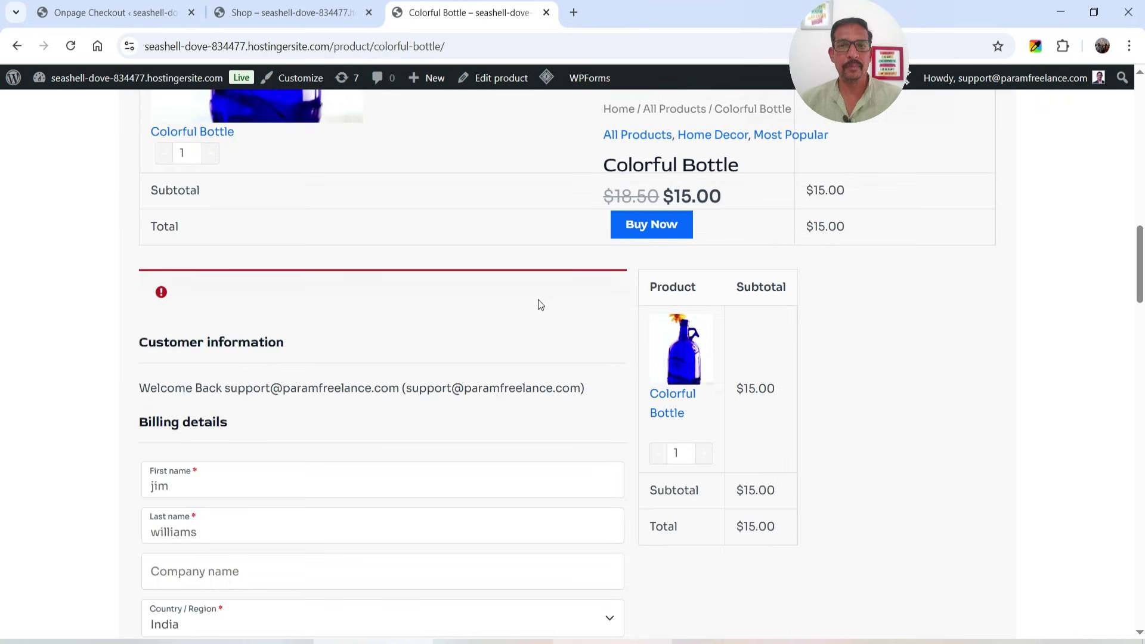
pyautogui.scroll(-10, 702, 353)
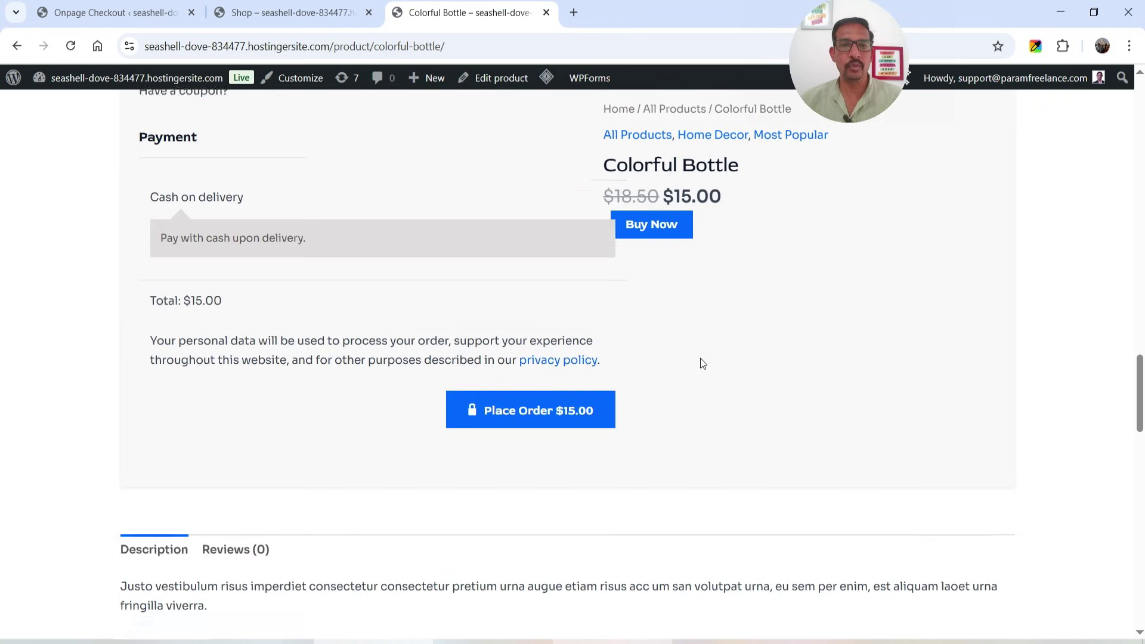
pyautogui.scroll(18, 700, 358)
pyautogui.scroll(10, 672, 422)
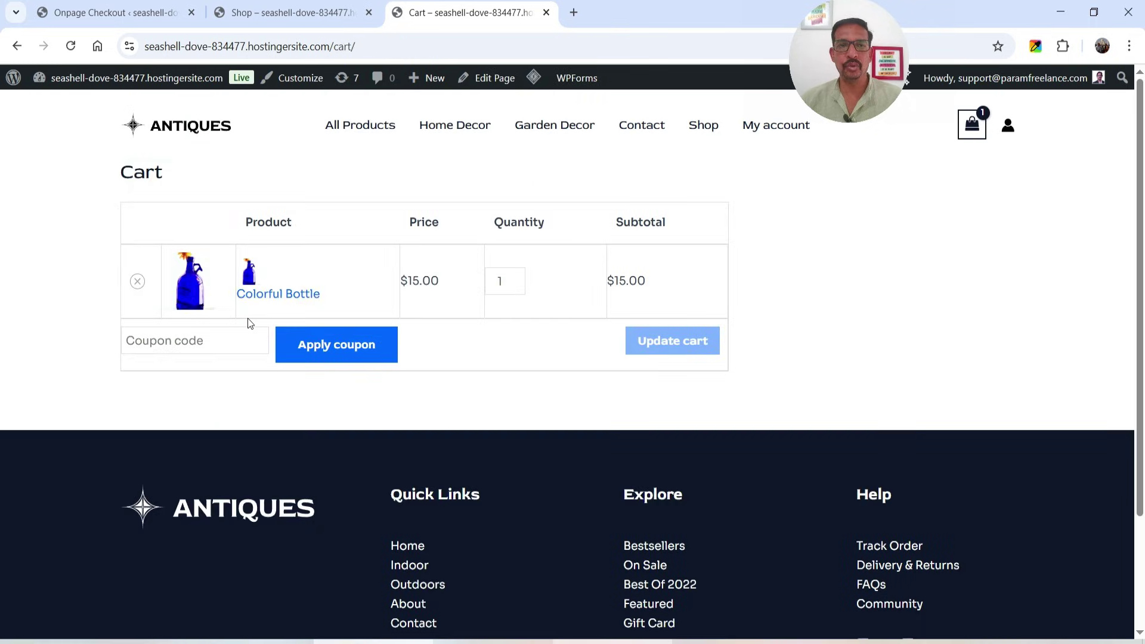
# Turn on Empty Cart On page load for single products and save.
pyautogui.hotkey('ctrl', '1')
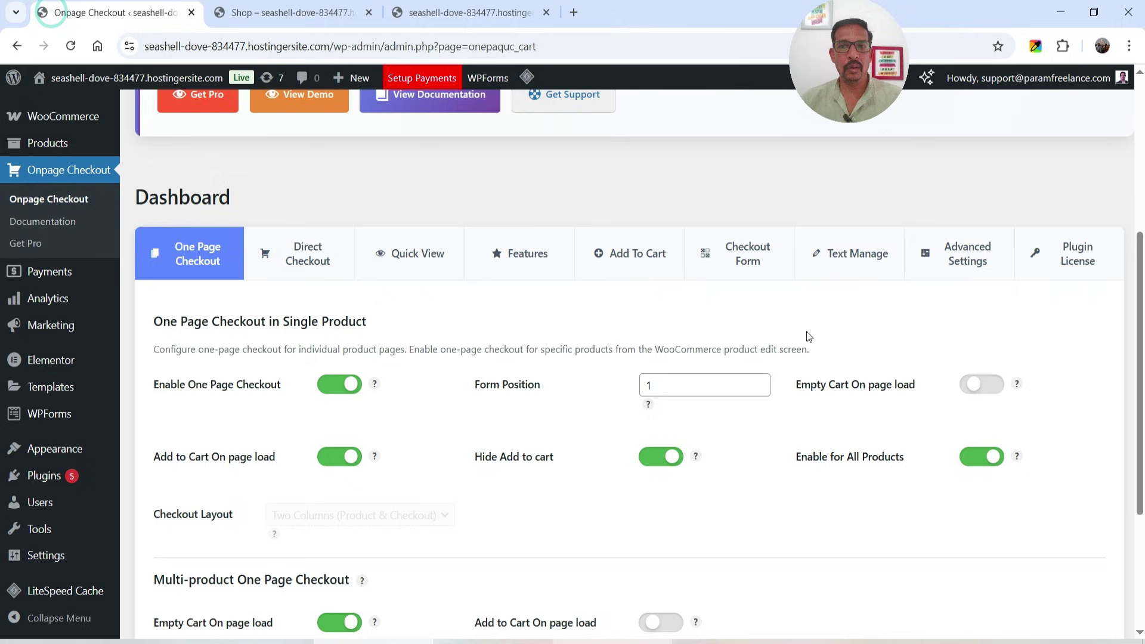
pyautogui.click(987, 389)
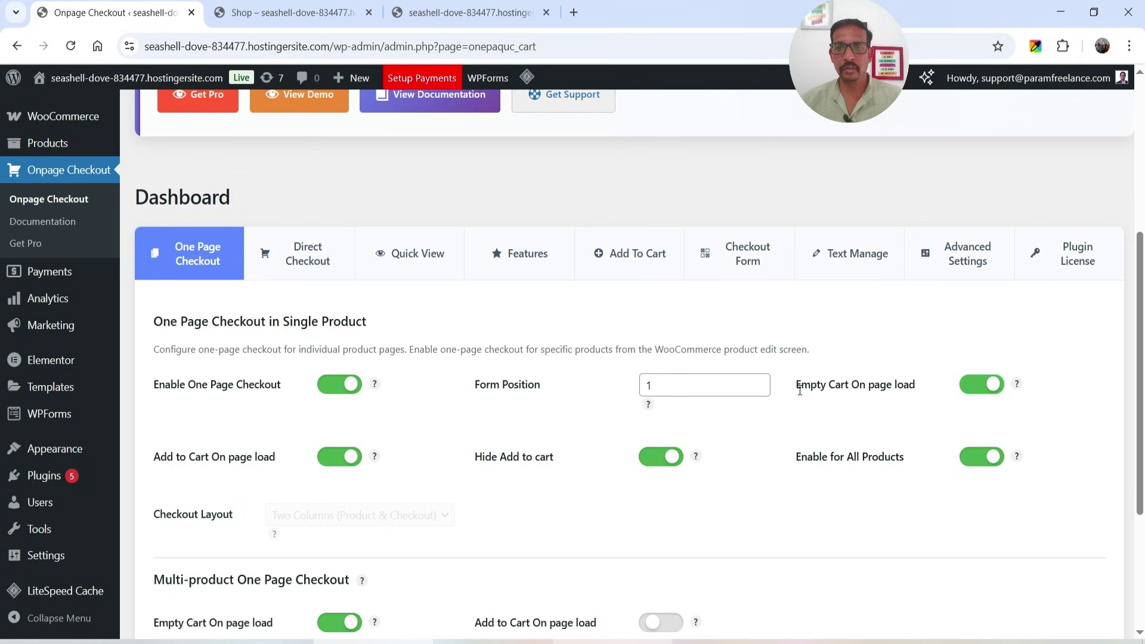
pyautogui.scroll(-4, 1017, 357)
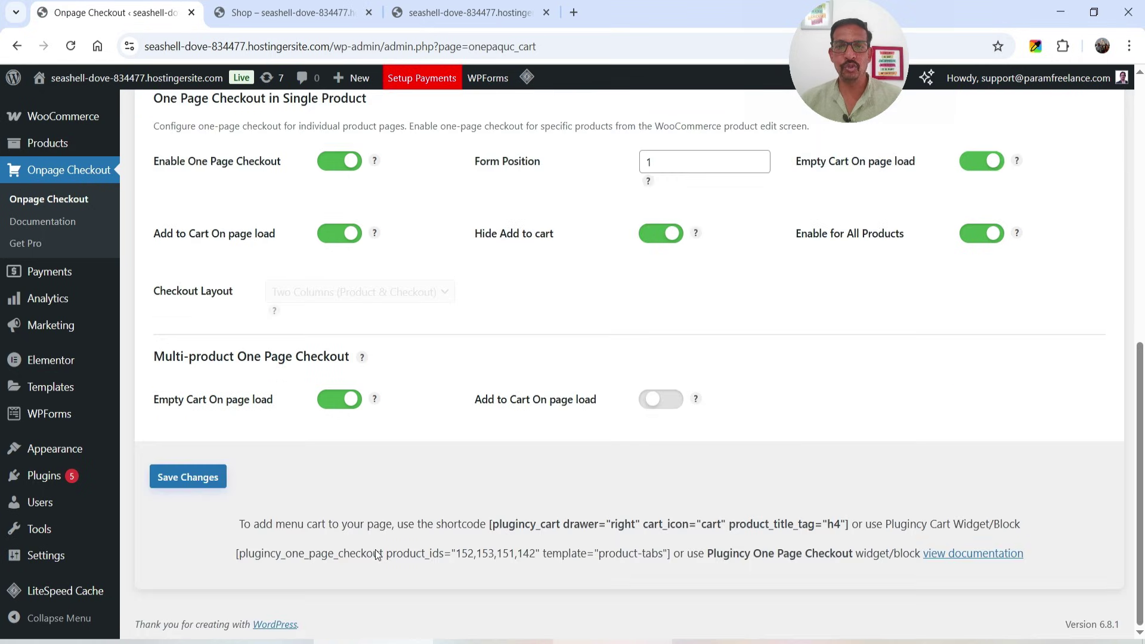
pyautogui.click(194, 475)
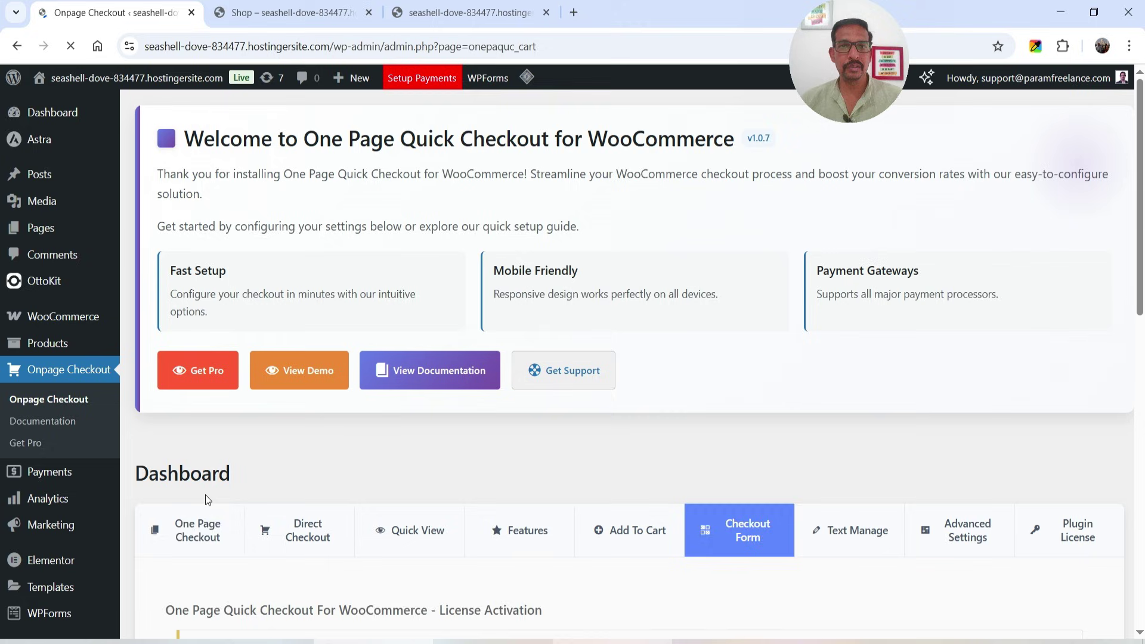
# Purge all site caches from the LiteSpeed Cache admin-bar menu.
pyautogui.moveTo(528, 78)
pyautogui.click(544, 169)
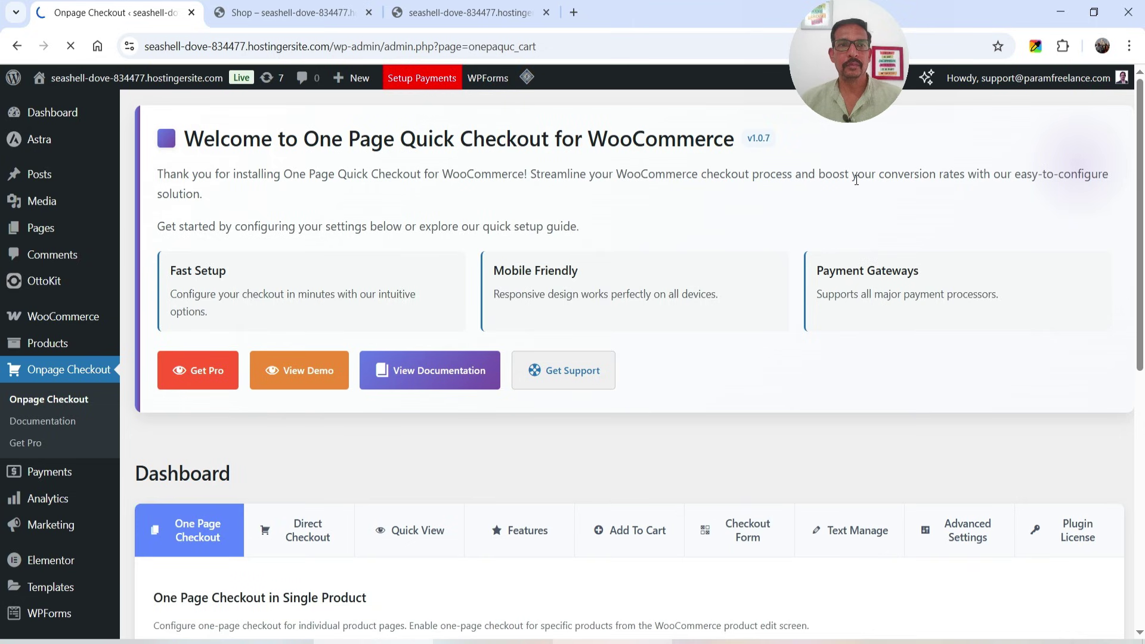
pyautogui.click(462, 13)
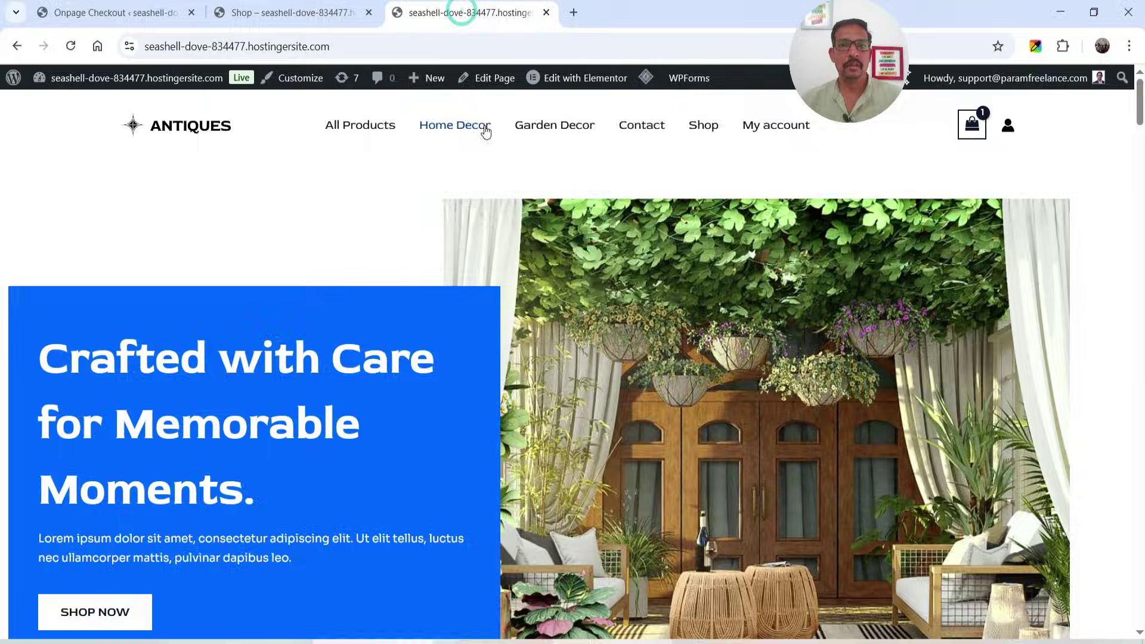
# Open the full Wooden Vases product page from its quick view.
pyautogui.scroll(-3, 822, 290)
pyautogui.scroll(-15, 822, 290)
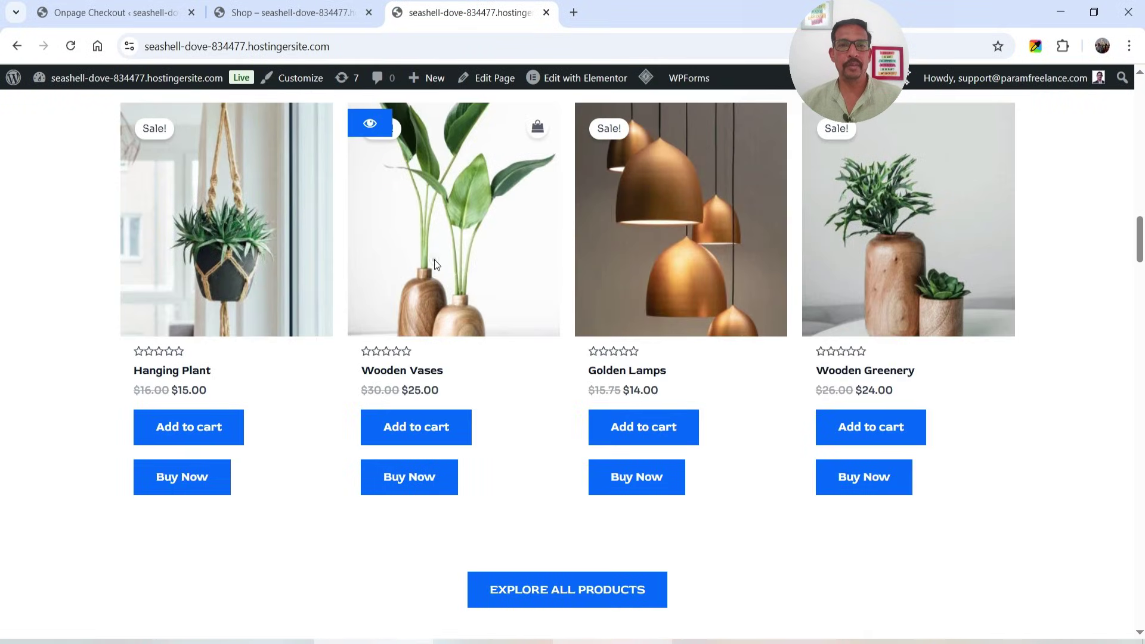
pyautogui.click(370, 124)
pyautogui.click(604, 383)
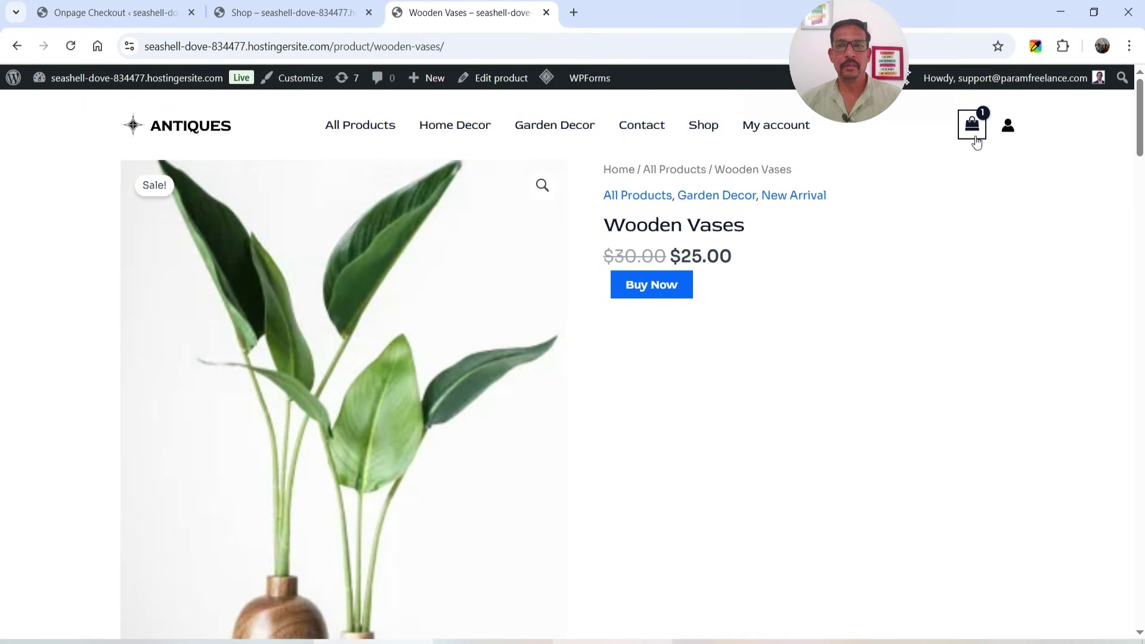
# Purge all site caches and reopen the Wooden Vases product page.
pyautogui.moveTo(546, 78)
pyautogui.click(572, 143)
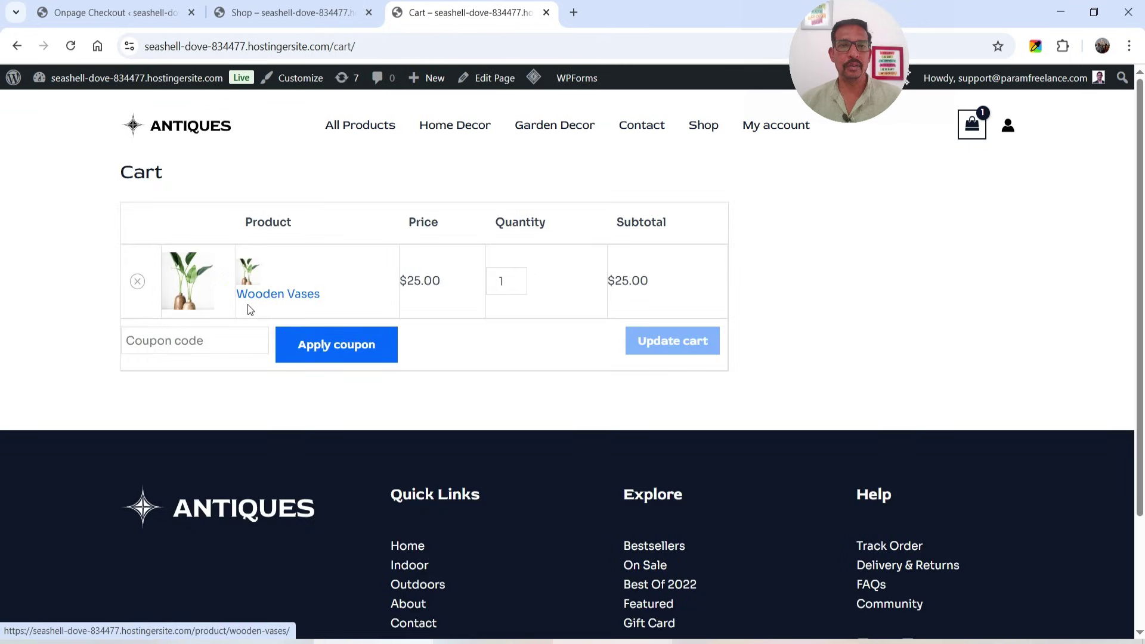
pyautogui.click(258, 266)
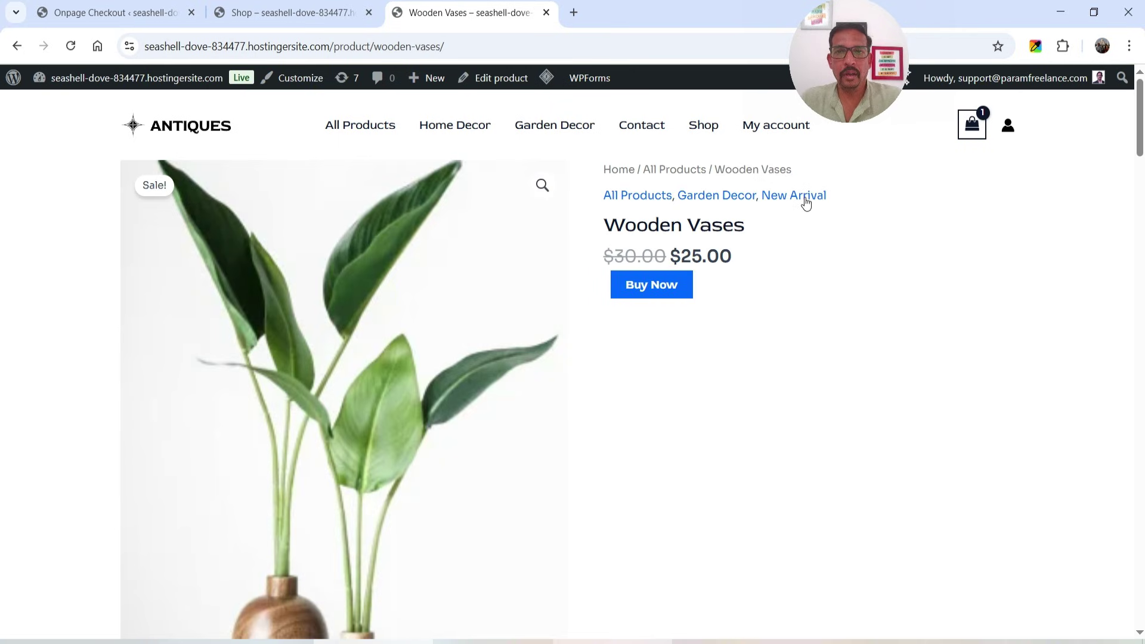
# Open Hanging Plant's full page from its quick view, leaving only Hanging Plant in the cart.
pyautogui.scroll(-15, 740, 250)
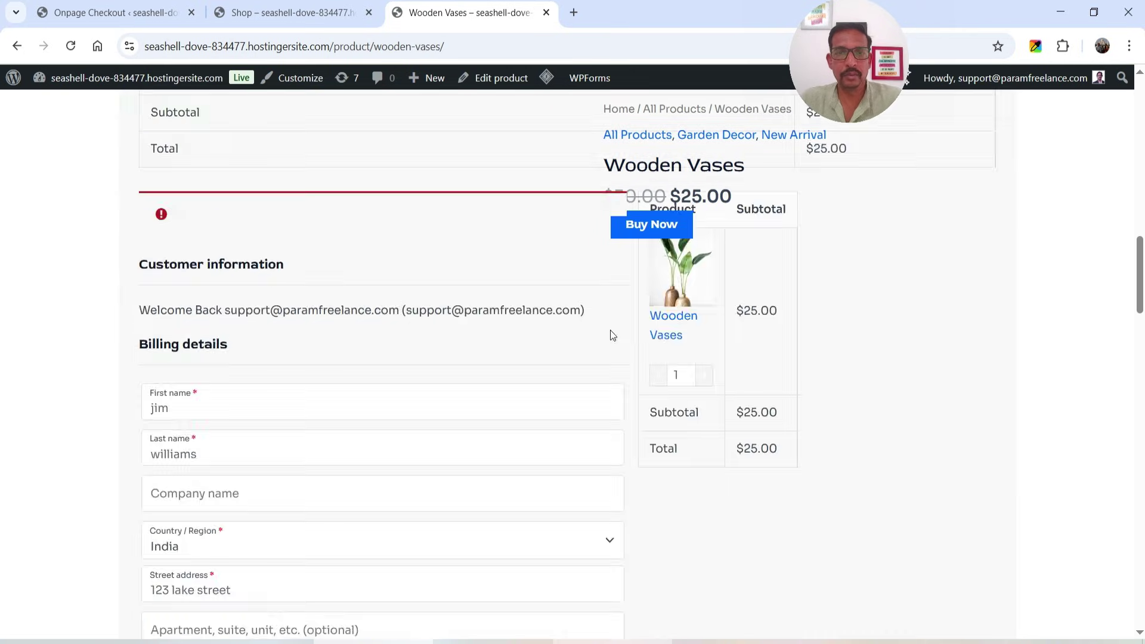
pyautogui.click(599, 152)
pyautogui.click(632, 383)
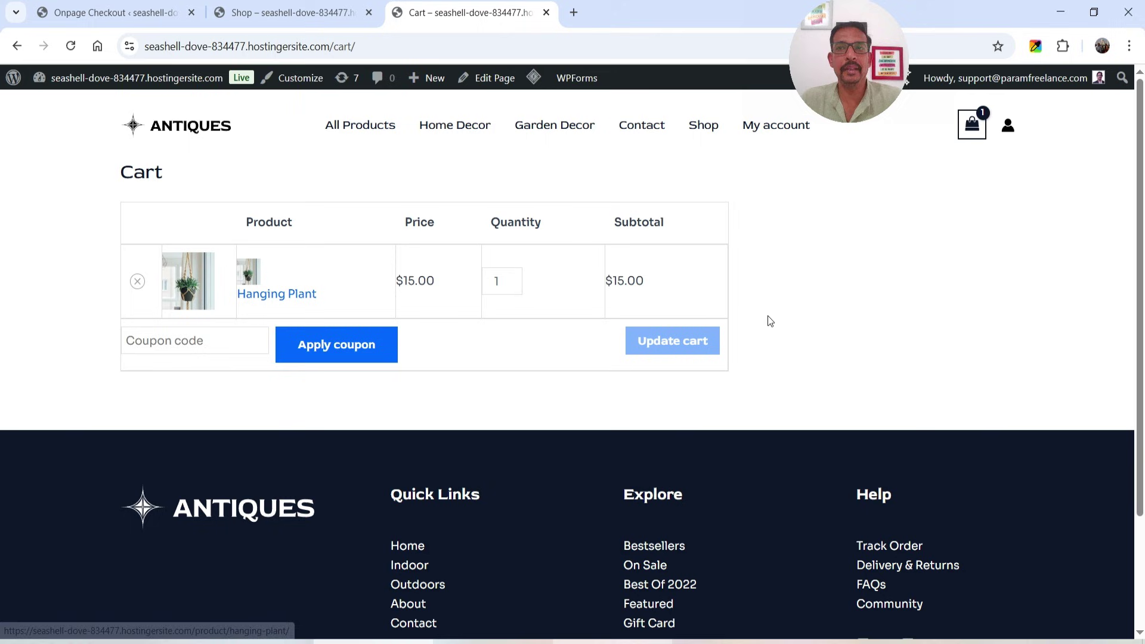
pyautogui.click(113, 13)
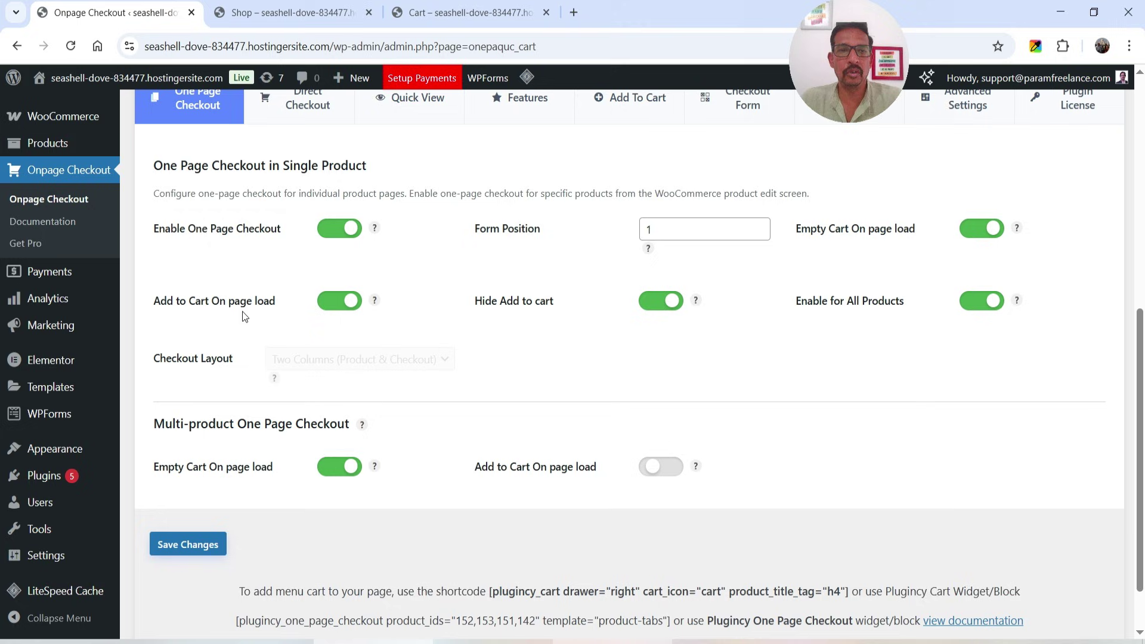
# Look over the Direct Checkout settings, then go to Plugins > Add Plugin.
pyautogui.scroll(3, 580, 353)
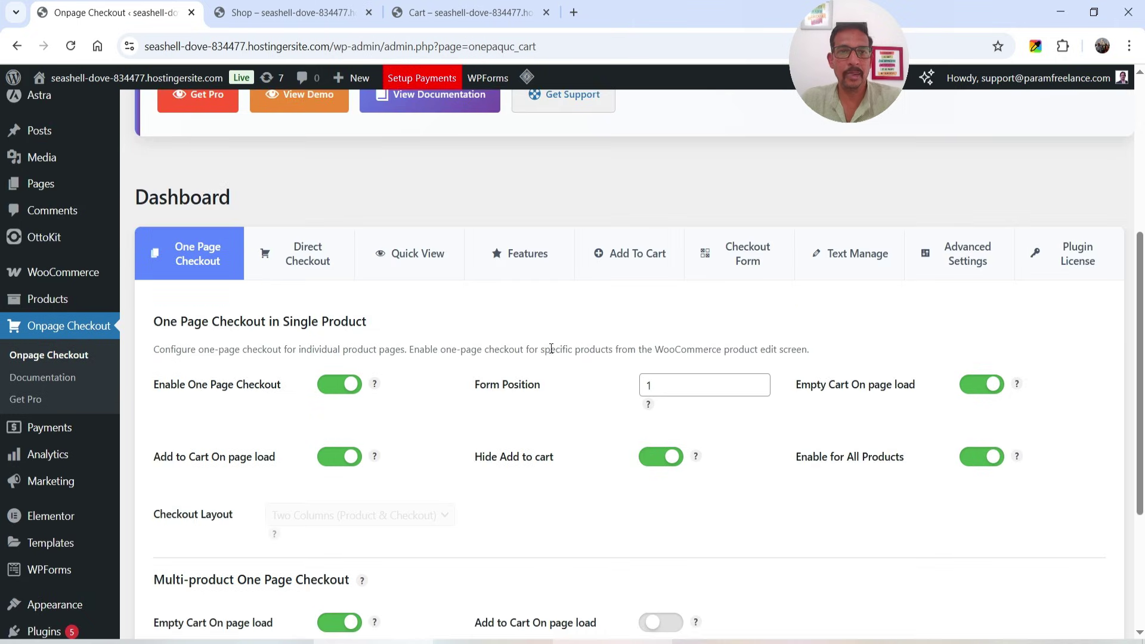
pyautogui.click(305, 258)
pyautogui.scroll(-5, 602, 360)
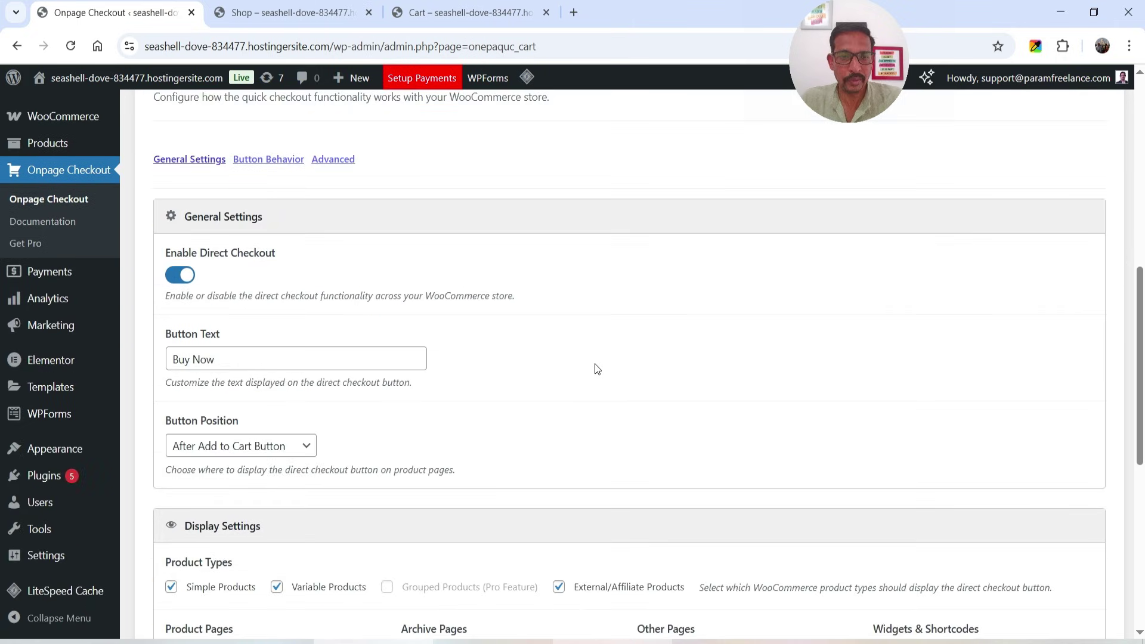
pyautogui.scroll(-4, 596, 369)
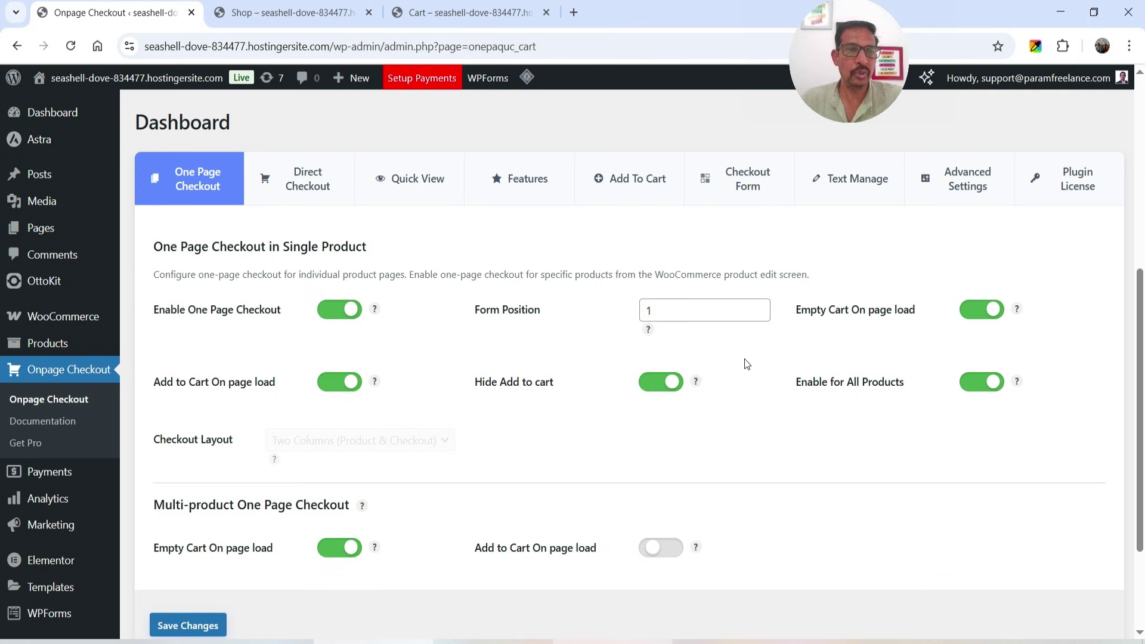
pyautogui.scroll(-3, 744, 364)
pyautogui.moveTo(71, 490)
pyautogui.click(146, 500)
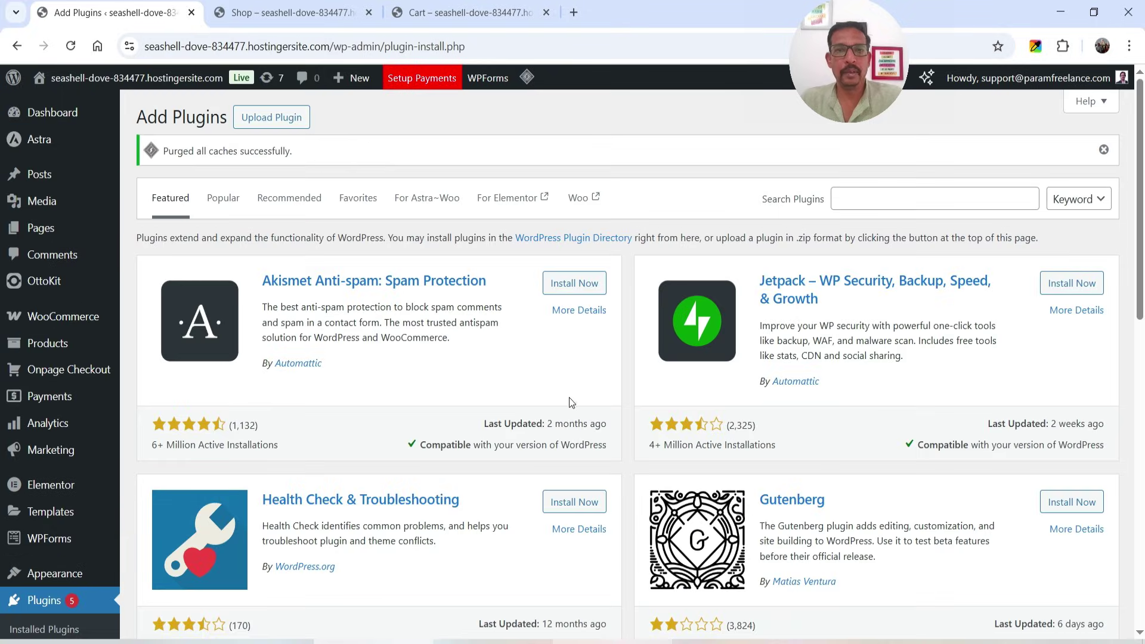
# Upload and install the one-page-quick-checkout-for-woocommerce-pro zip.
pyautogui.click(288, 118)
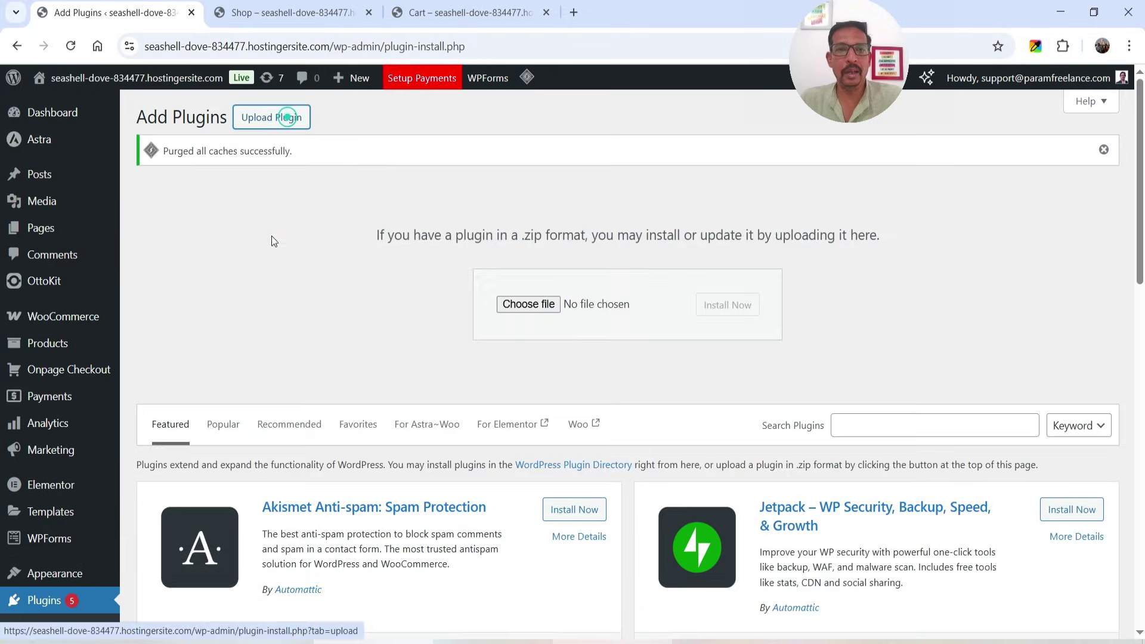
pyautogui.click(523, 306)
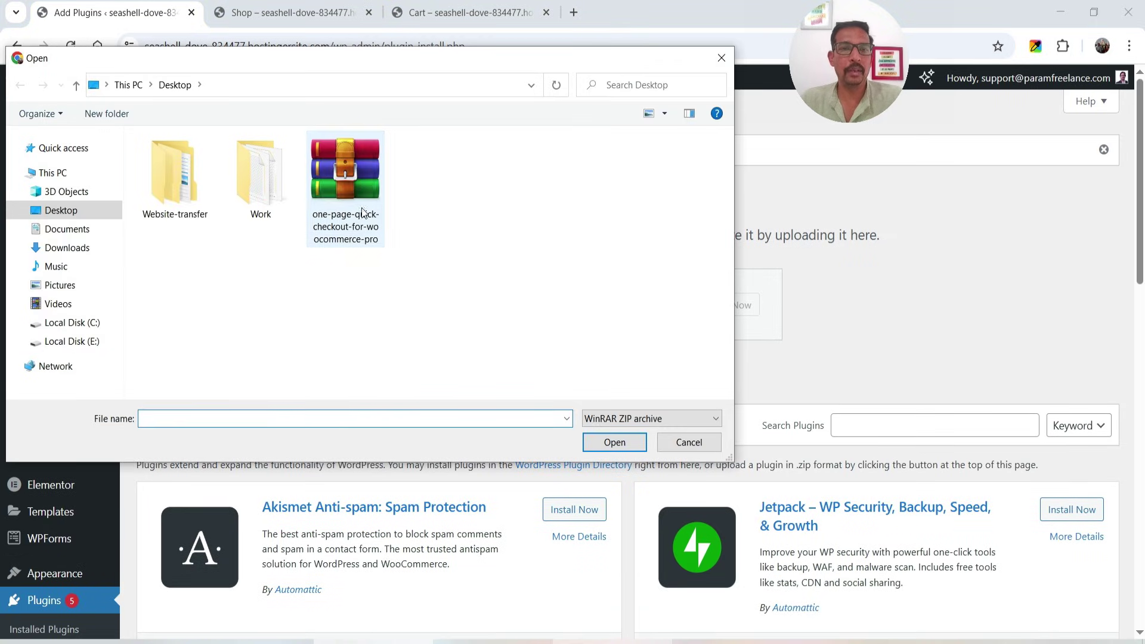
pyautogui.doubleClick(341, 182)
pyautogui.click(753, 303)
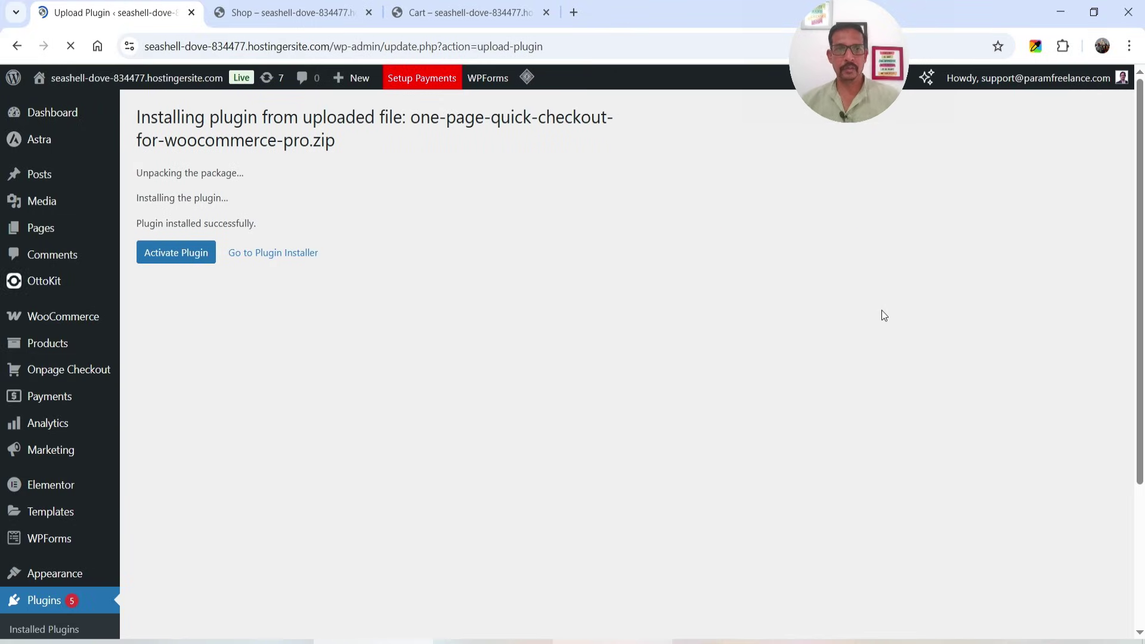
# Activate the Pro plugin and open its Settings.
pyautogui.click(179, 253)
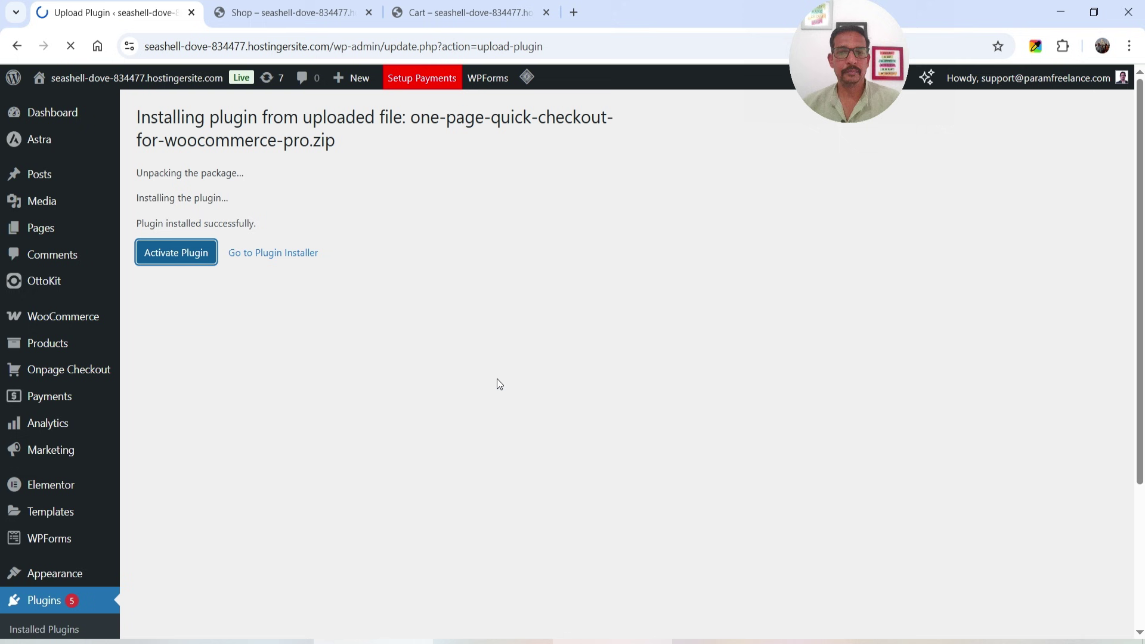
pyautogui.scroll(-5, 535, 340)
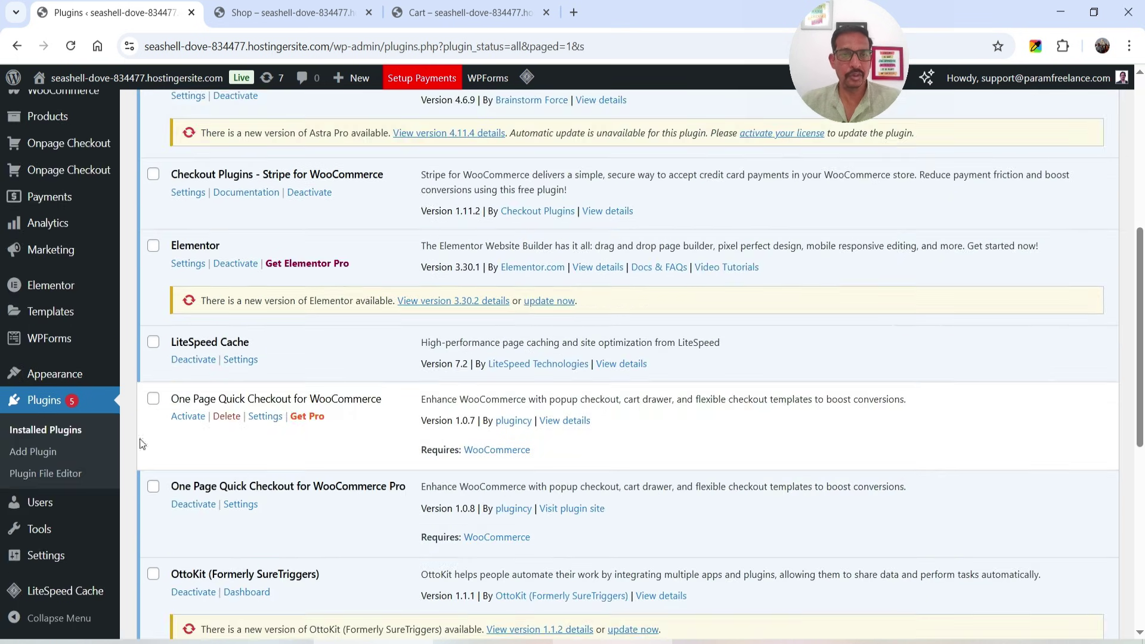
pyautogui.click(244, 504)
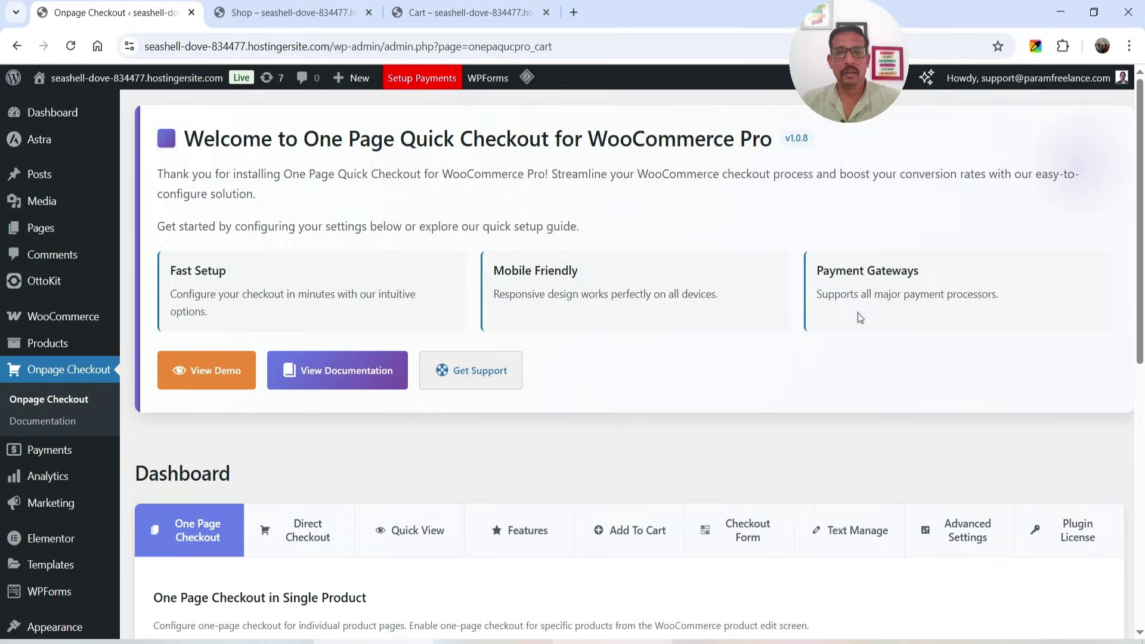
# View the Plugin License tab, then keep Checkout Layout at Two Columns under One Page Checkout.
pyautogui.scroll(-4, 919, 340)
pyautogui.click(1083, 305)
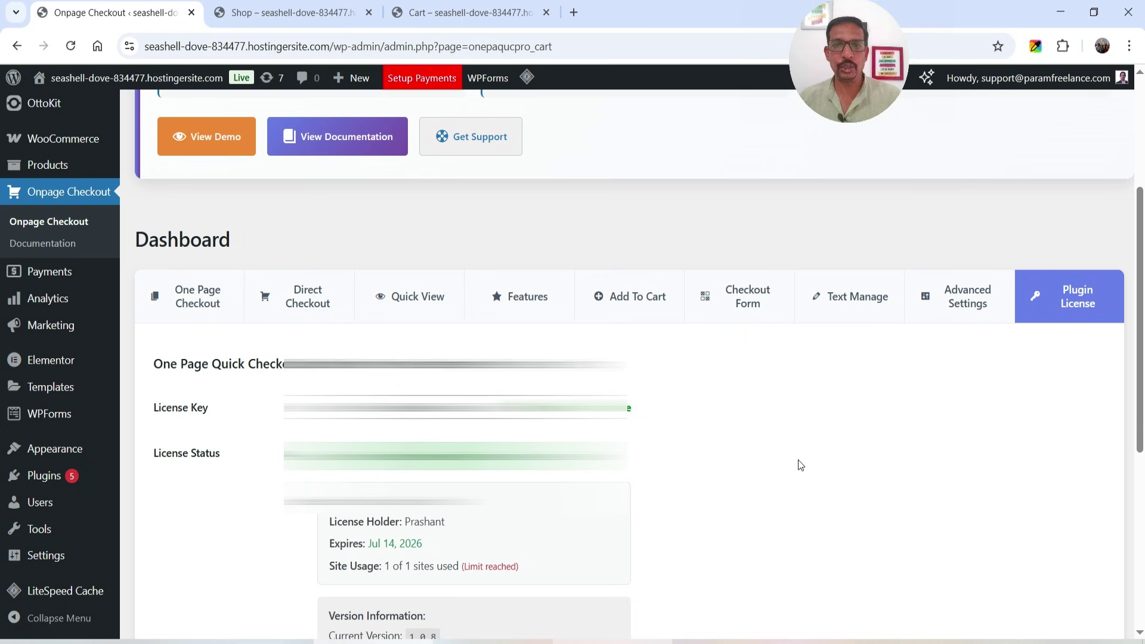
pyautogui.click(200, 304)
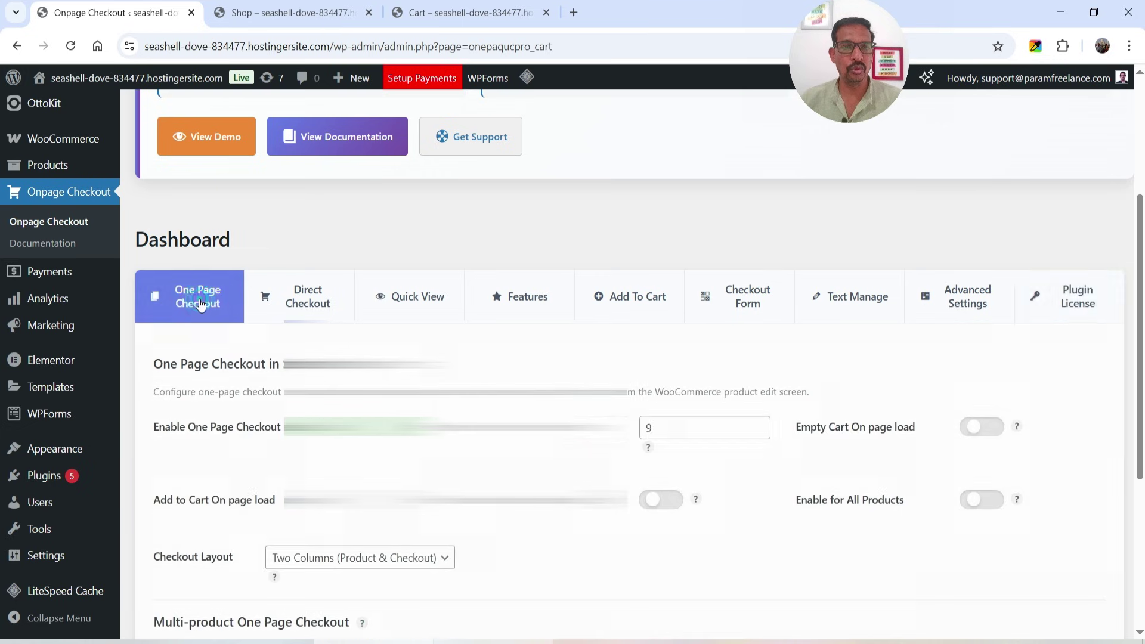
pyautogui.scroll(-4, 493, 314)
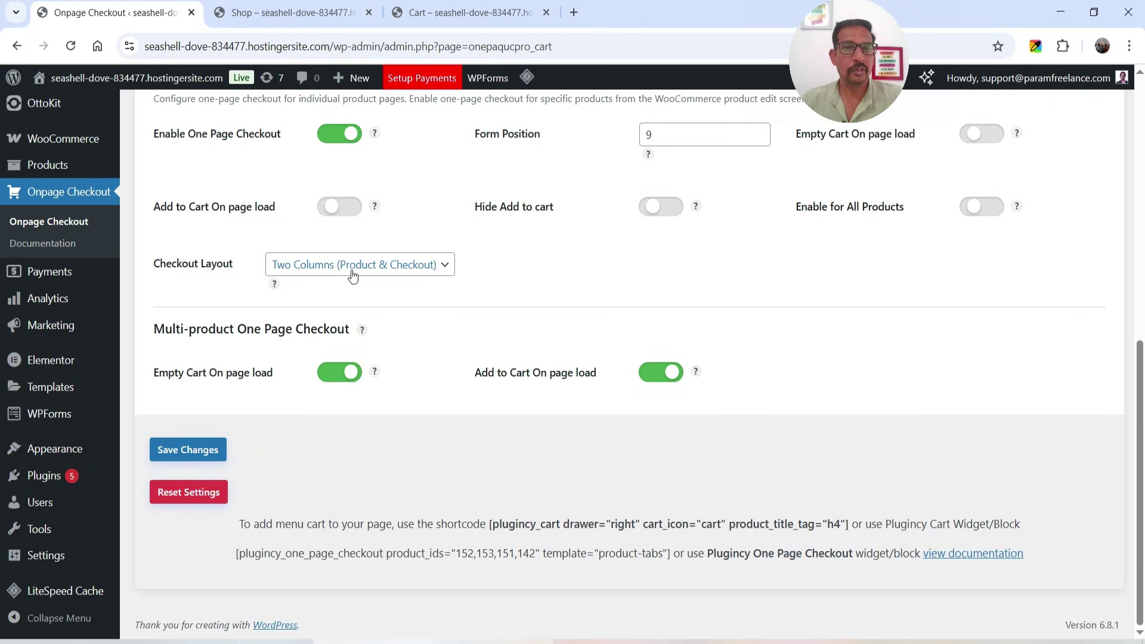
pyautogui.click(408, 270)
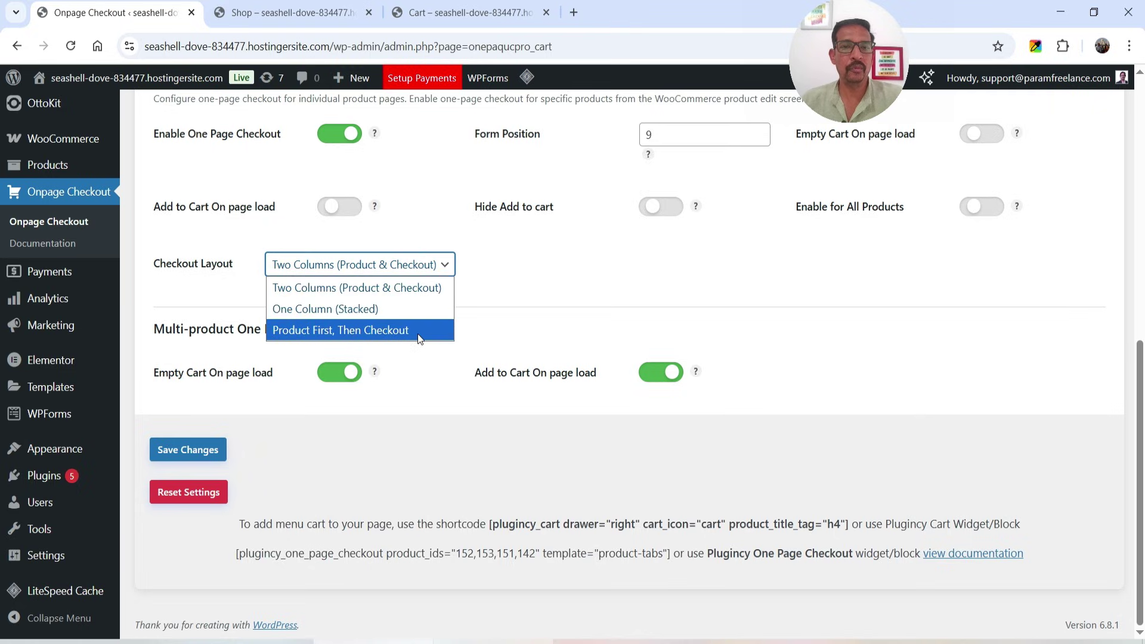
pyautogui.click(400, 287)
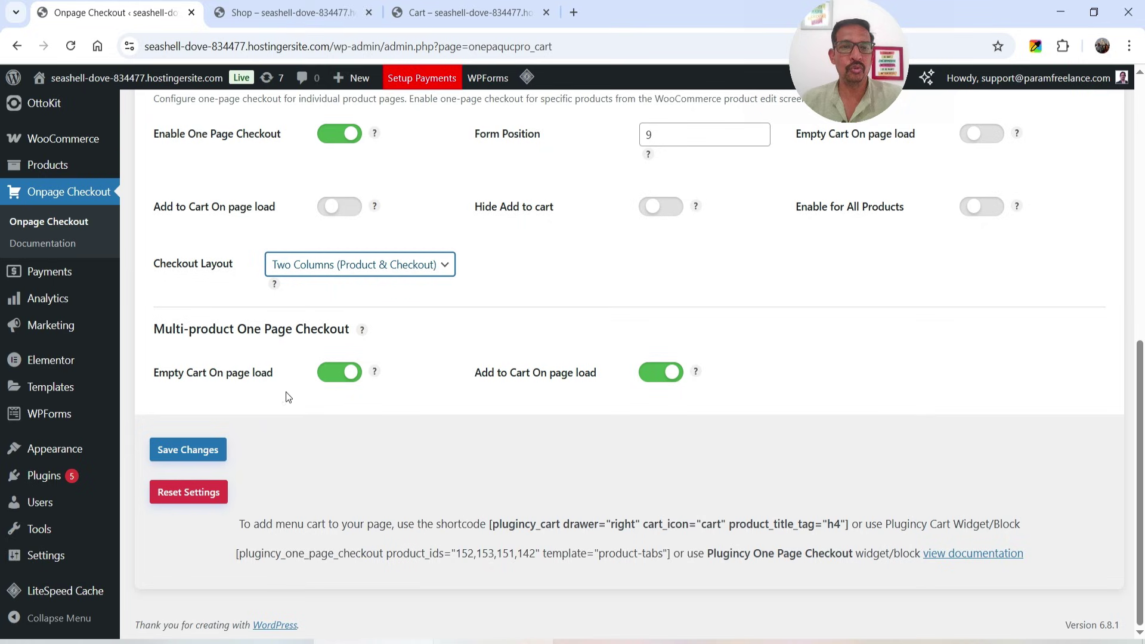
# Close the Cart browser tab and return to the plugin settings.
pyautogui.click(465, 12)
pyautogui.hotkey('ctrl', 'w')
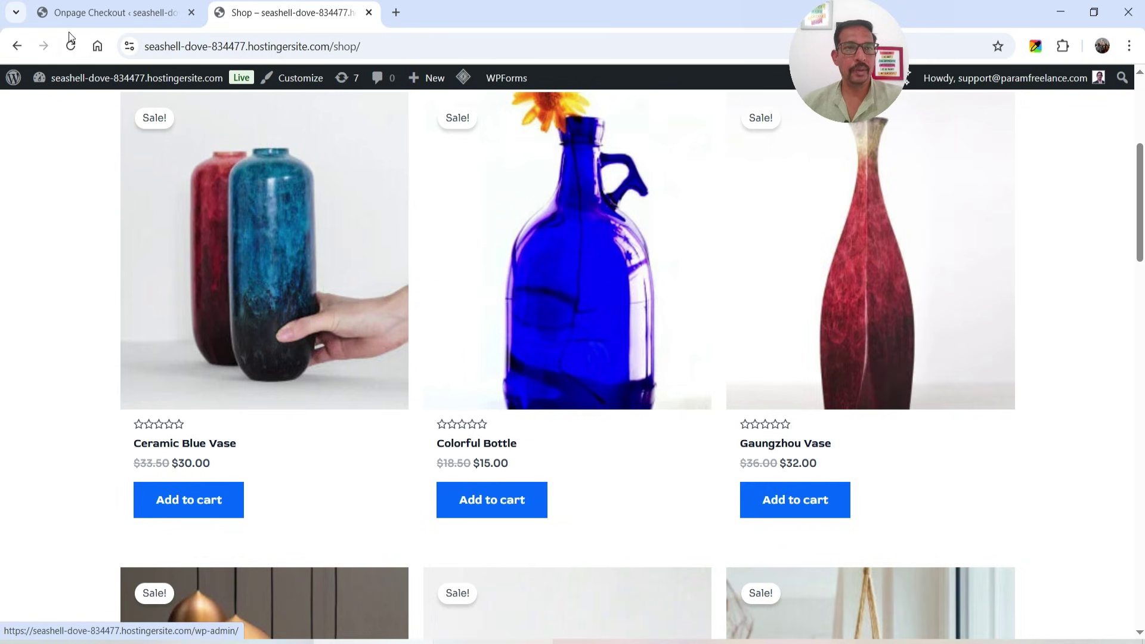
pyautogui.click(70, 13)
pyautogui.scroll(3, 459, 269)
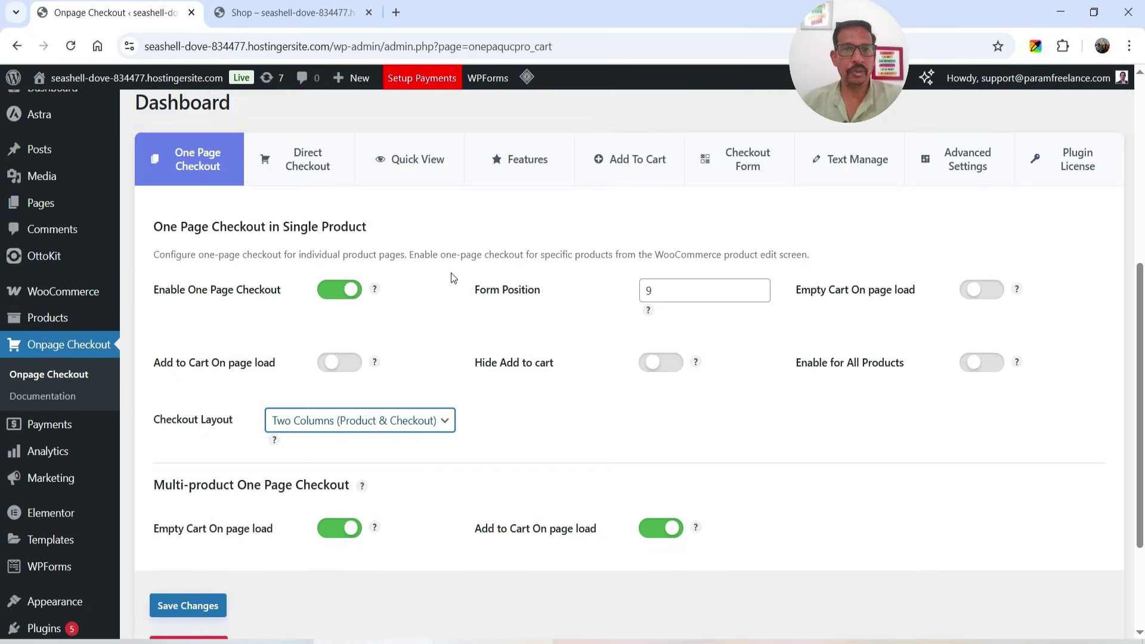
# Enable Direct Checkout for simple, variable, grouped and external/affiliate products.
pyautogui.click(327, 180)
pyautogui.click(179, 413)
pyautogui.scroll(-4, 425, 333)
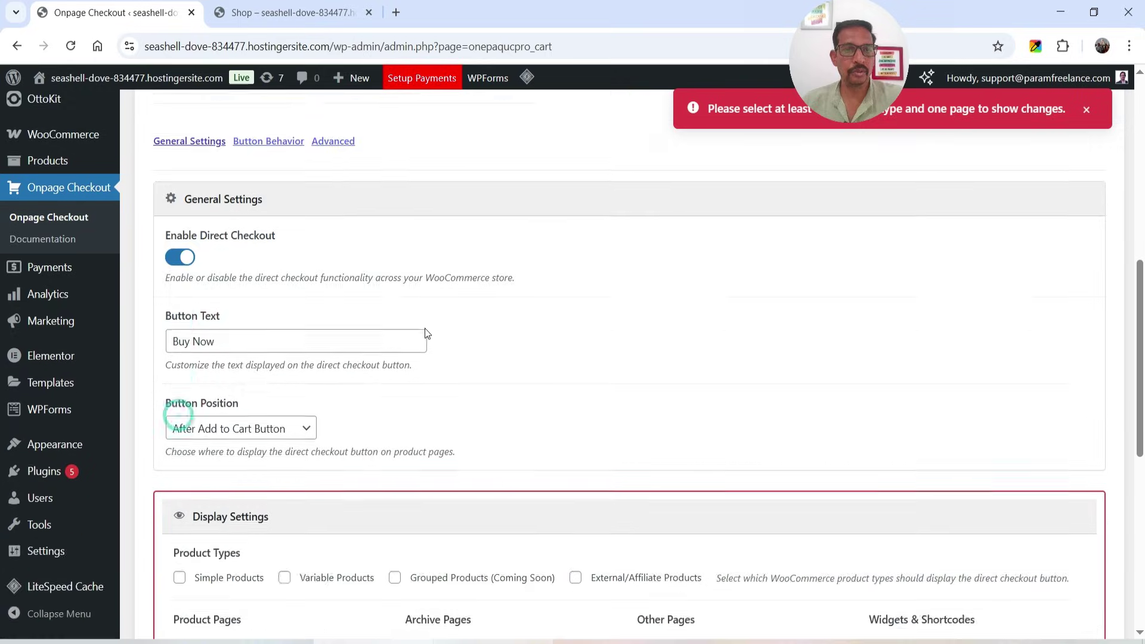
pyautogui.scroll(-4, 424, 332)
pyautogui.click(179, 345)
pyautogui.click(285, 344)
pyautogui.click(394, 344)
pyautogui.click(575, 345)
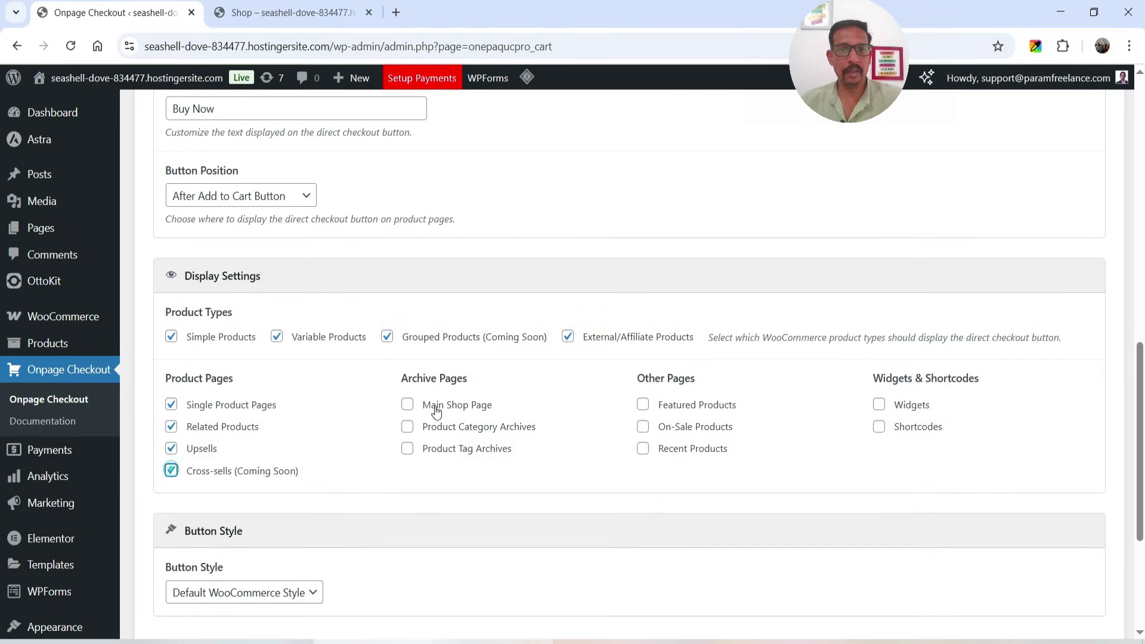
# Show Direct Checkout on shop, category, tag, featured and on-sale pages, then save.
pyautogui.click(407, 405)
pyautogui.click(407, 427)
pyautogui.click(407, 448)
pyautogui.click(643, 405)
pyautogui.click(643, 426)
pyautogui.scroll(-4, 644, 458)
pyautogui.click(179, 449)
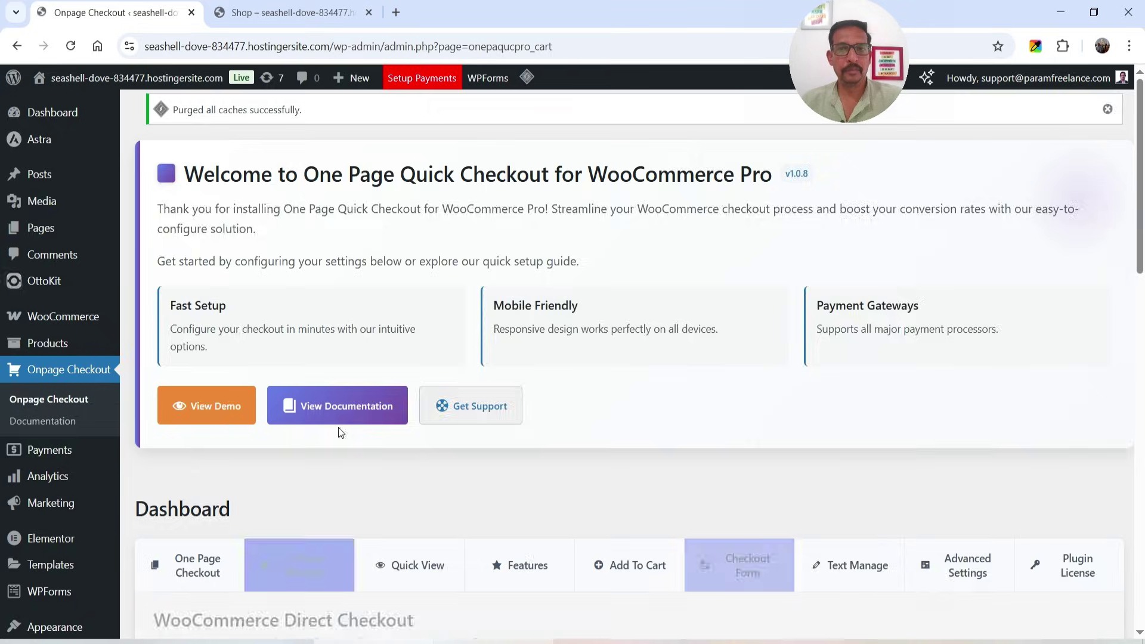
# Turn on Quick View and save the setting.
pyautogui.scroll(-5, 338, 427)
pyautogui.click(409, 254)
pyautogui.click(179, 508)
pyautogui.scroll(-8, 366, 394)
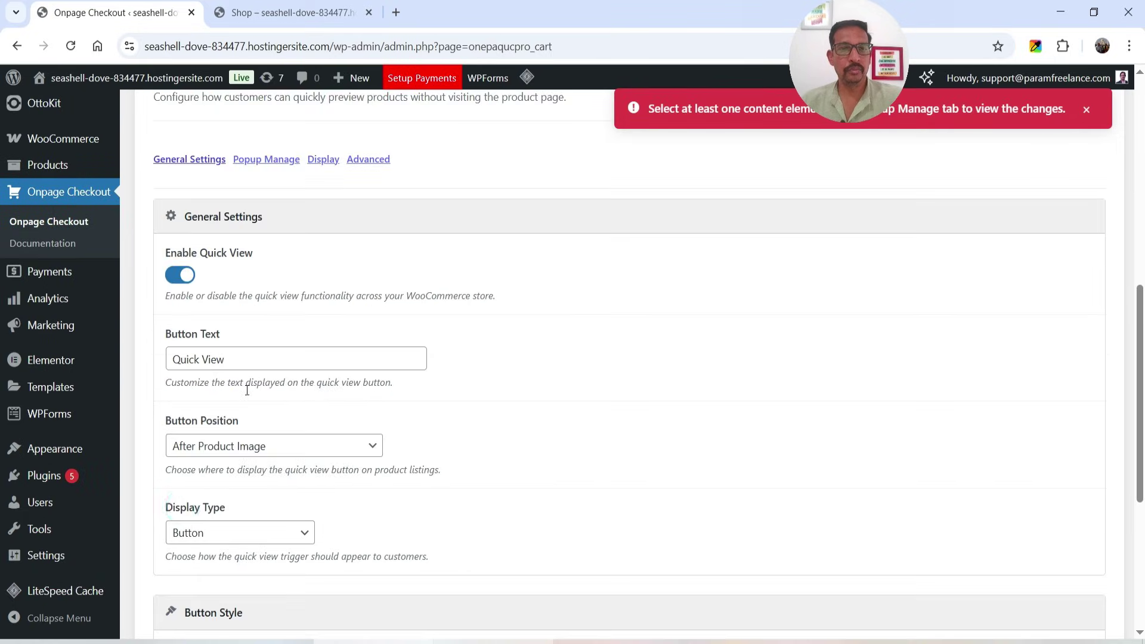
pyautogui.click(186, 447)
# Add the quantity selector to the quick view popup, use the Slide loading effect, and save.
pyautogui.click(485, 463)
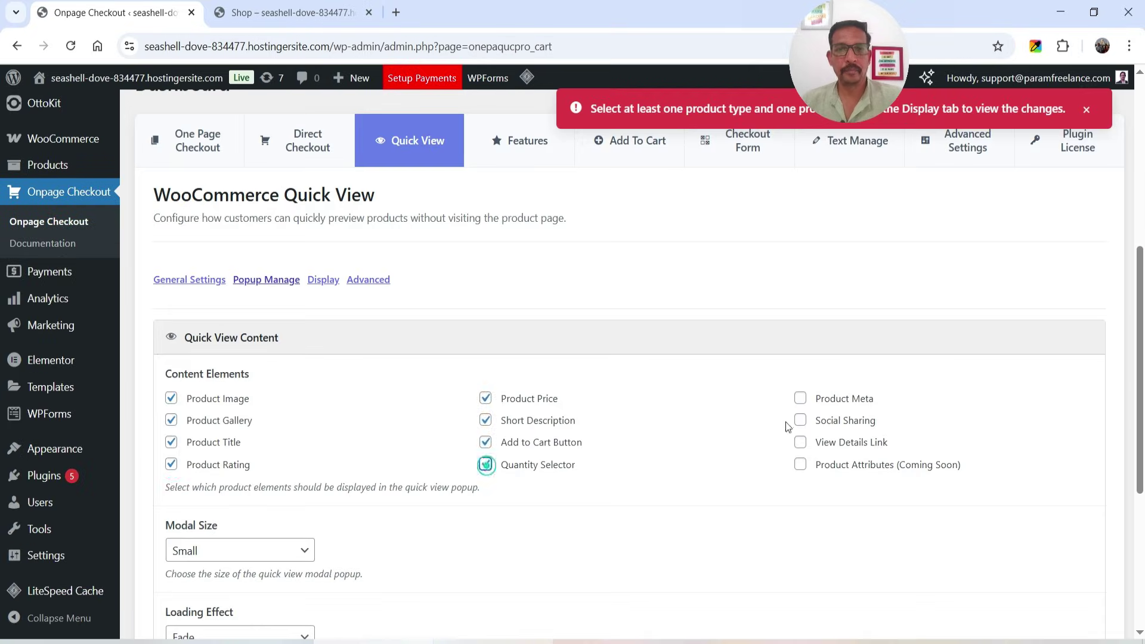
pyautogui.click(800, 439)
pyautogui.scroll(-5, 596, 358)
pyautogui.click(284, 332)
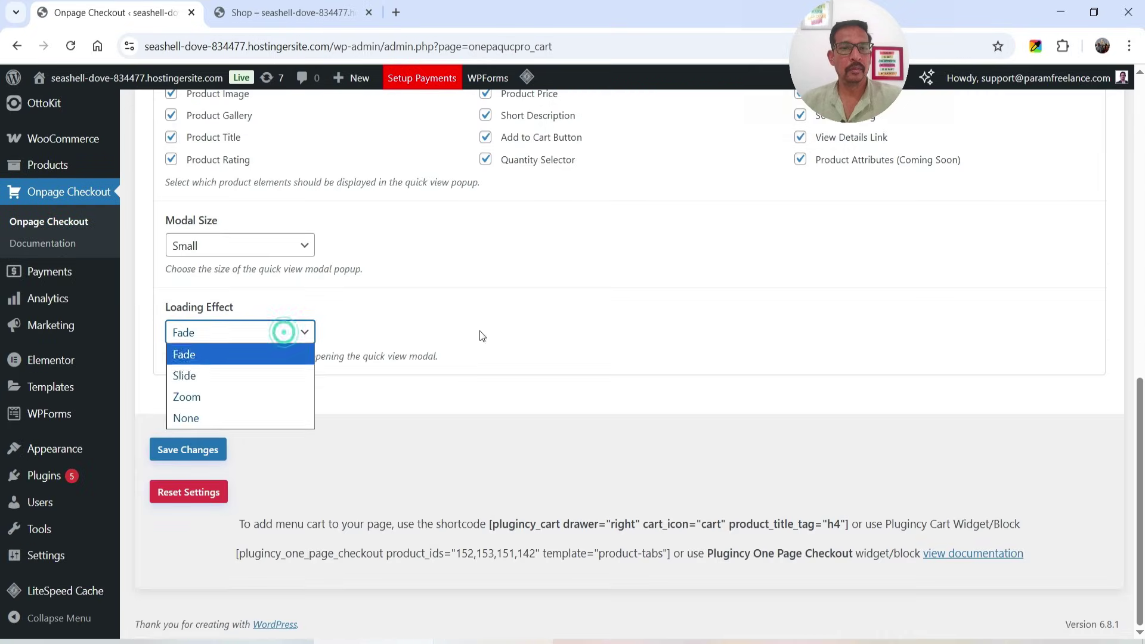
pyautogui.click(210, 381)
pyautogui.click(200, 448)
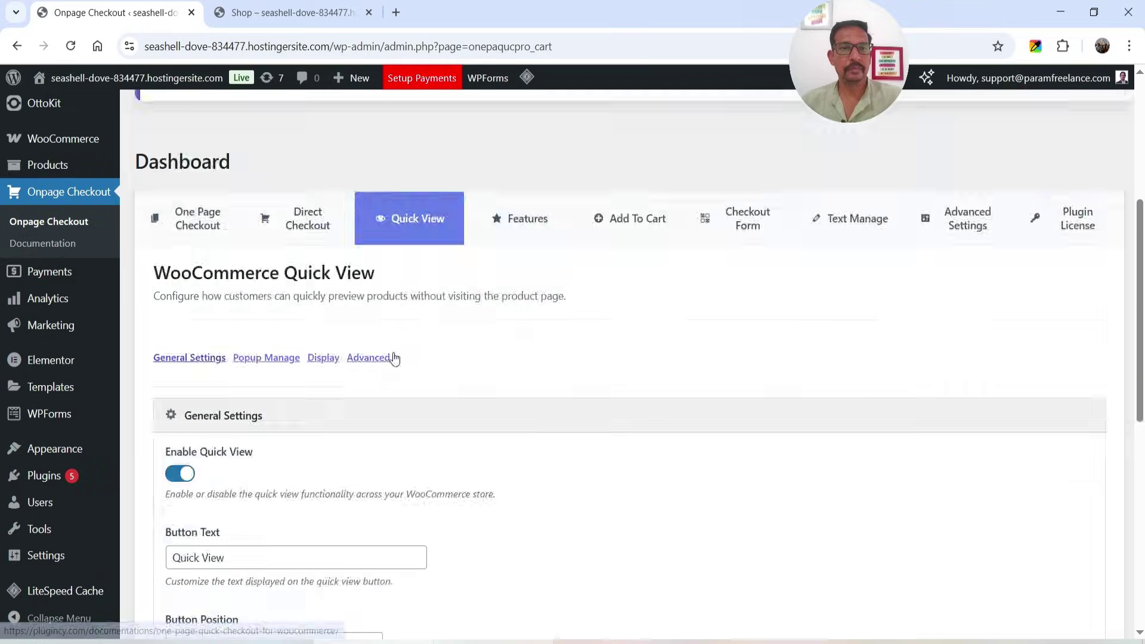
# Enable quick view on Recent Products, review the Advanced options, and save.
pyautogui.click(323, 356)
pyautogui.click(486, 472)
pyautogui.click(368, 276)
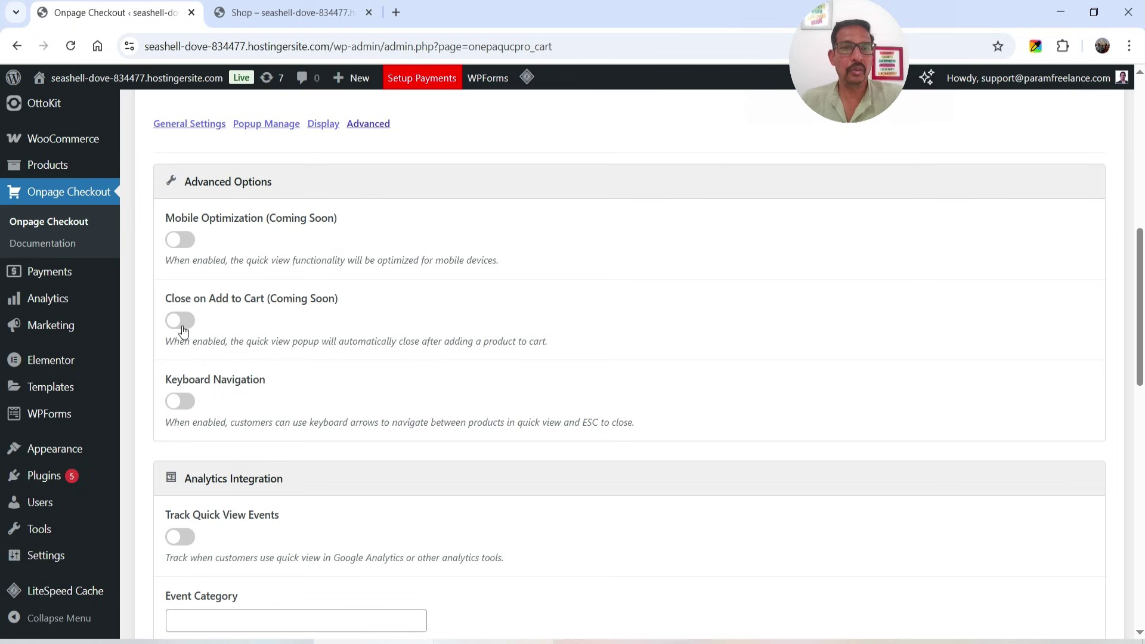
pyautogui.scroll(-5, 370, 310)
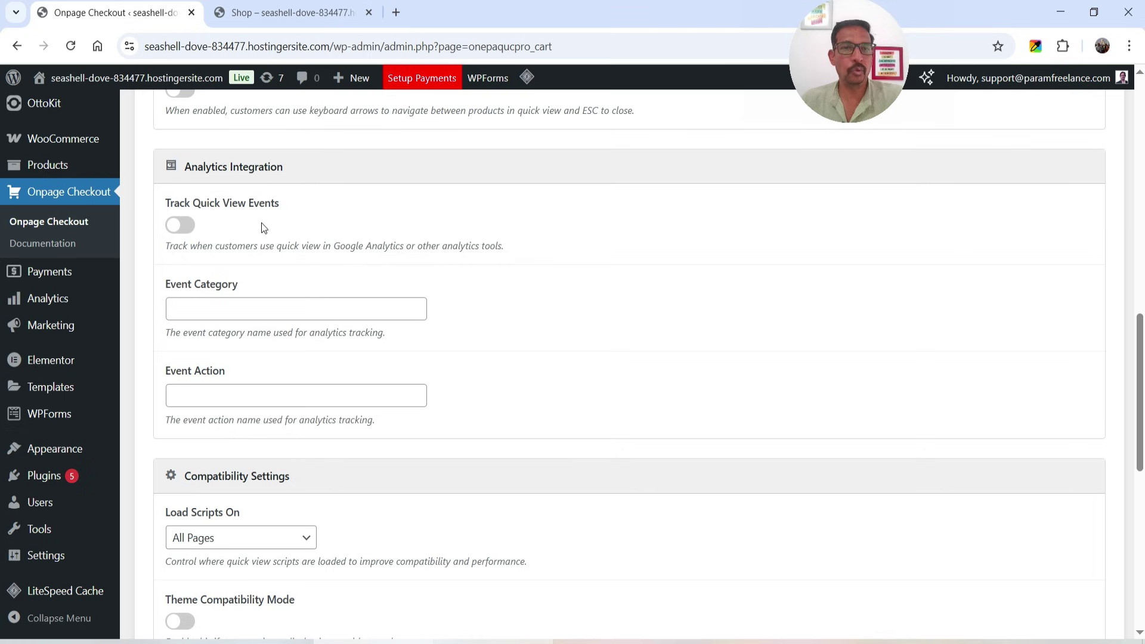
pyautogui.scroll(-7, 316, 231)
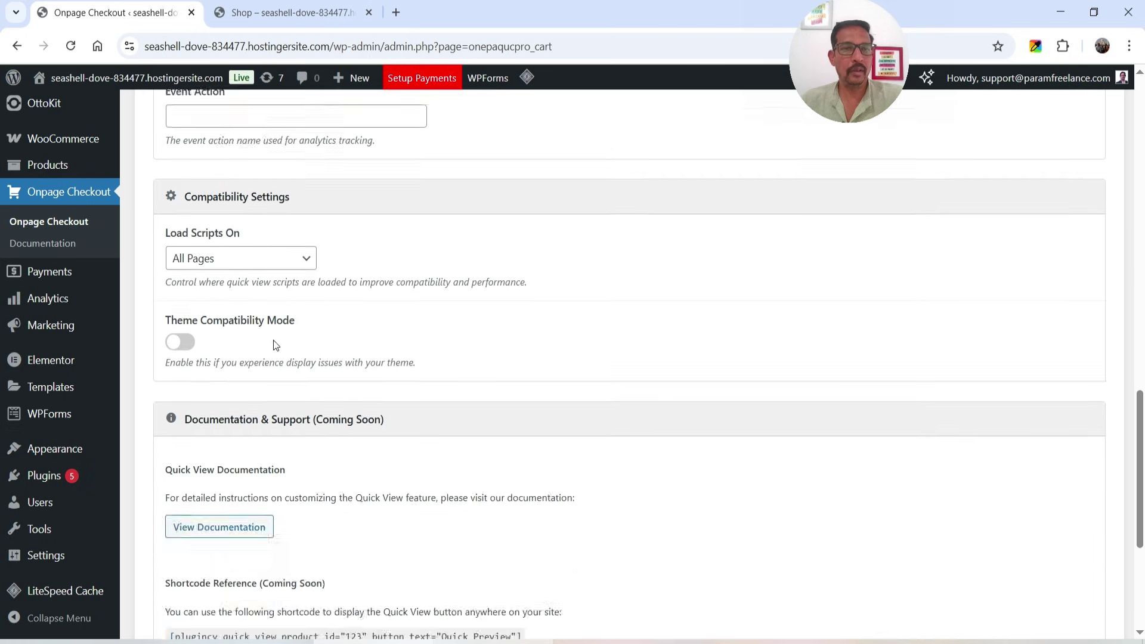
pyautogui.scroll(-3, 227, 298)
pyautogui.click(186, 449)
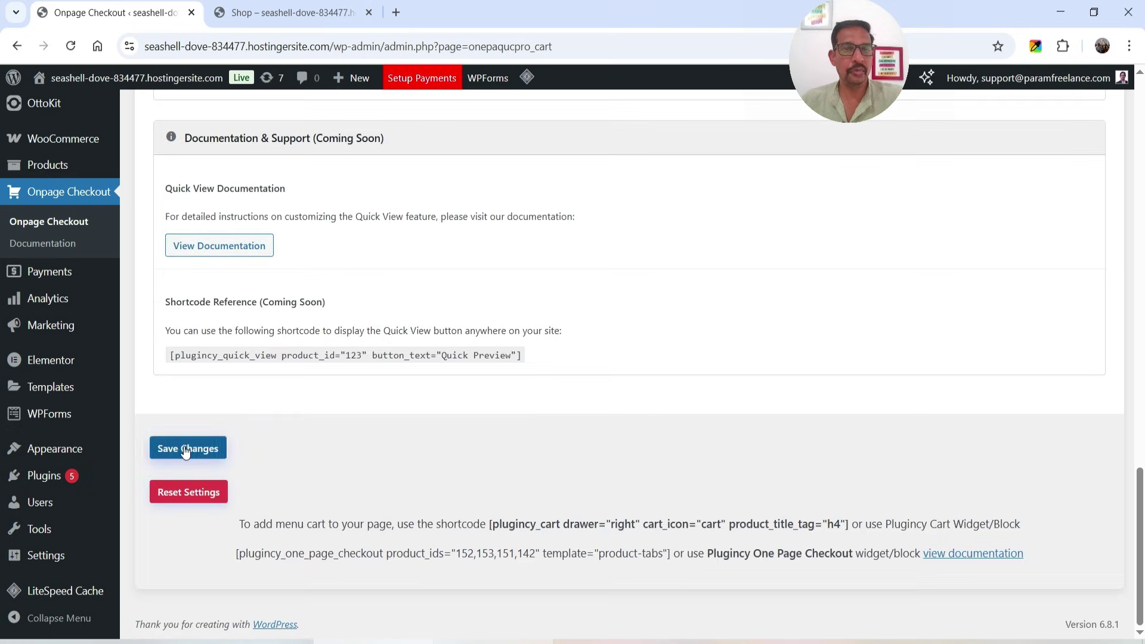
# Save the plugin's Features tab toggles.
pyautogui.scroll(-4, 524, 318)
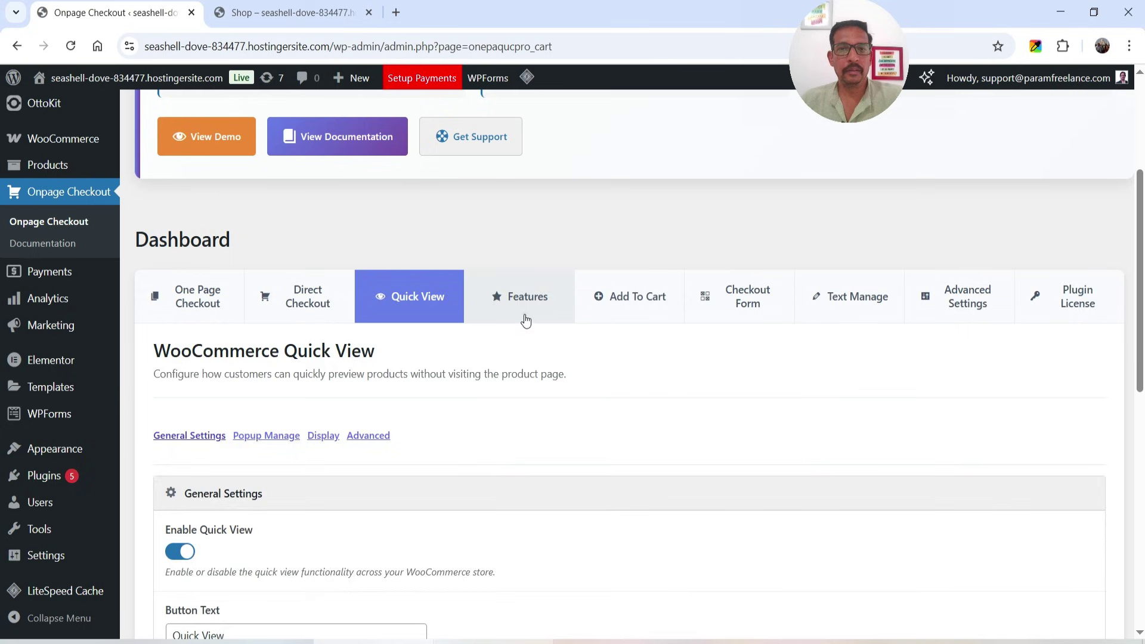
pyautogui.click(523, 314)
pyautogui.scroll(-3, 518, 299)
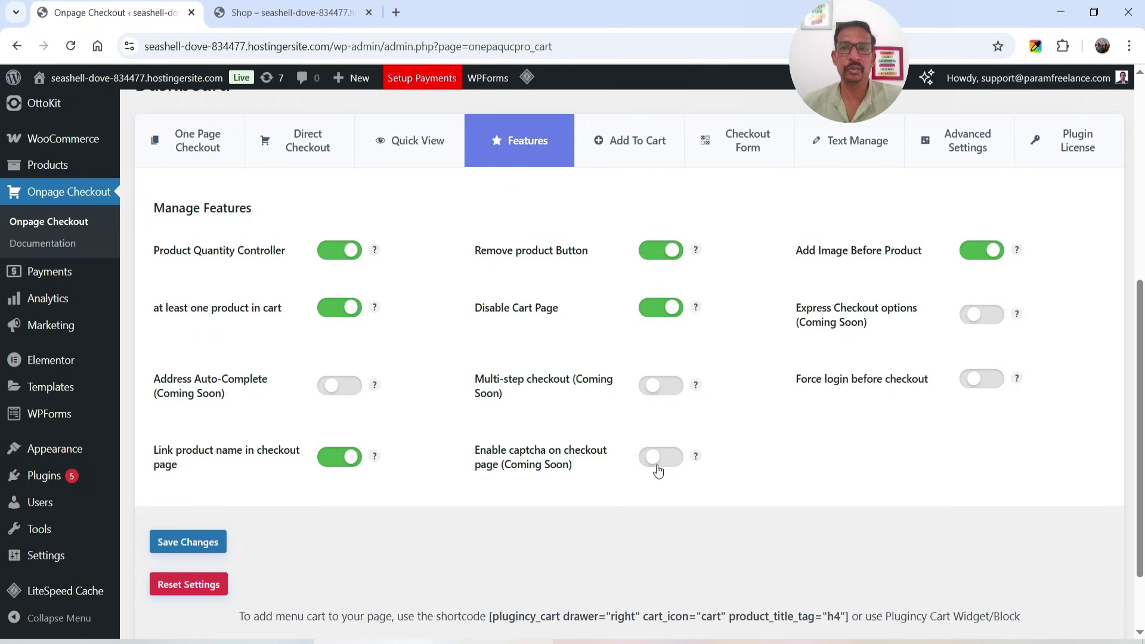
pyautogui.click(212, 540)
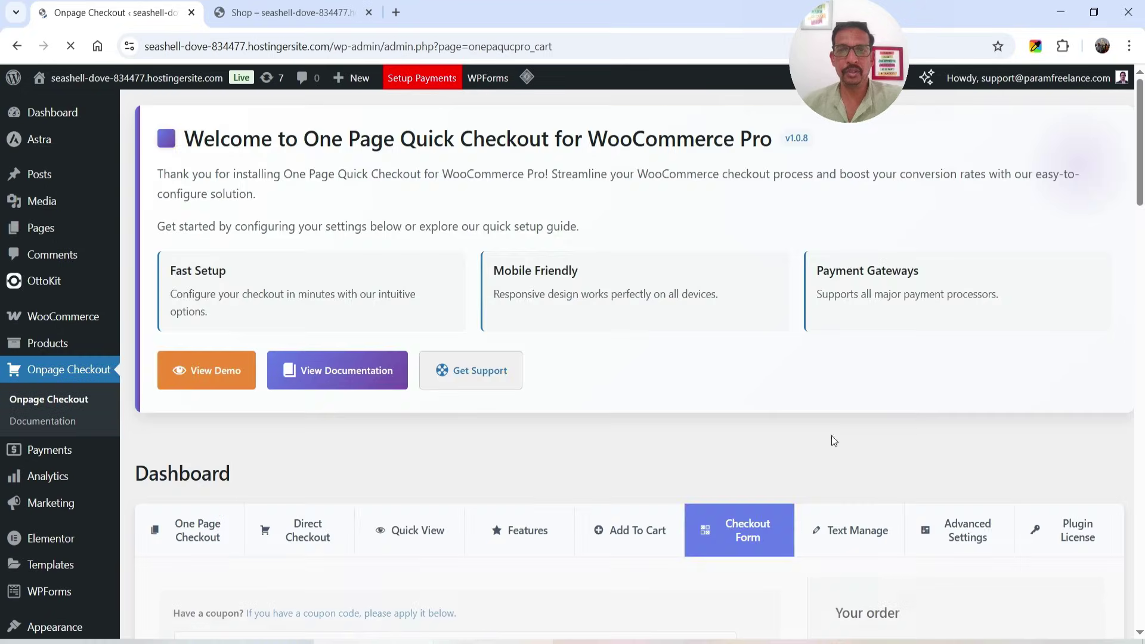
# Go through Add To Cart to the Checkout Form settings with its live checkout preview.
pyautogui.scroll(-4, 830, 439)
pyautogui.click(640, 310)
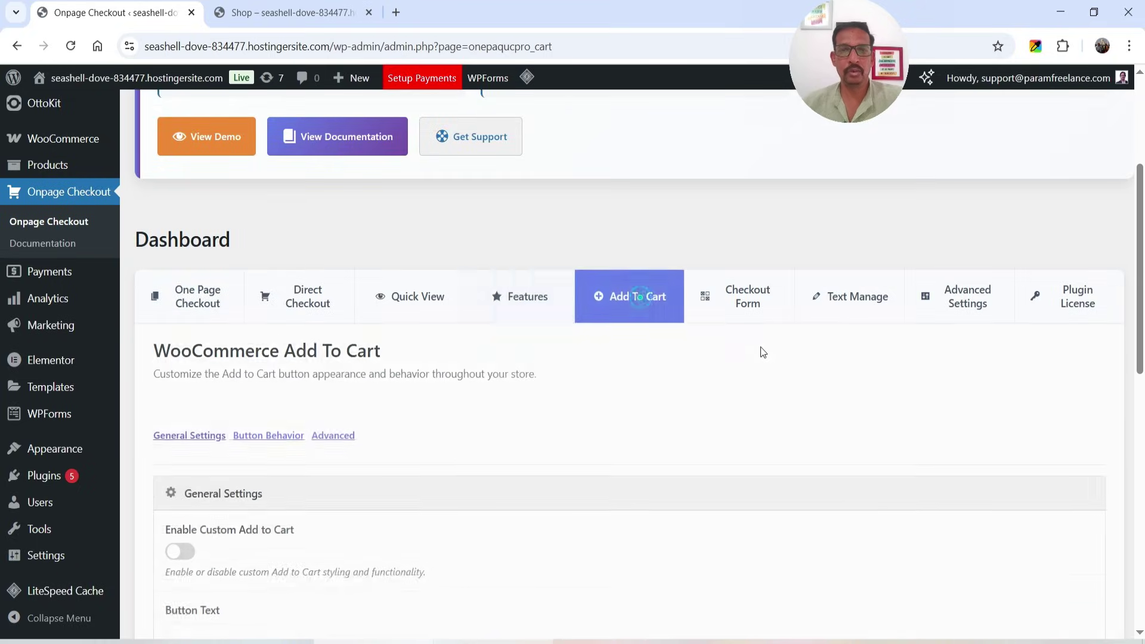
pyautogui.scroll(-10, 537, 358)
pyautogui.scroll(10, 445, 340)
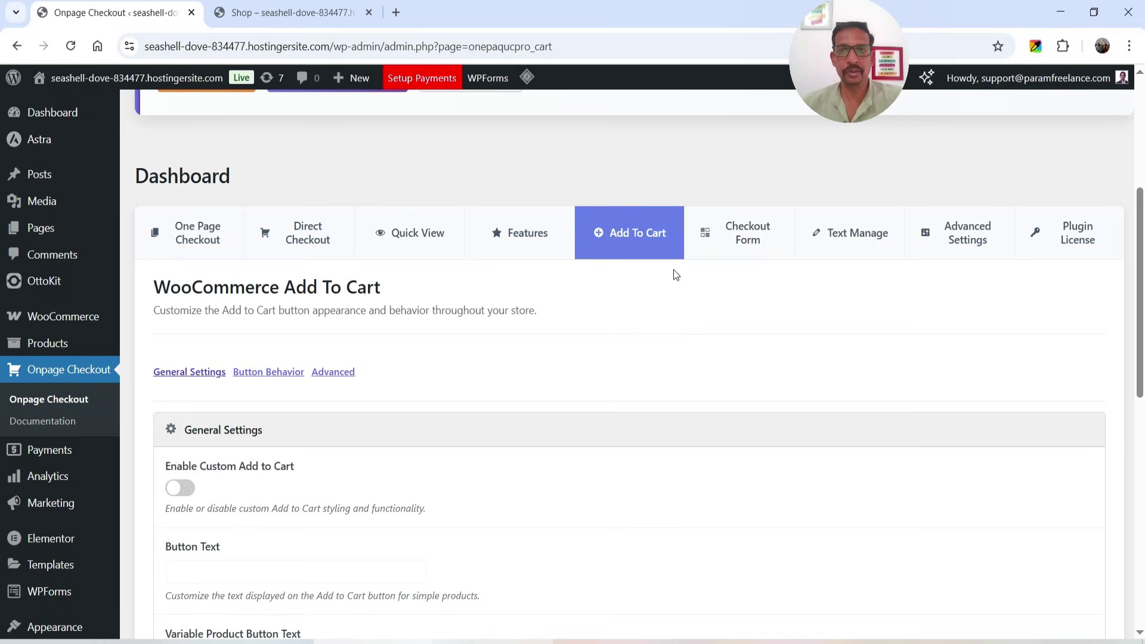
pyautogui.click(743, 237)
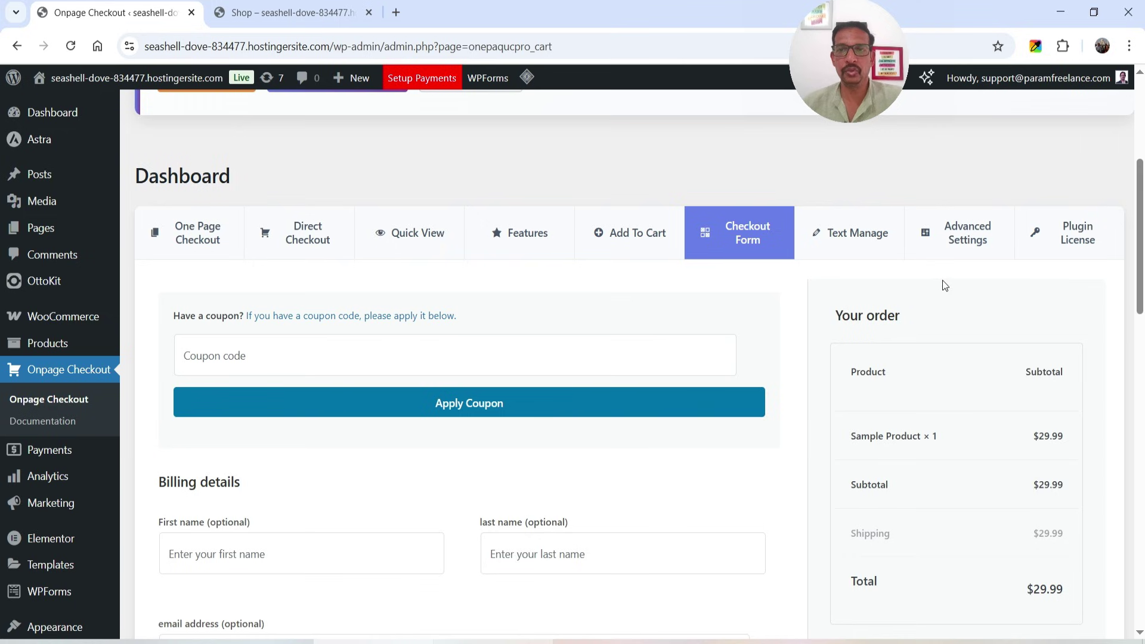
# Hide the coupon section on the checkout form preview and save the change.
pyautogui.scroll(-4, 1086, 270)
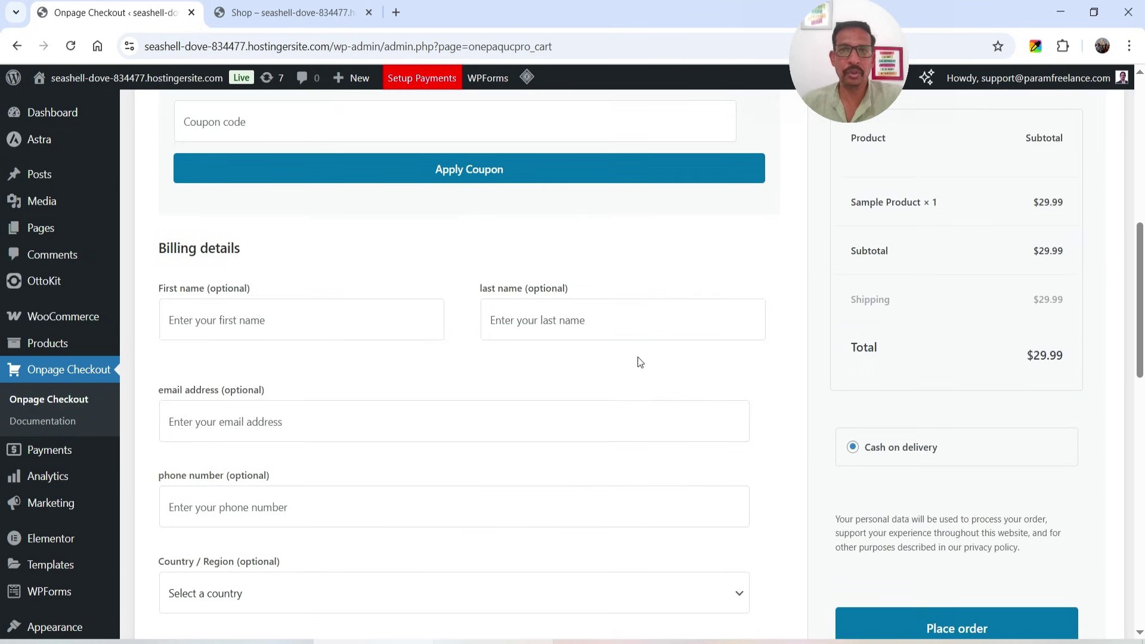
pyautogui.scroll(3, 638, 357)
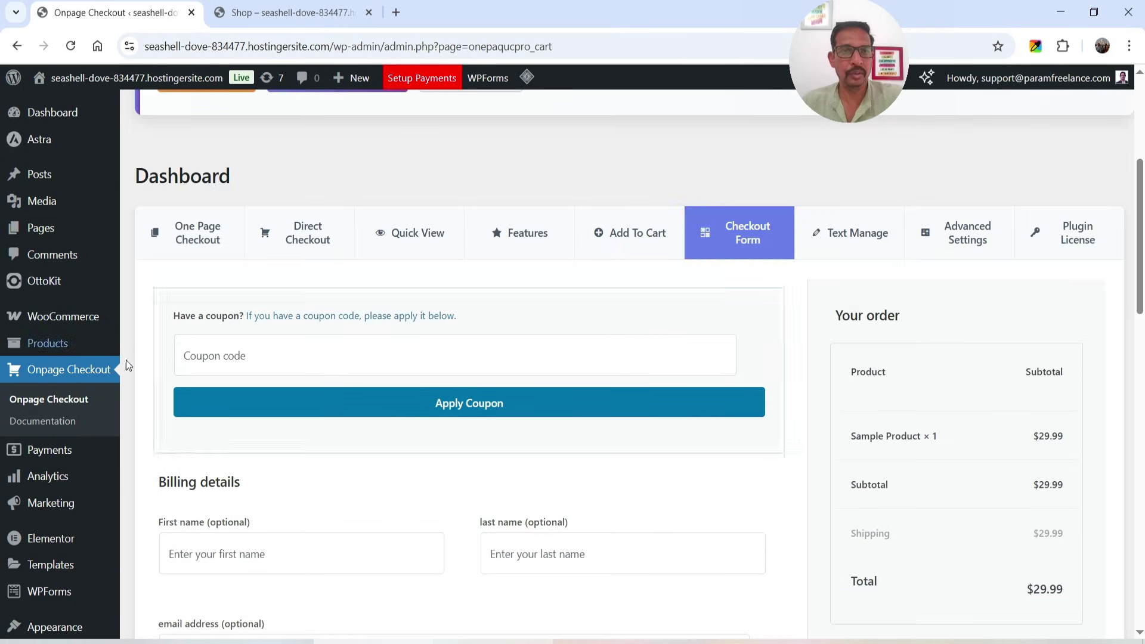
pyautogui.scroll(-2, 403, 329)
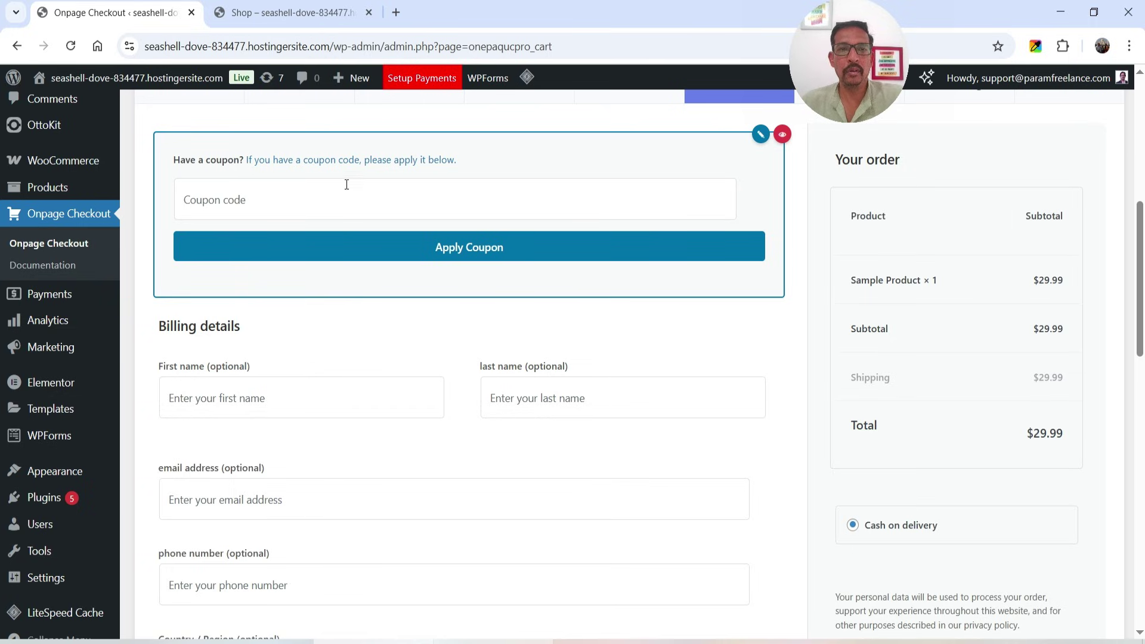
pyautogui.click(782, 136)
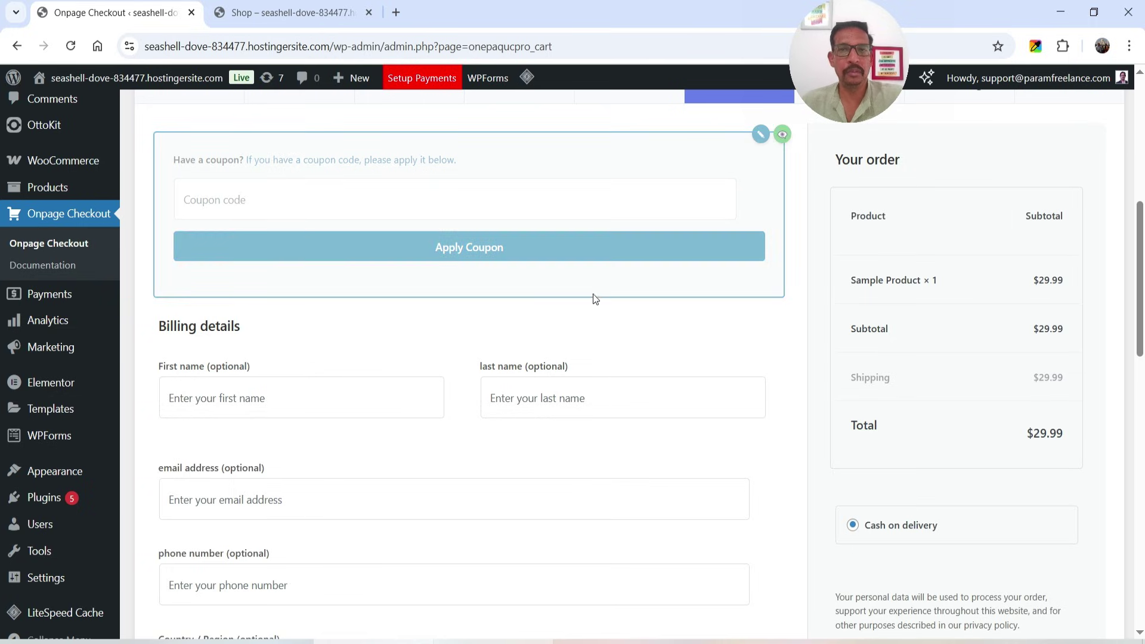
pyautogui.scroll(-8, 595, 298)
pyautogui.scroll(-5, 289, 242)
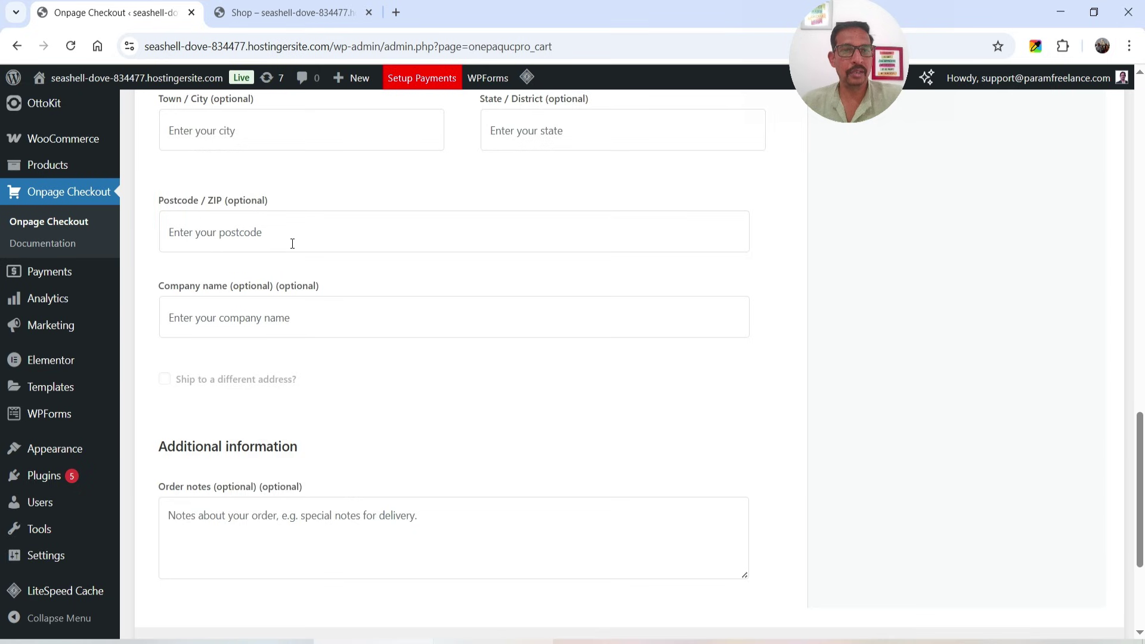
pyautogui.scroll(-4, 292, 243)
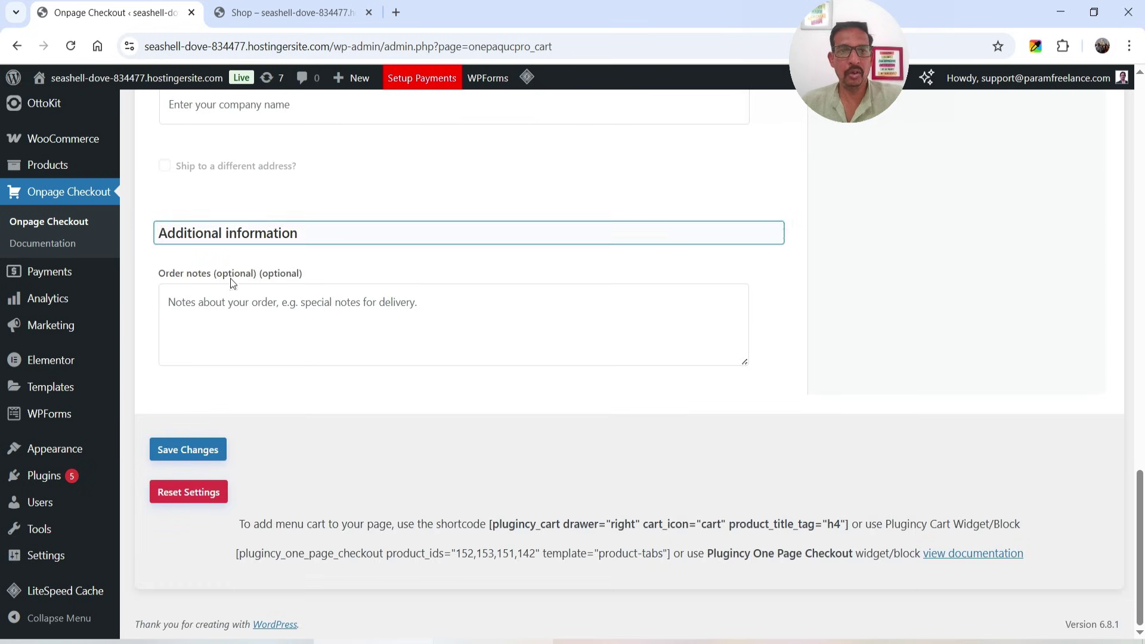
pyautogui.scroll(15, 1082, 273)
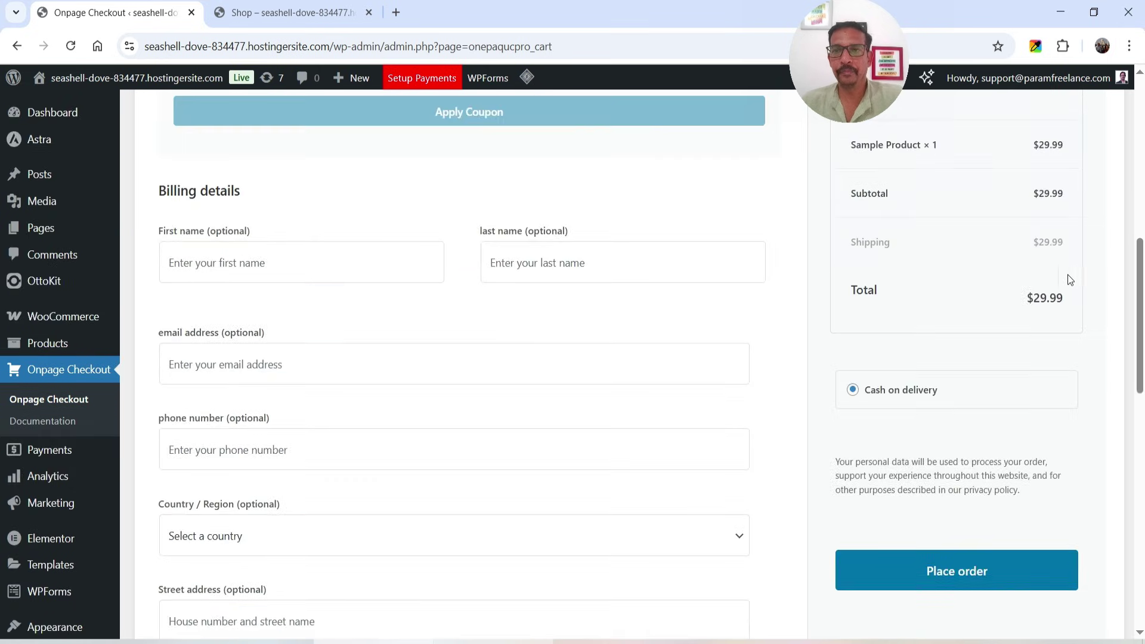
pyautogui.scroll(3, 1049, 286)
pyautogui.scroll(4, 1028, 445)
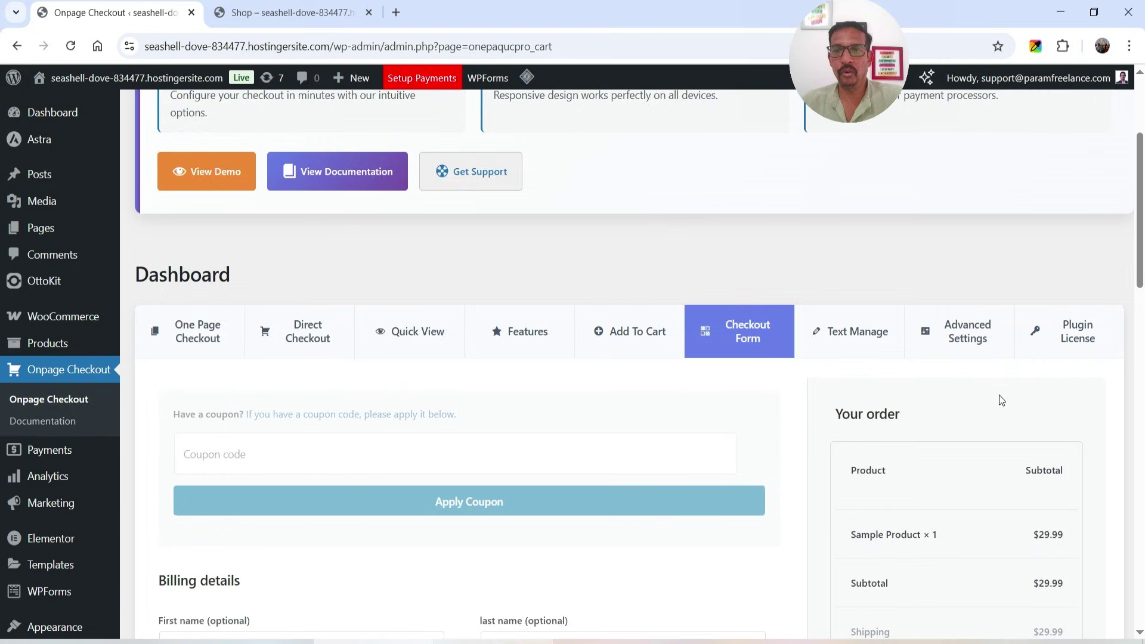
pyautogui.scroll(-20, 1001, 399)
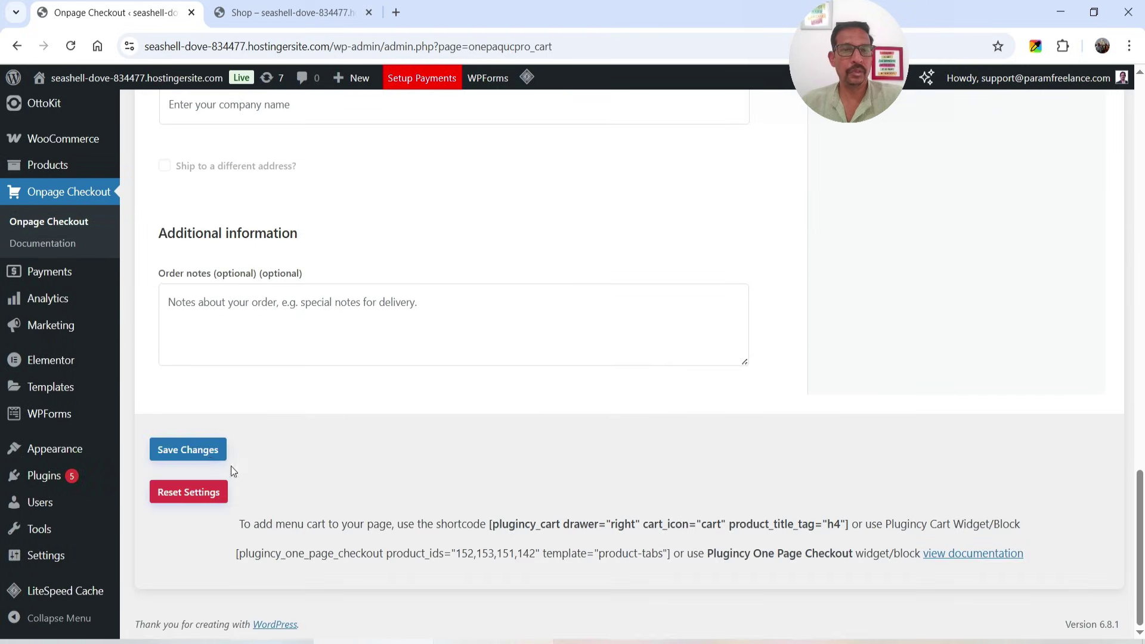
pyautogui.click(206, 452)
# Look over the Text Manage and Advanced Settings tabs, then return to the storefront Shop page.
pyautogui.scroll(-6, 961, 317)
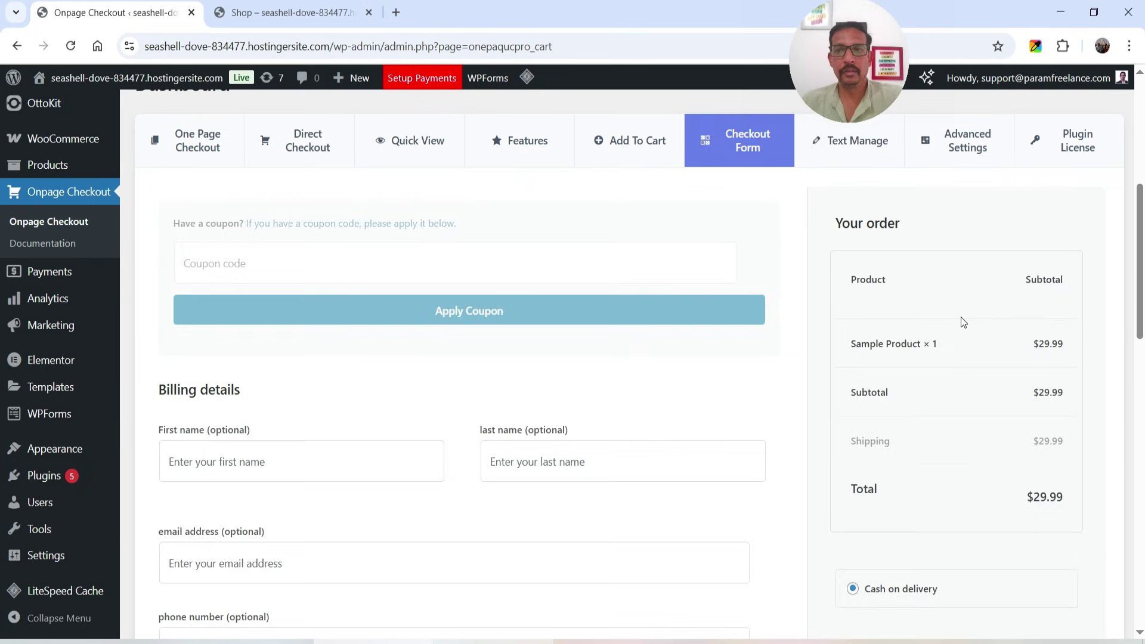
pyautogui.click(888, 156)
pyautogui.click(915, 160)
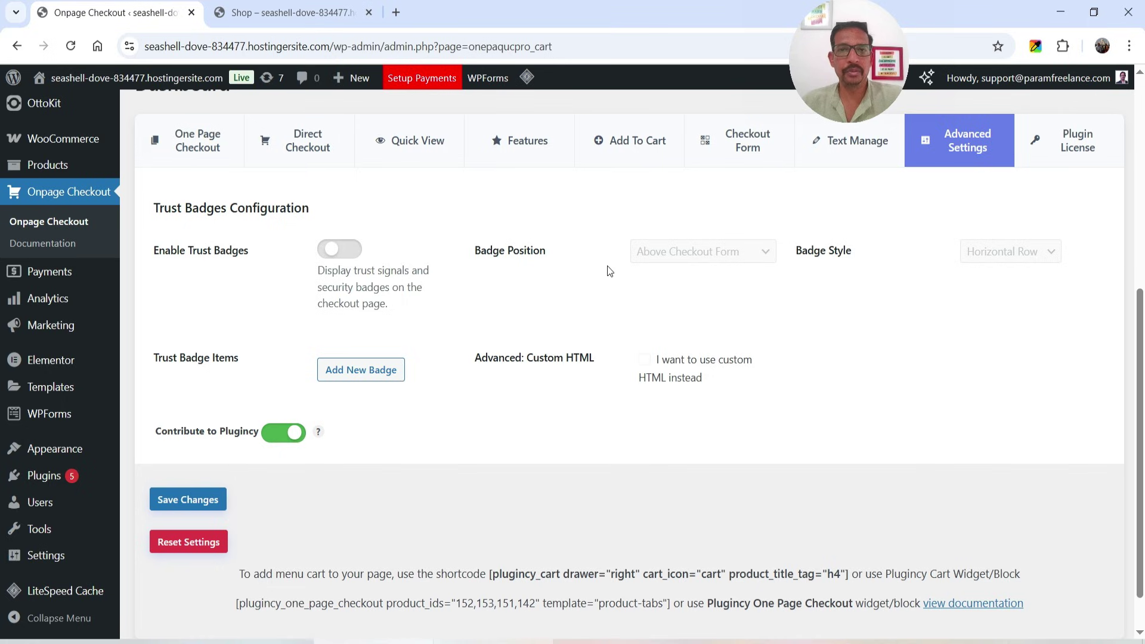
pyautogui.click(288, 18)
# Purge all cached pages on the storefront.
pyautogui.moveTo(463, 78)
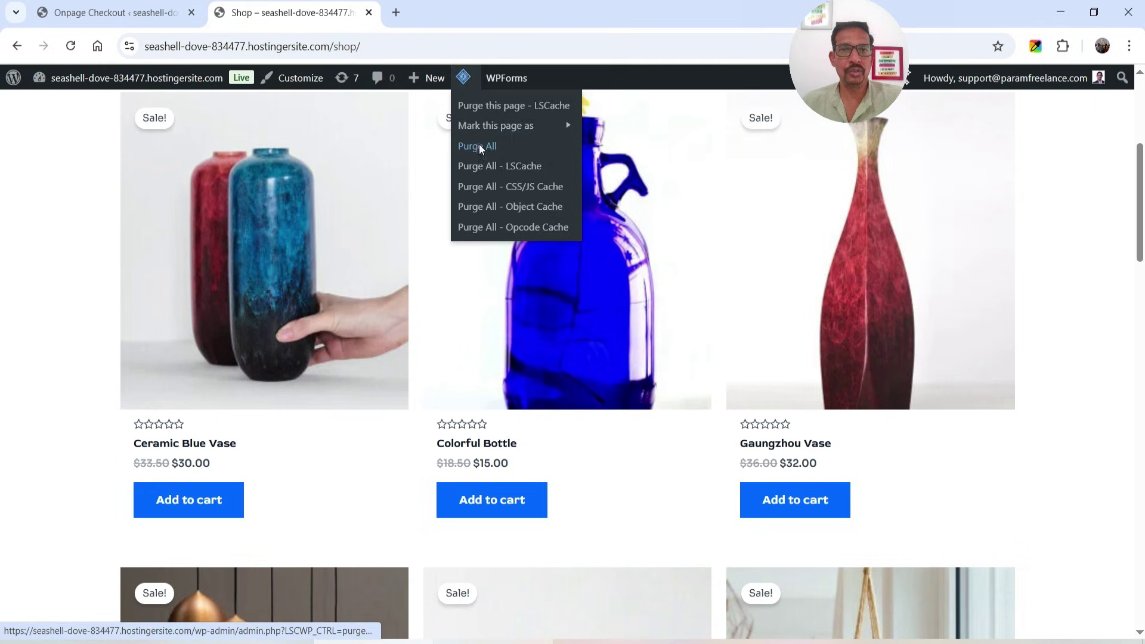
pyautogui.click(477, 144)
pyautogui.scroll(-5, 102, 511)
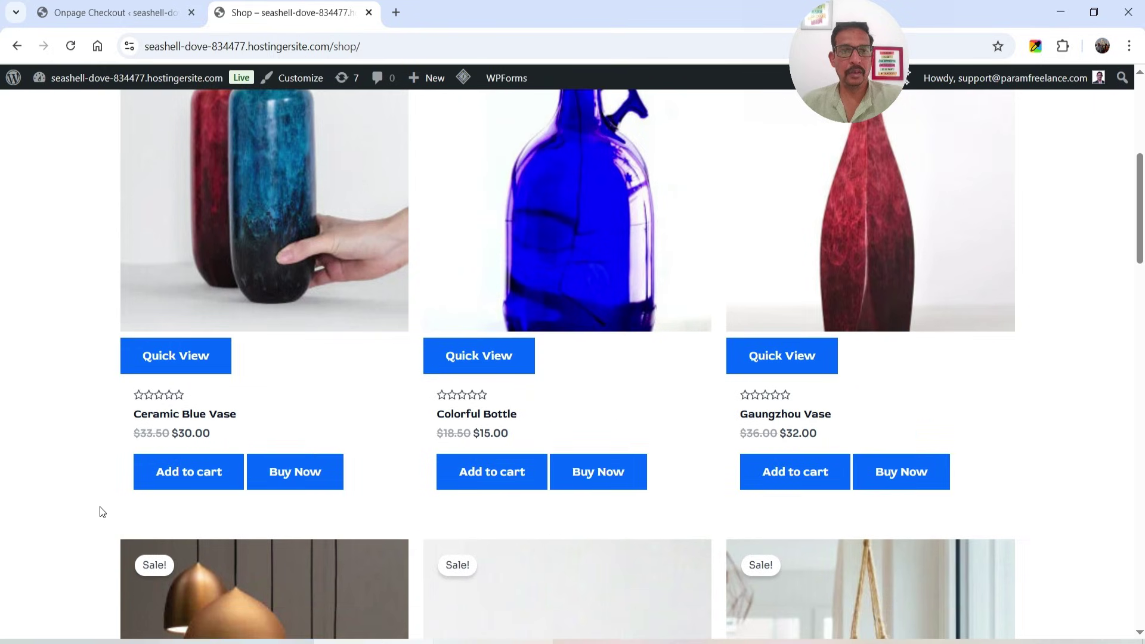
# Open Quick View for Colorful Bottle, step through the next products, then close it.
pyautogui.click(496, 369)
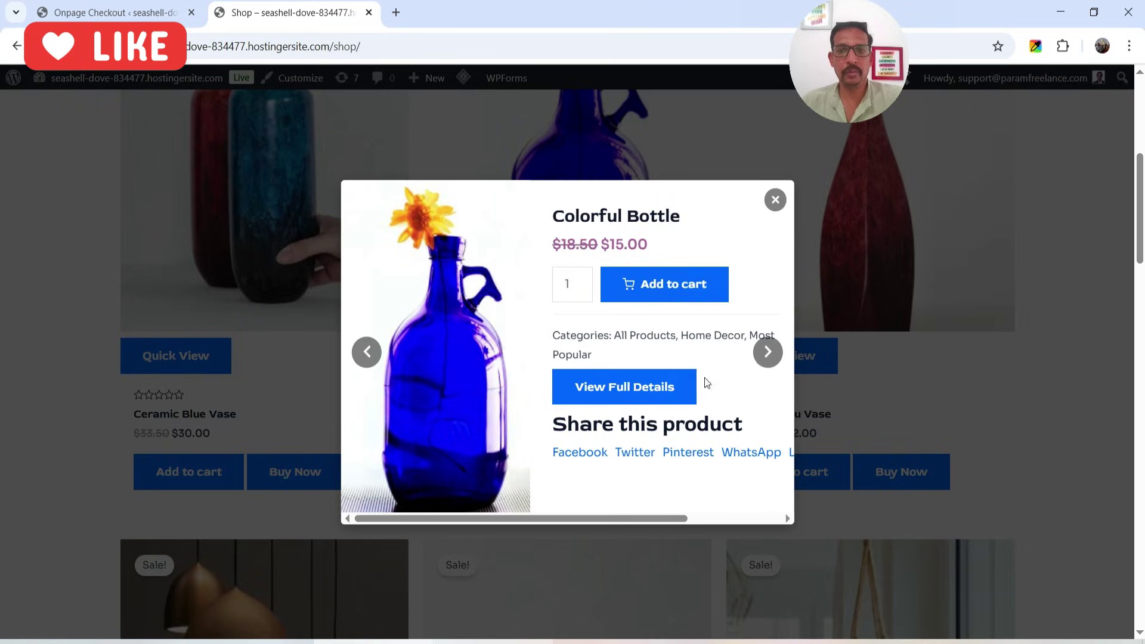
pyautogui.moveTo(649, 518)
pyautogui.mouseDown()
pyautogui.moveTo(740, 517)
pyautogui.moveTo(650, 519)
pyautogui.mouseUp()
pyautogui.click(767, 353)
pyautogui.click(767, 353)
pyautogui.click(767, 354)
pyautogui.click(777, 202)
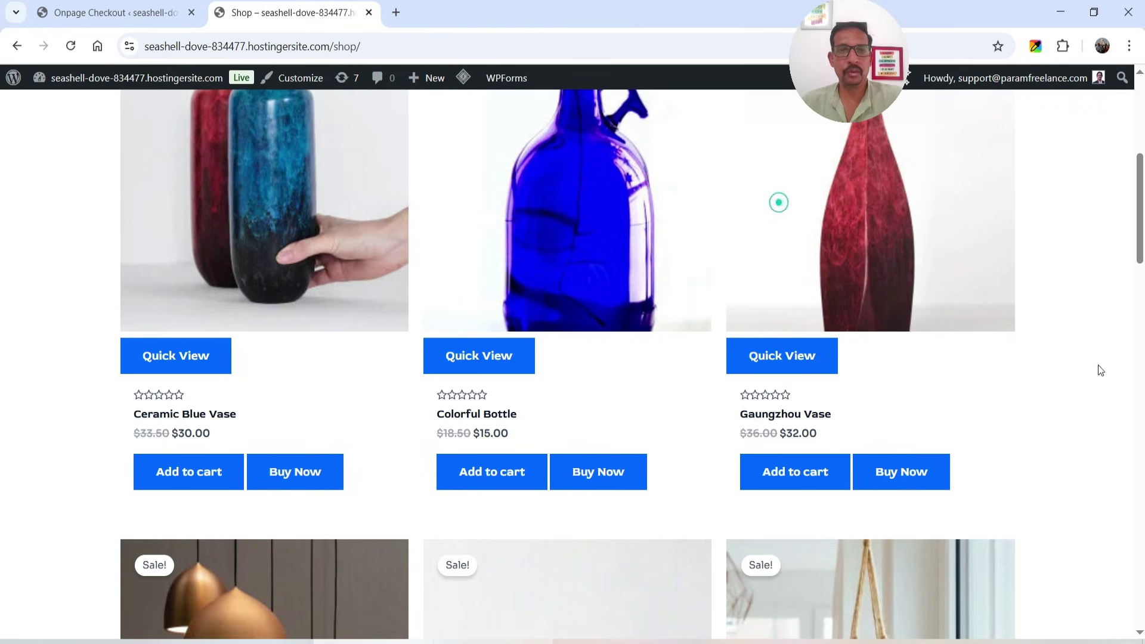
# Try the quick checkout popups for Ceramic Blue Vase and Gaungzhou Vase, closing each.
pyautogui.click(299, 473)
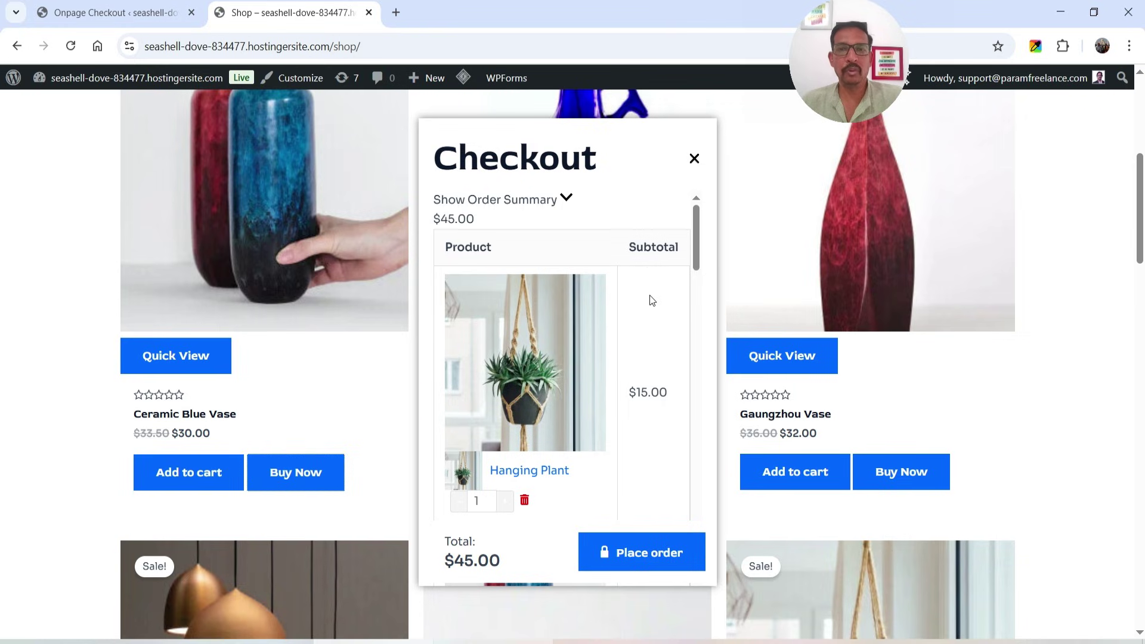
pyautogui.moveTo(701, 230); pyautogui.dragTo(688, 174)
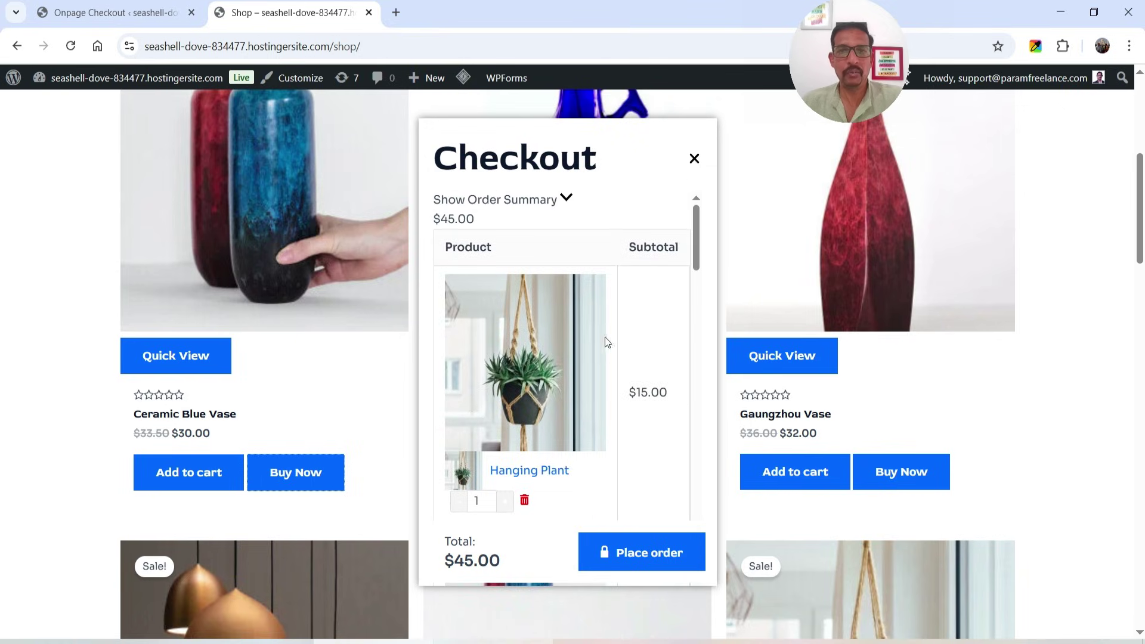
pyautogui.scroll(-10, 605, 342)
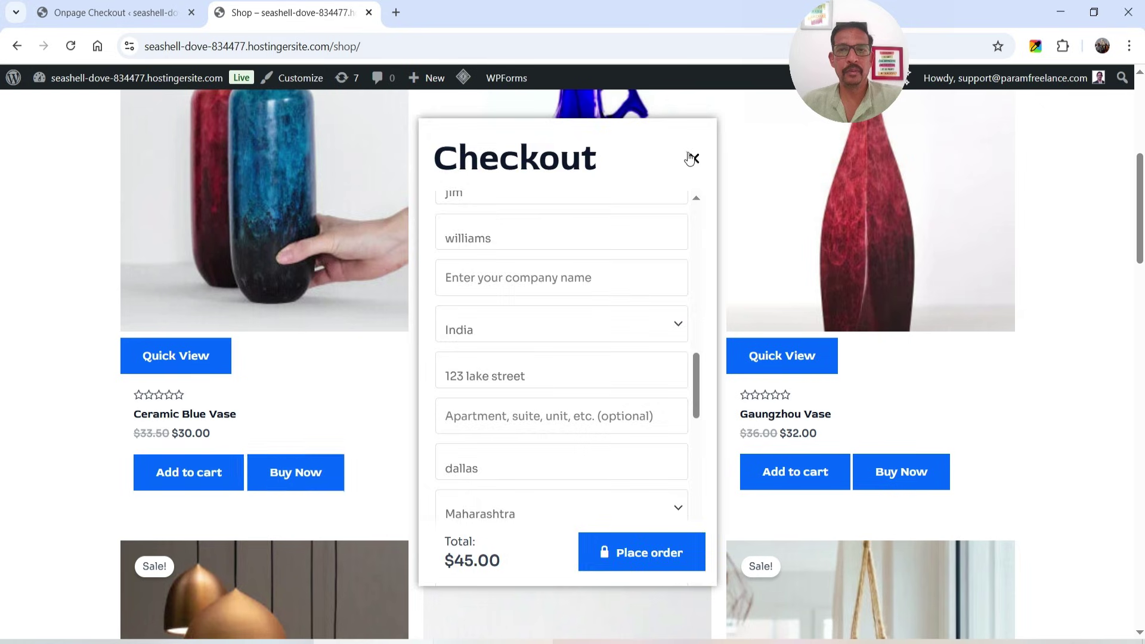
pyautogui.click(690, 158)
pyautogui.scroll(-3, 1007, 253)
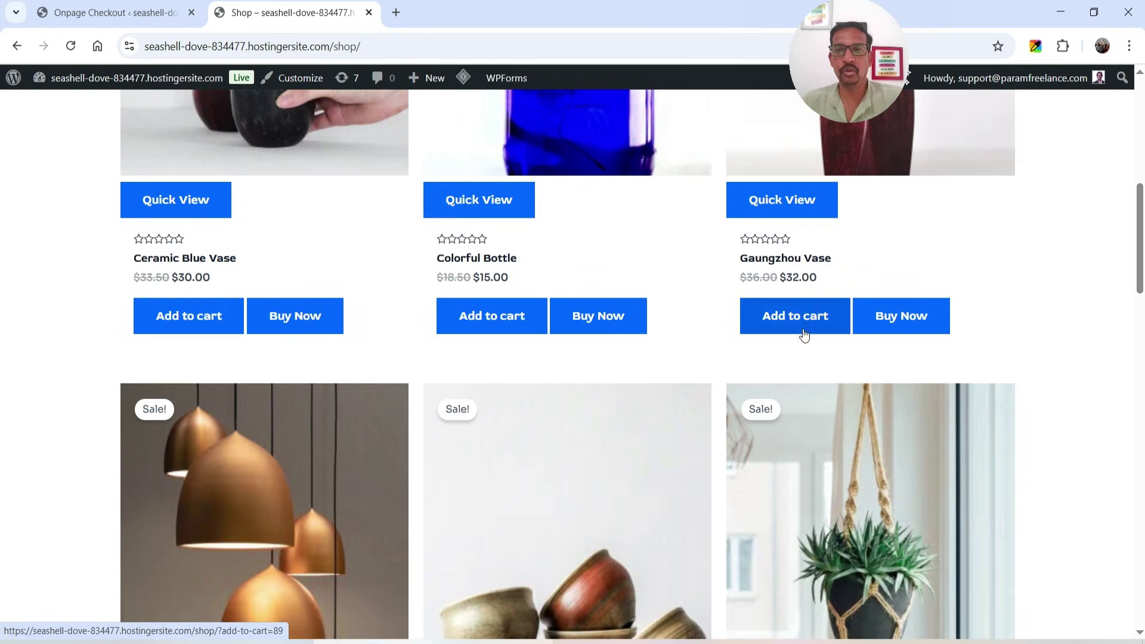
pyautogui.click(919, 328)
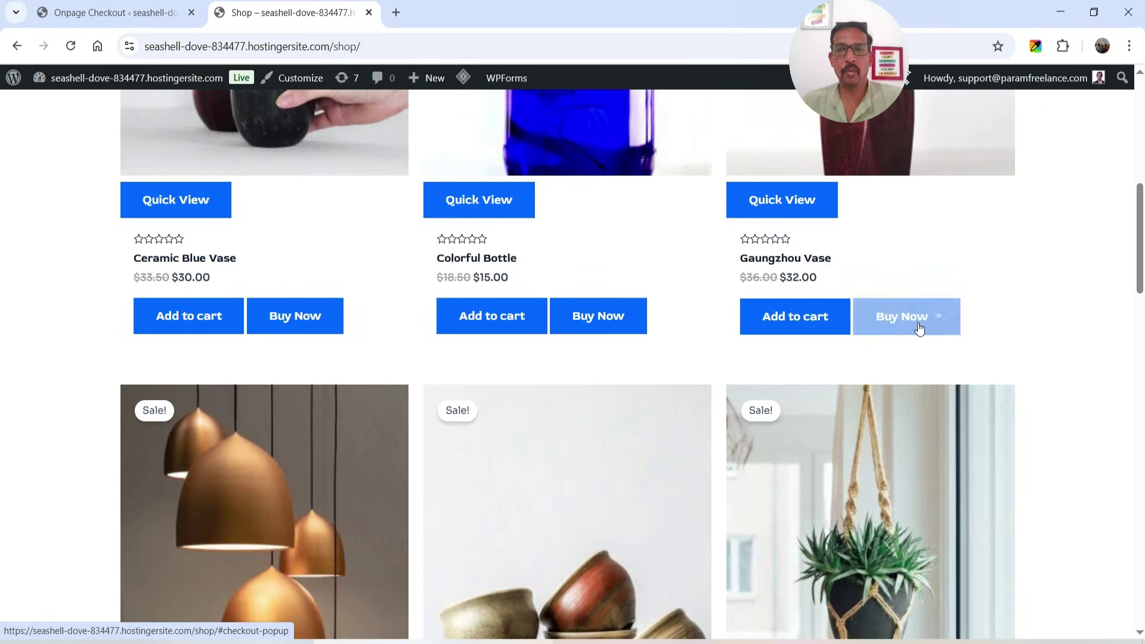
pyautogui.scroll(-10, 689, 268)
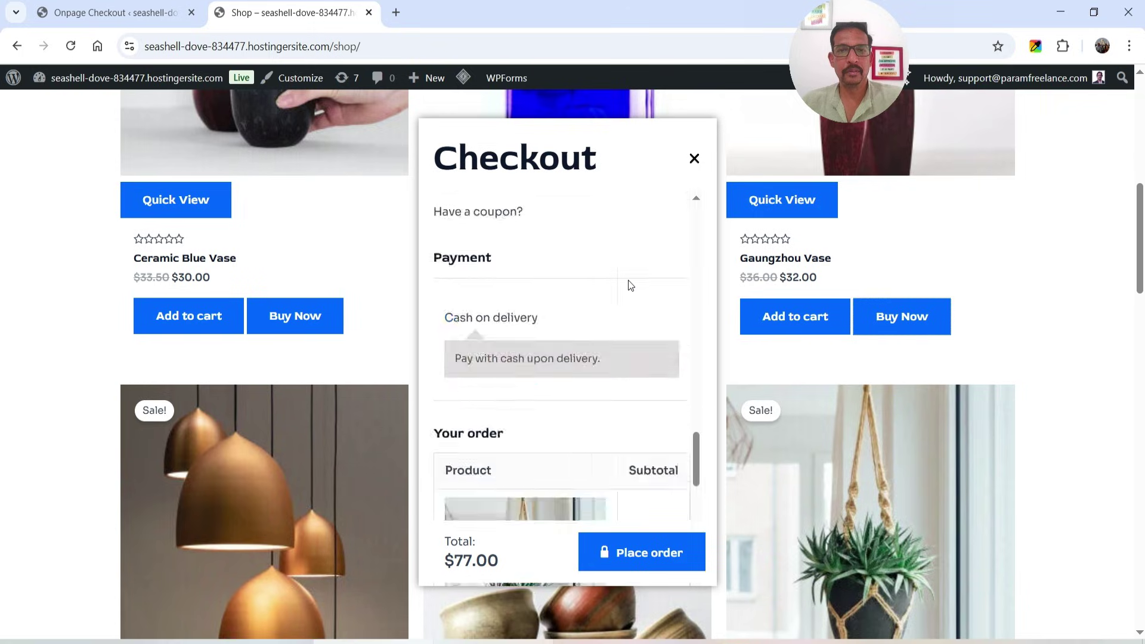
pyautogui.scroll(10, 596, 334)
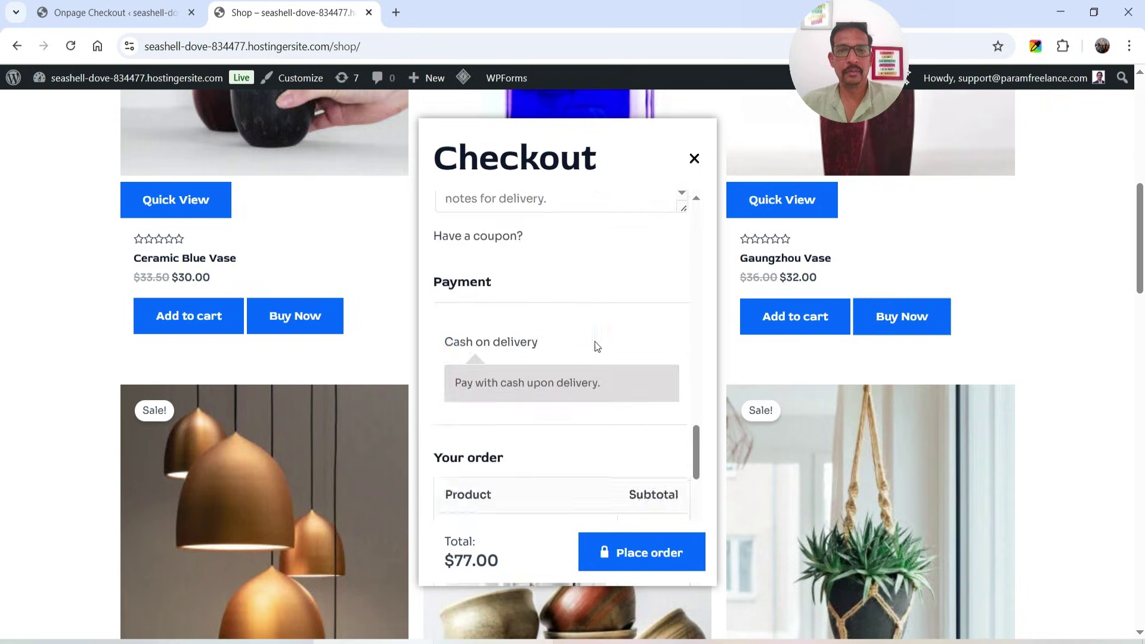
pyautogui.scroll(-6, 578, 375)
pyautogui.scroll(2, 656, 239)
pyautogui.click(694, 159)
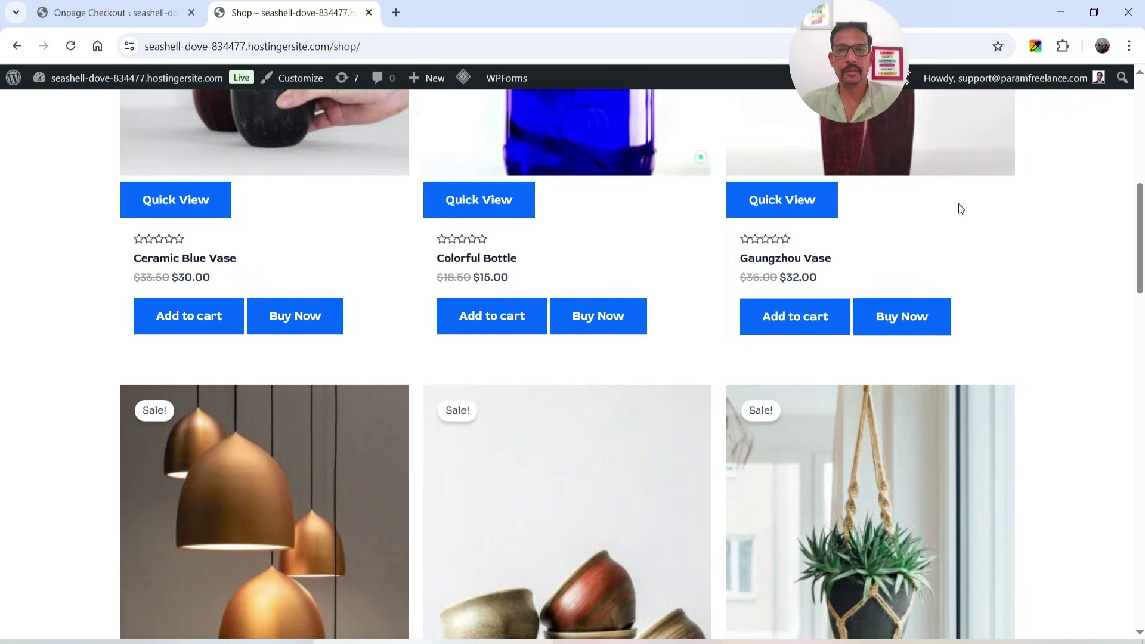
# Add Gaungzhou Vase to cart, then remove Hanging Plant and Ceramic Blue Vase at checkout ($79.00, 3 items).
pyautogui.click(797, 316)
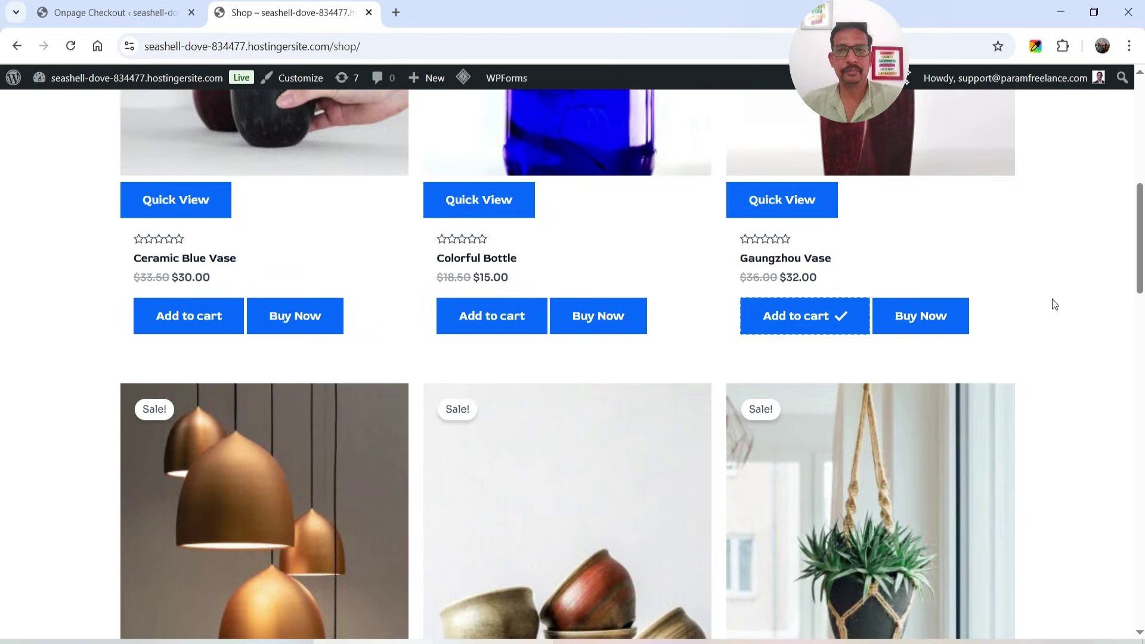
pyautogui.scroll(8, 994, 255)
pyautogui.click(972, 128)
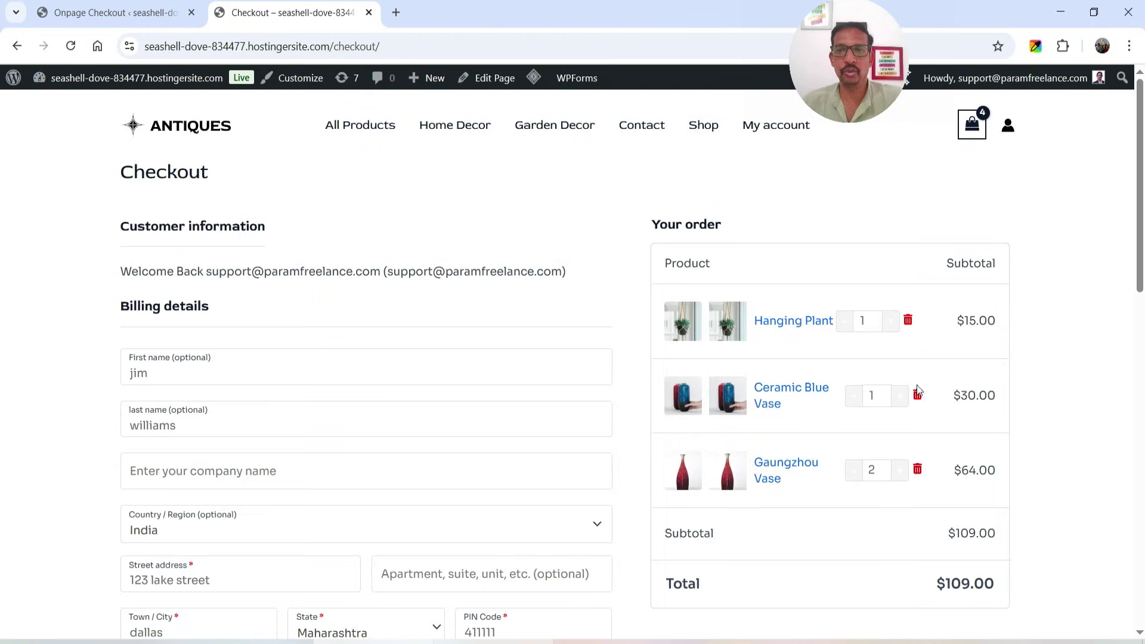
pyautogui.click(910, 322)
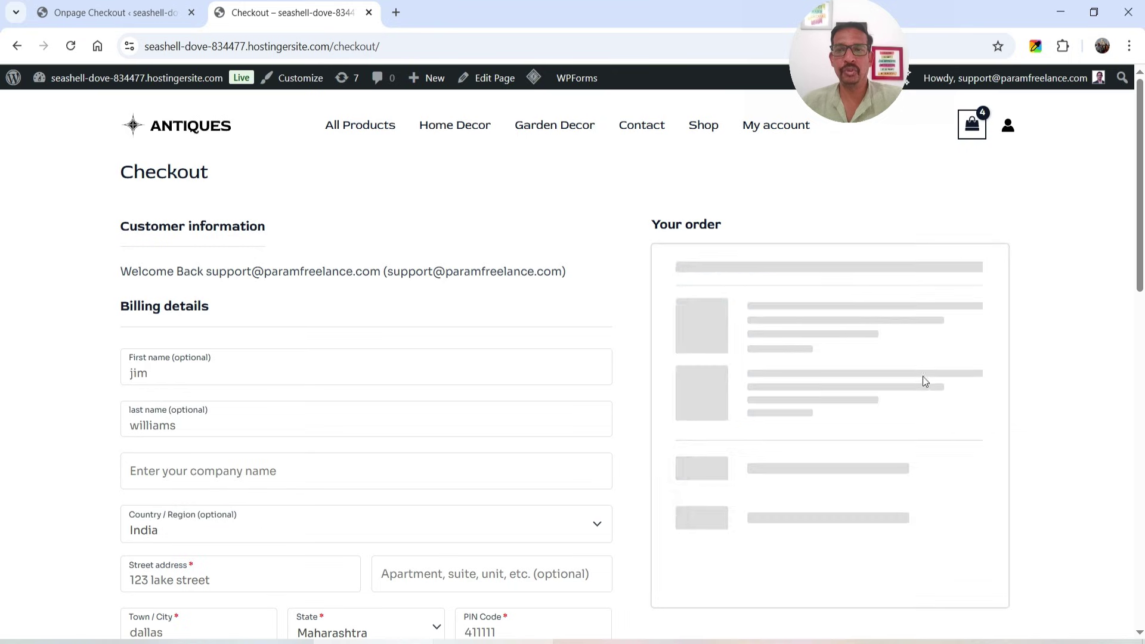
pyautogui.click(923, 322)
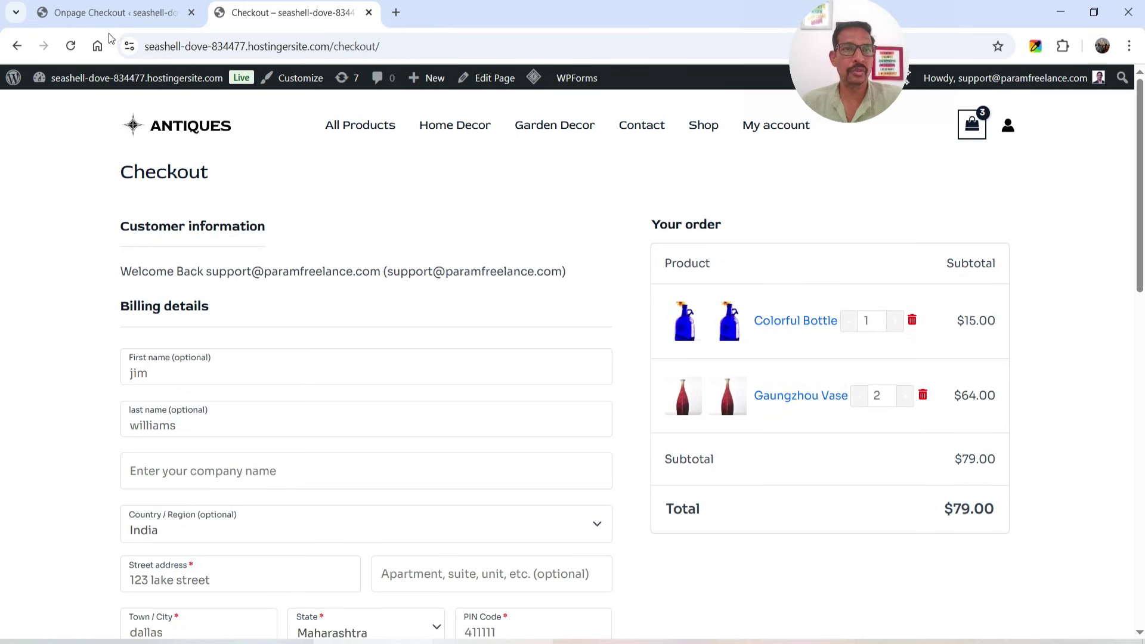
pyautogui.click(95, 13)
# In the Features list, switch Add Image Before Product off and save.
pyautogui.click(427, 143)
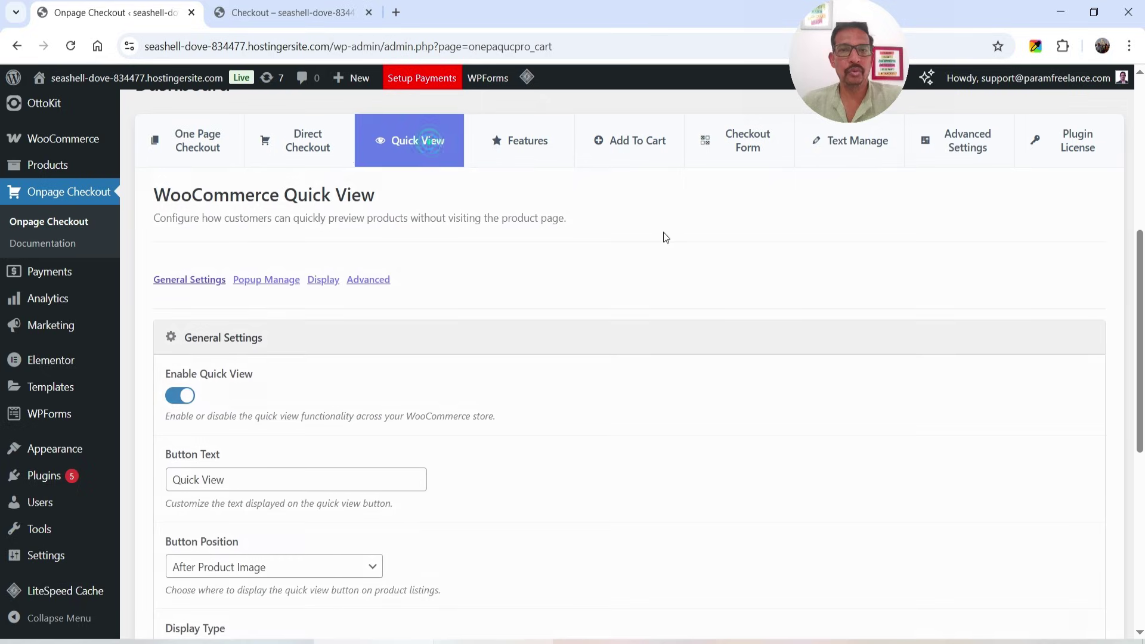
pyautogui.click(514, 136)
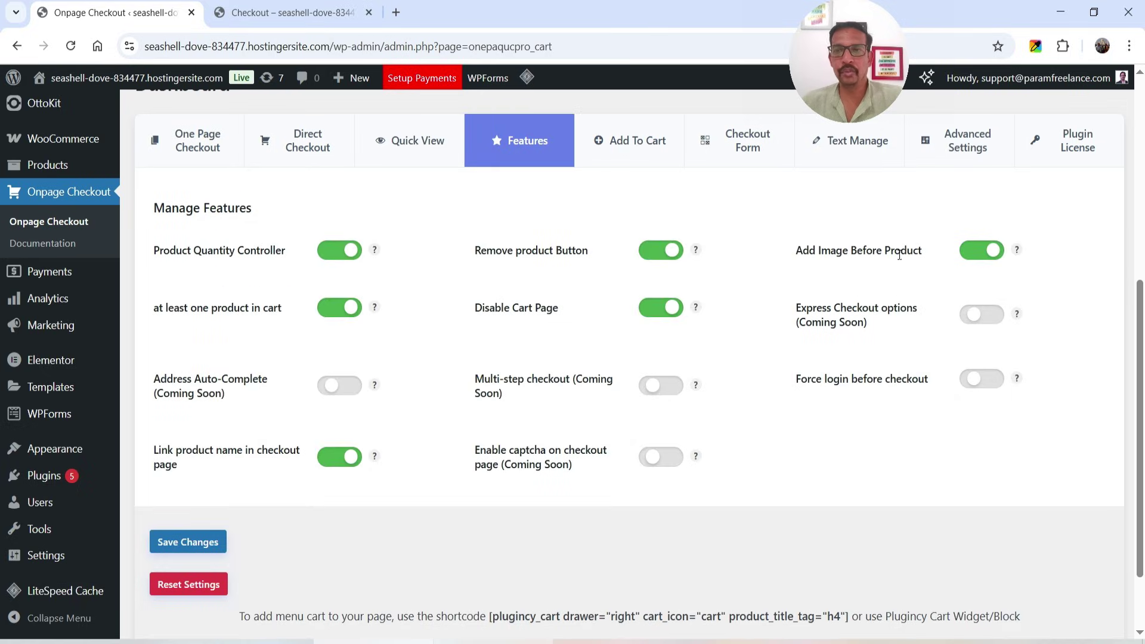
pyautogui.click(978, 253)
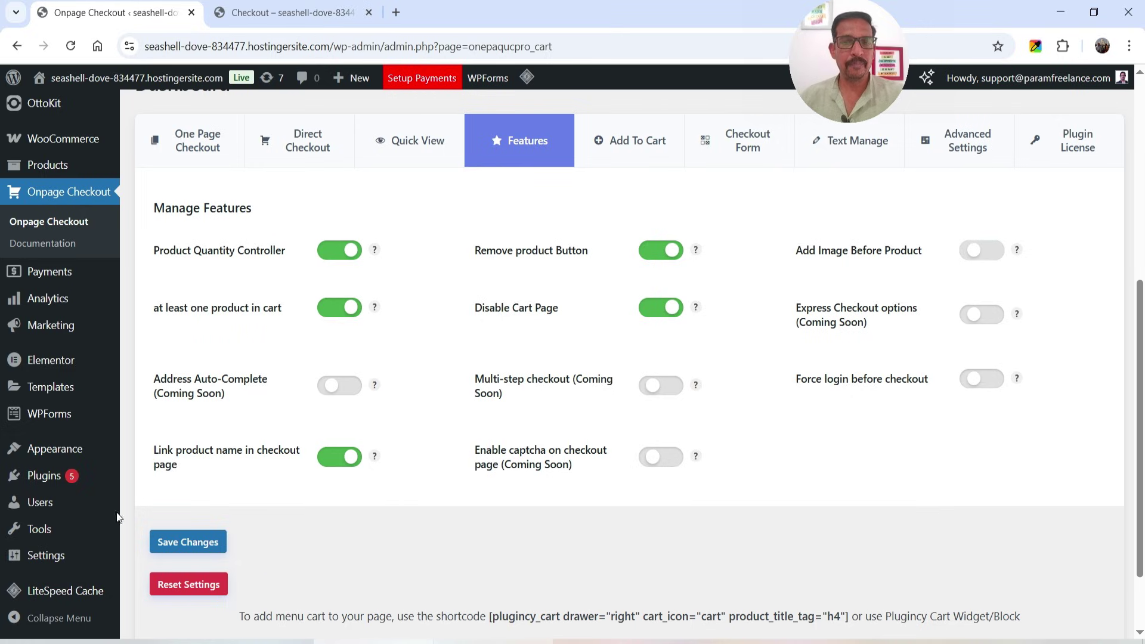
pyautogui.click(183, 556)
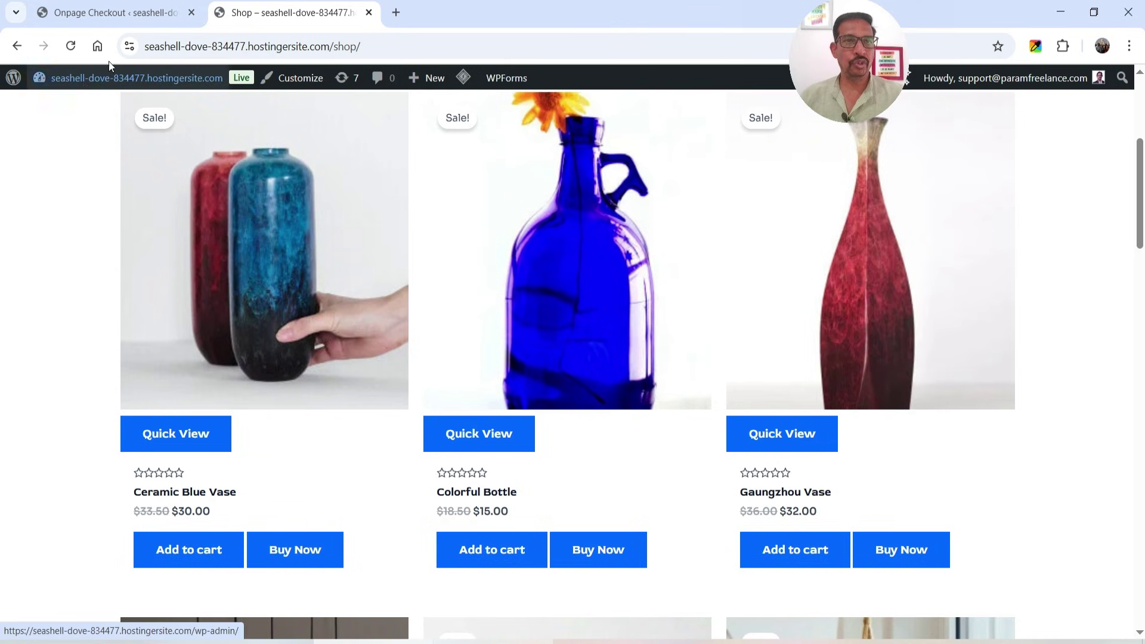
# Set Quick View to Overlay on Product Image, Text with Icon, Eye Icon, and save.
pyautogui.click(117, 24)
pyautogui.scroll(-4, 677, 312)
pyautogui.click(423, 301)
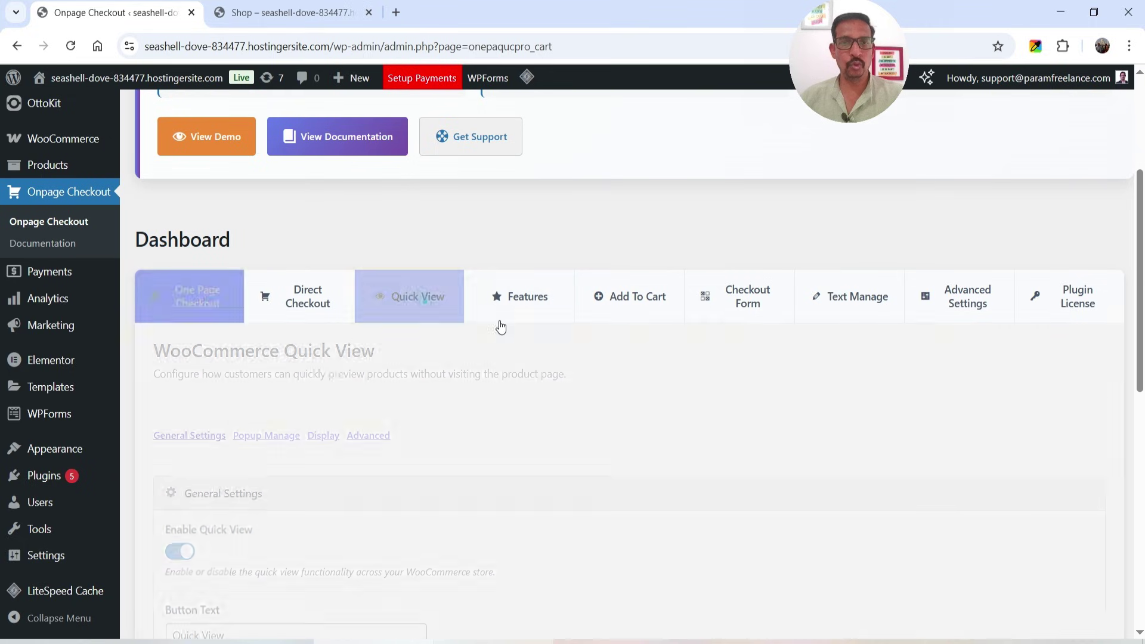
pyautogui.scroll(-10, 604, 307)
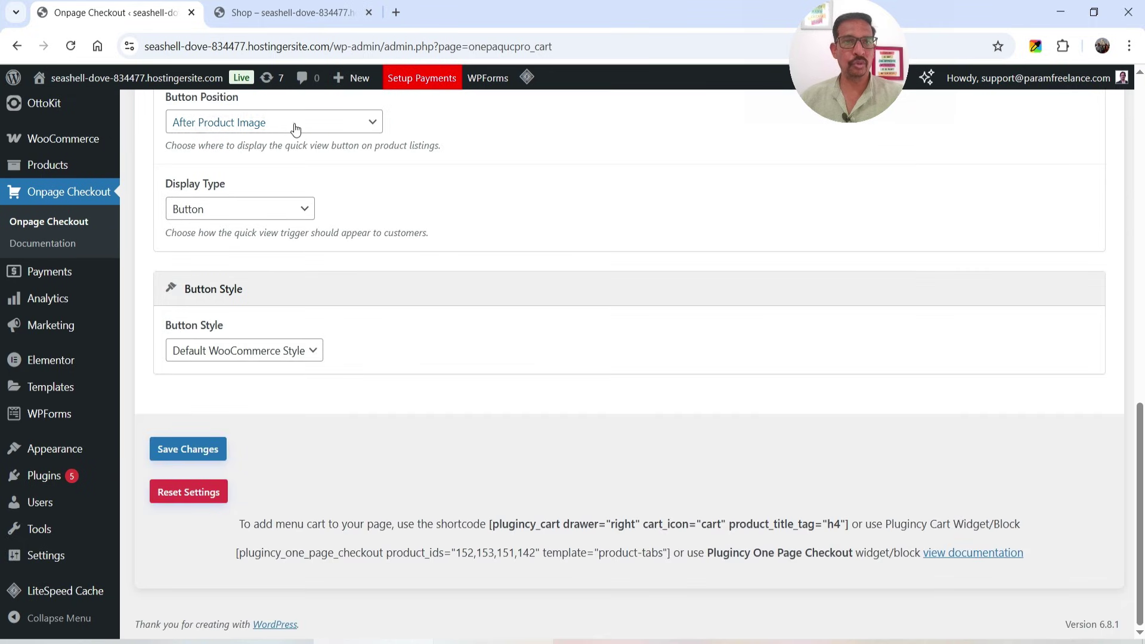
pyautogui.click(295, 129)
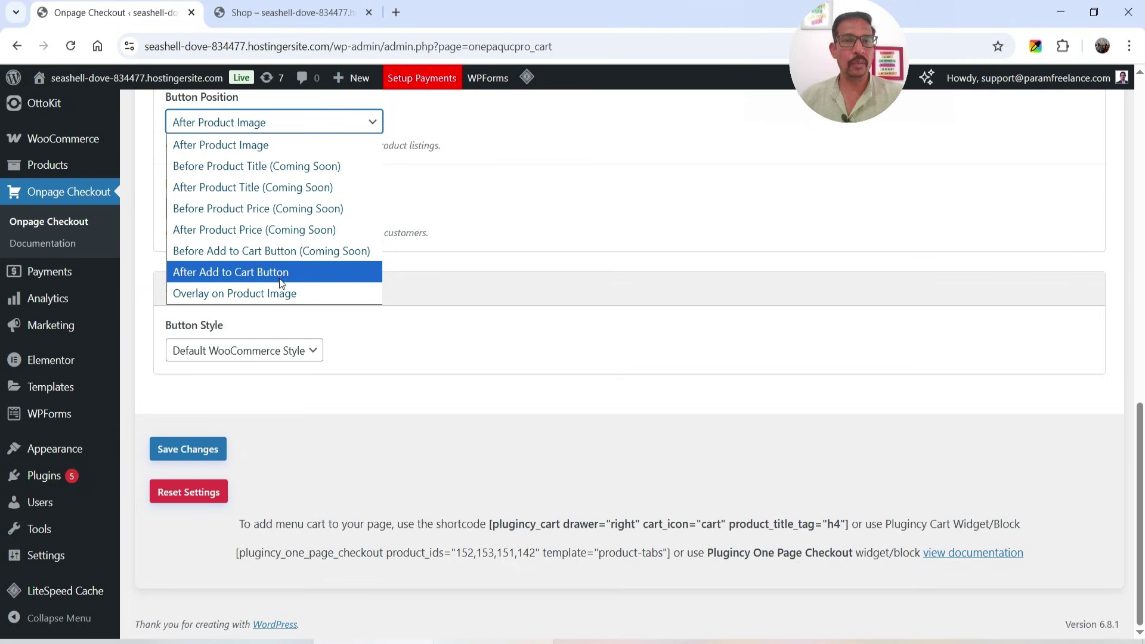
pyautogui.click(270, 292)
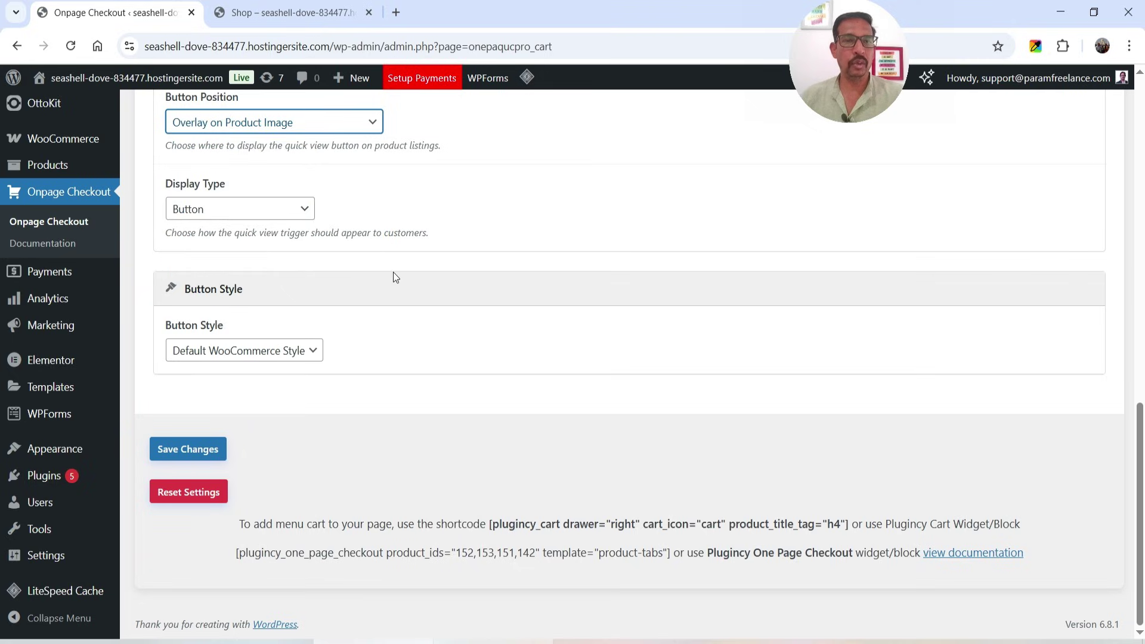
pyautogui.click(275, 215)
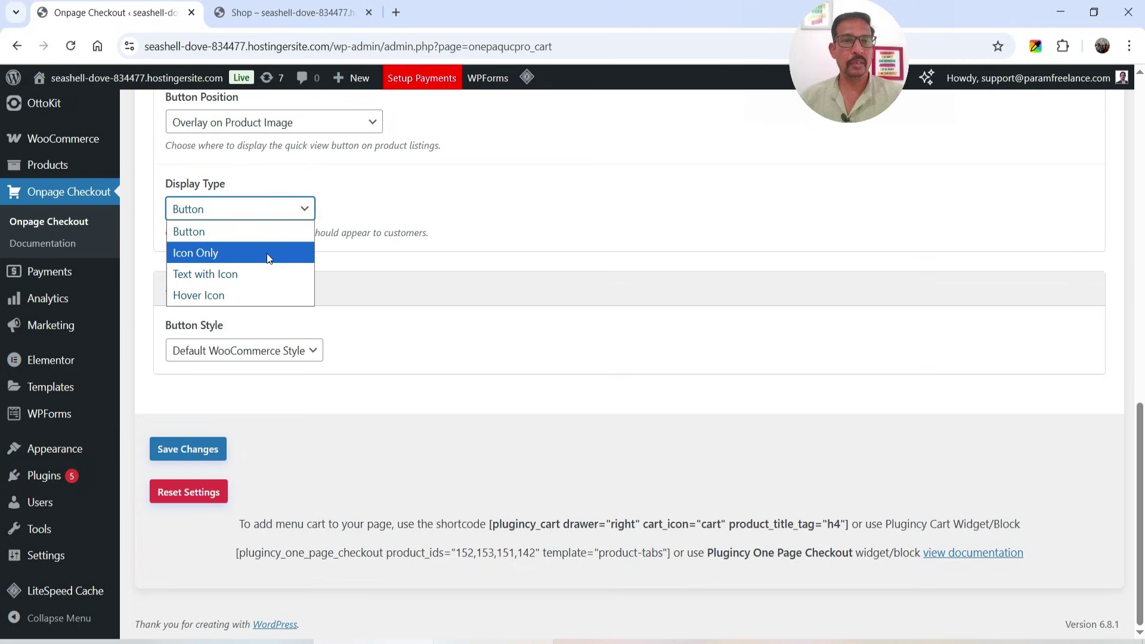
pyautogui.click(266, 273)
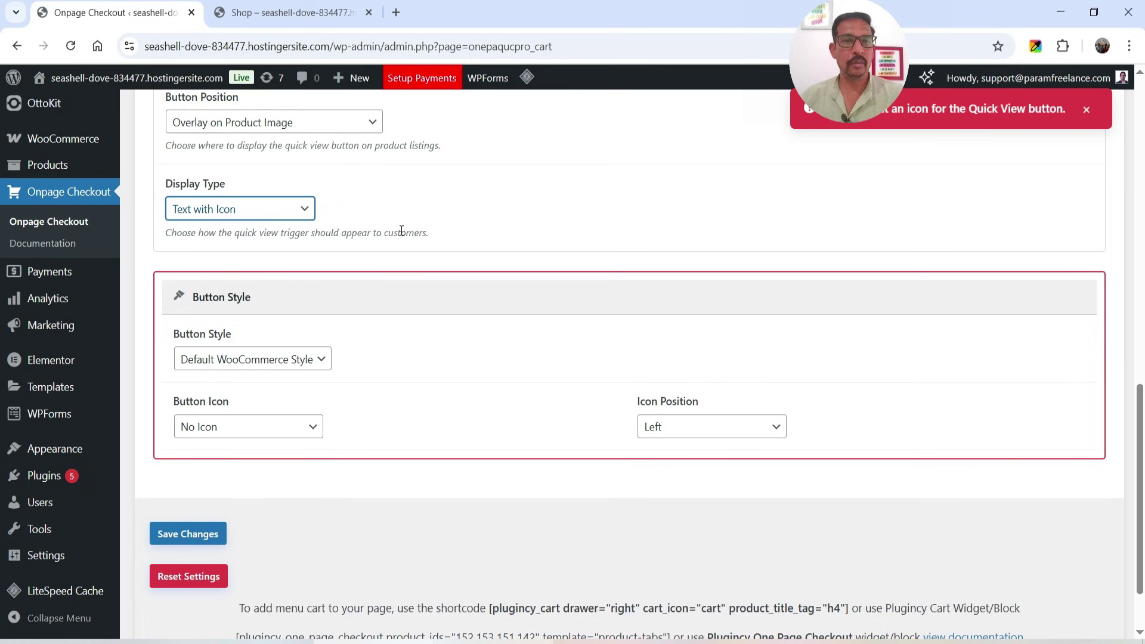
pyautogui.click(263, 426)
pyautogui.click(260, 471)
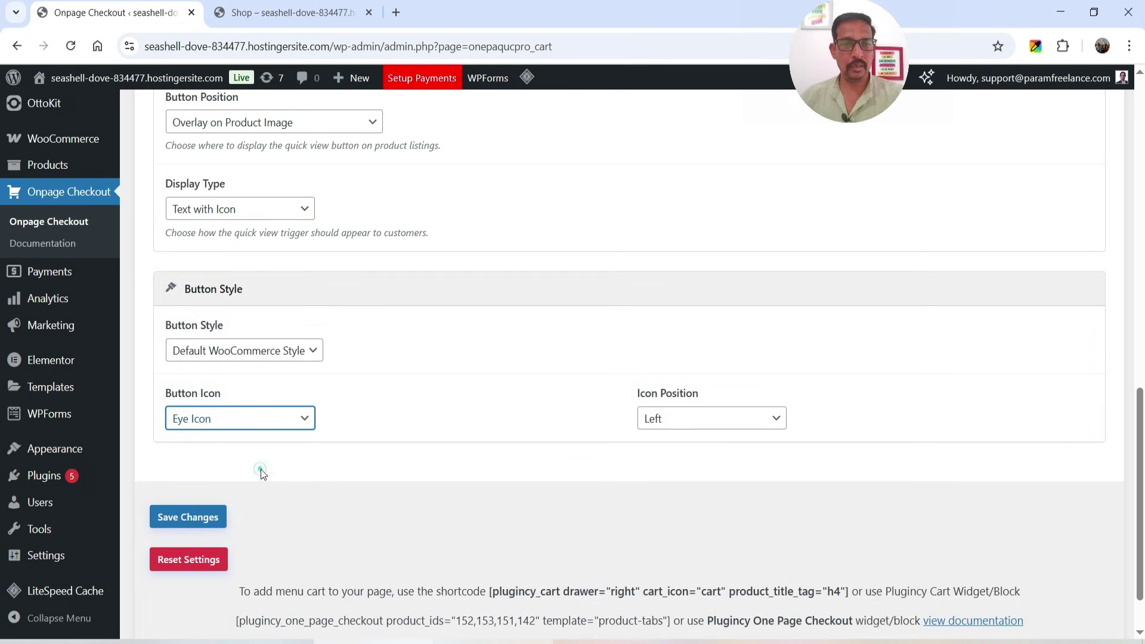
pyautogui.click(187, 510)
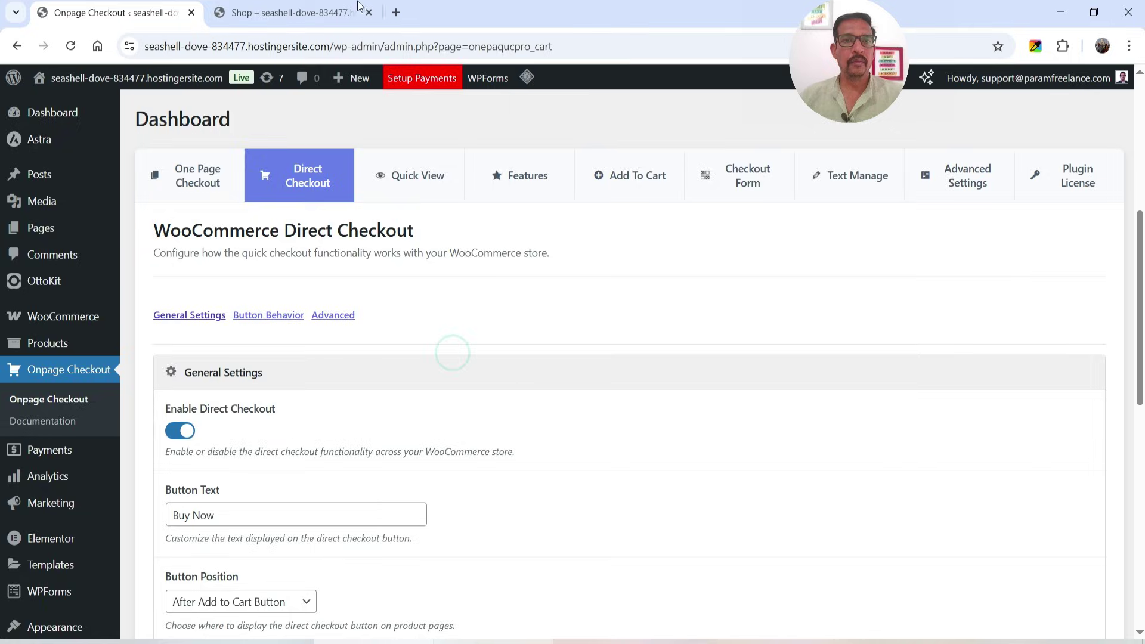
pyautogui.click(292, 12)
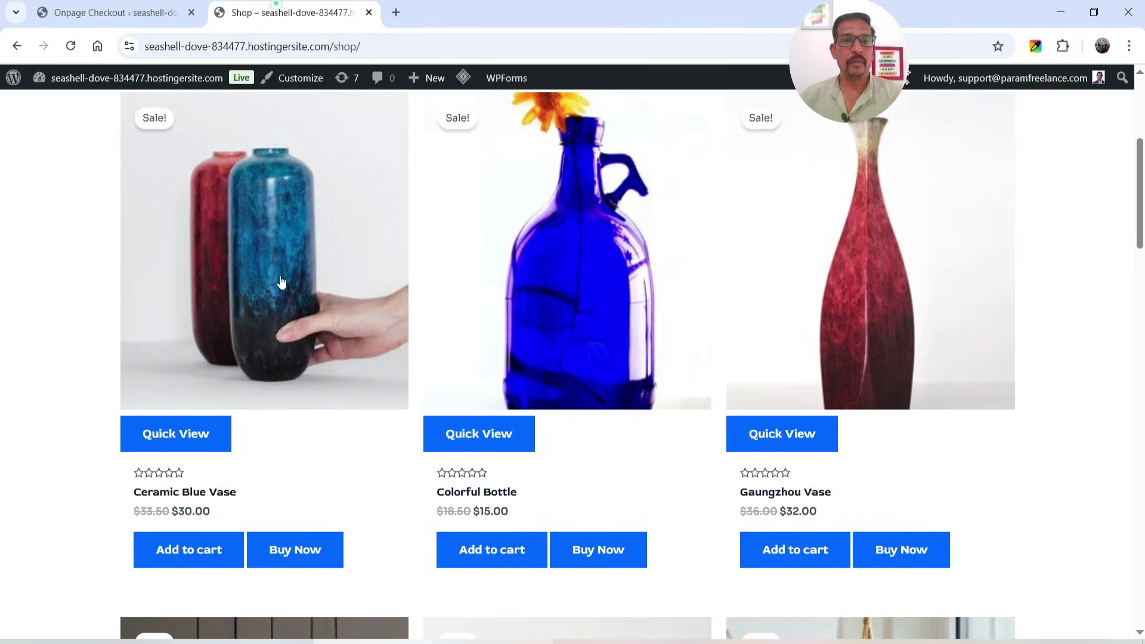
pyautogui.scroll(-1, 276, 337)
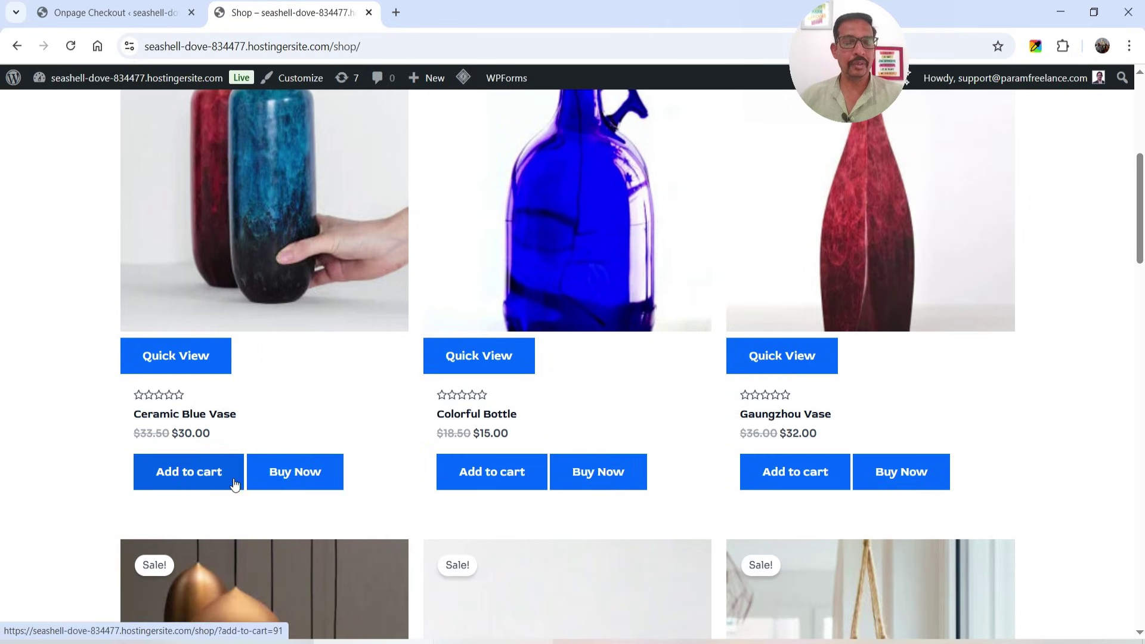
# Change Direct Checkout's Button Position from After to Replace Add to Cart Button.
pyautogui.click(101, 13)
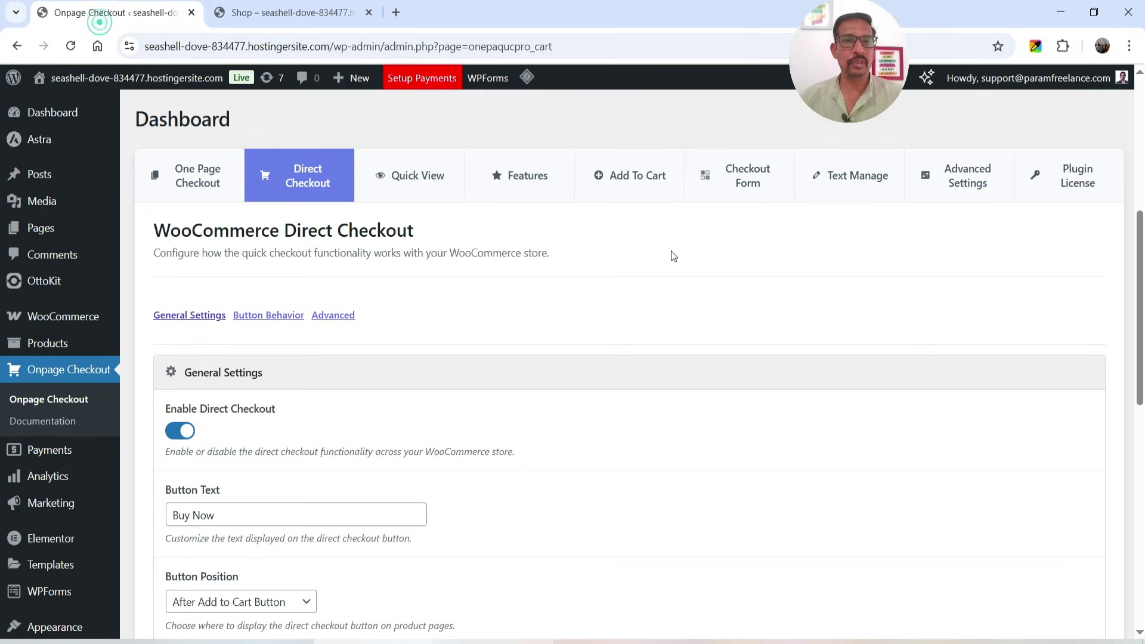
pyautogui.scroll(-5, 497, 290)
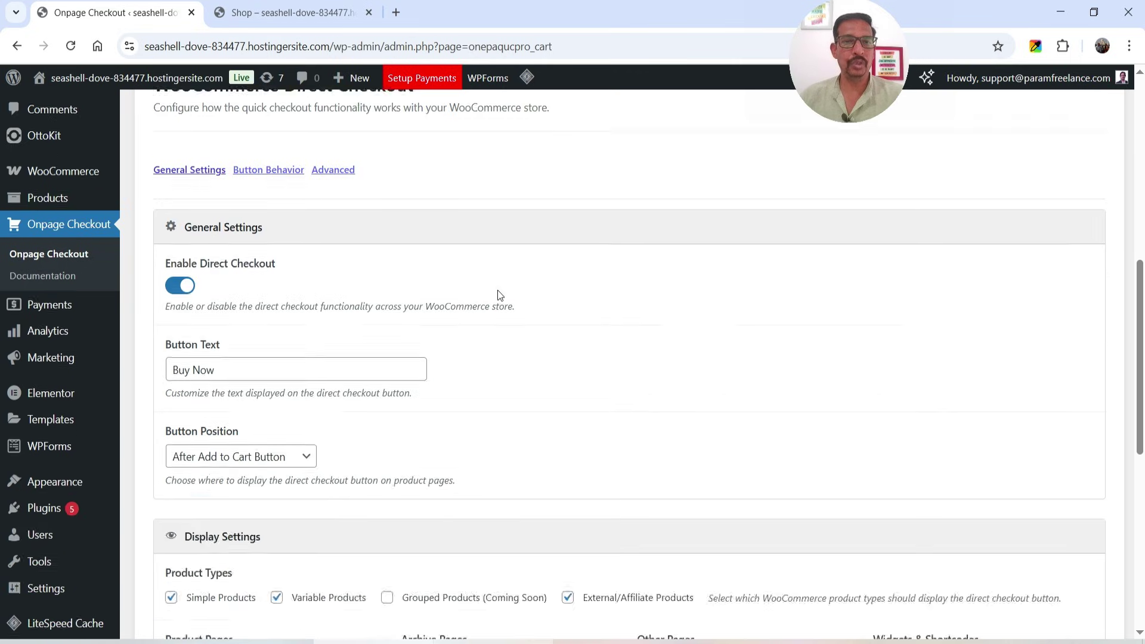
pyautogui.click(227, 213)
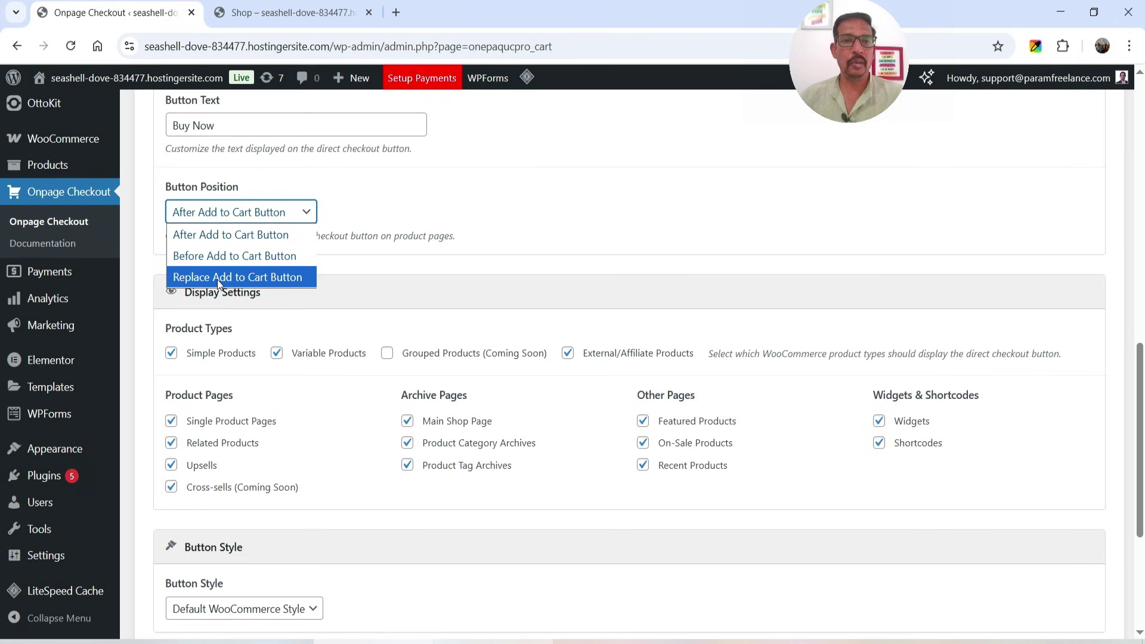
pyautogui.click(236, 281)
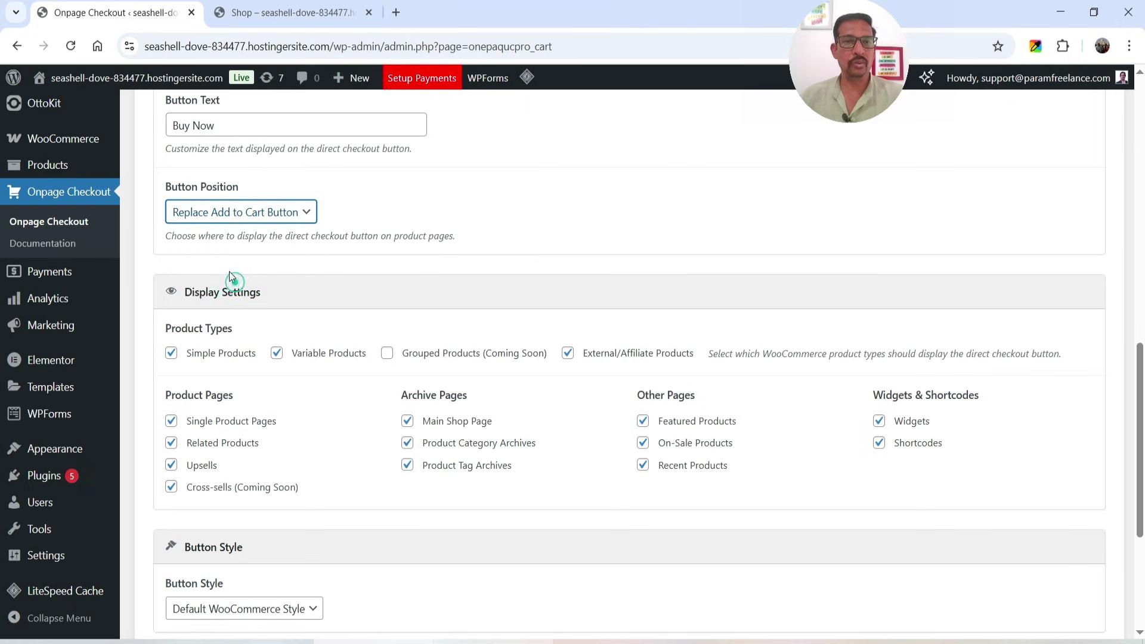
pyautogui.scroll(-5, 477, 305)
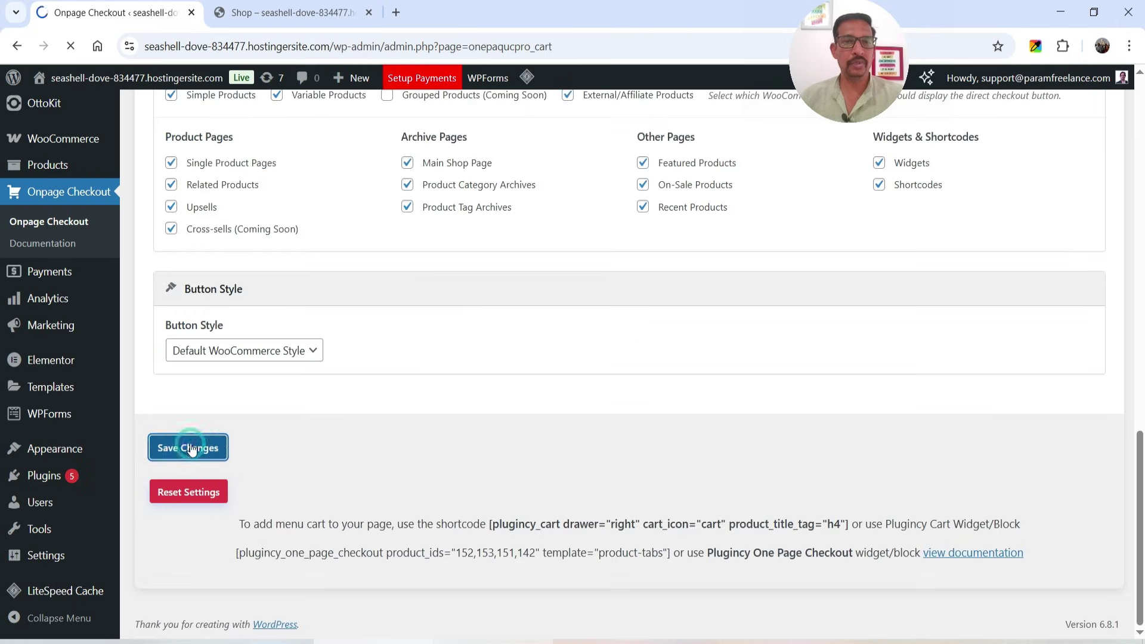
# On the Shop page, purge all LiteSpeed cache so the changes show.
pyautogui.click(265, 10)
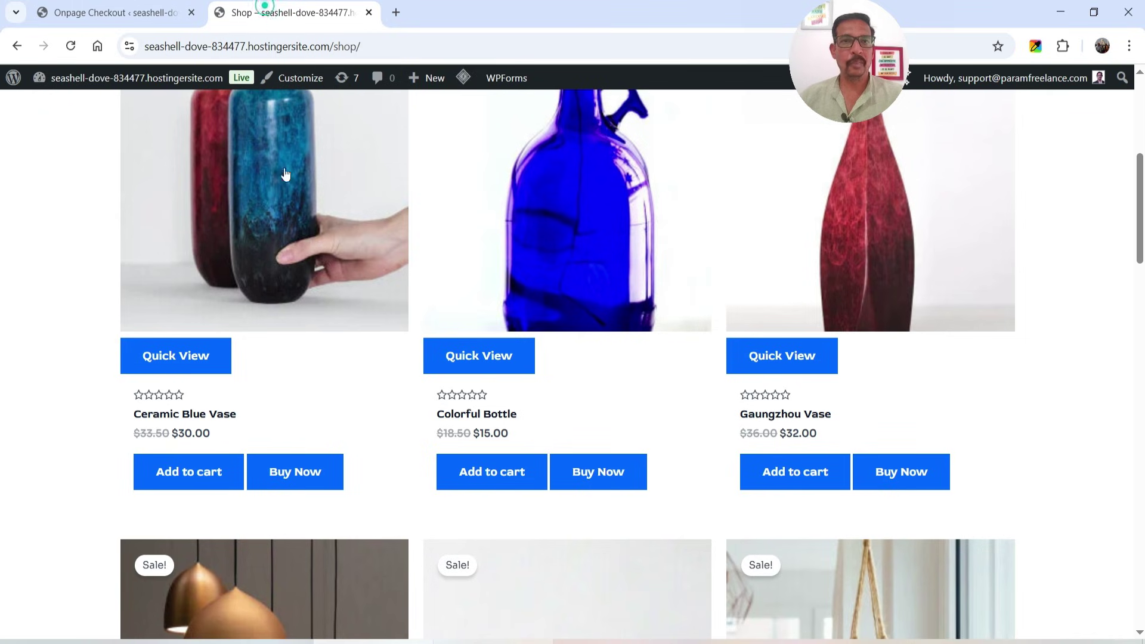
pyautogui.moveTo(463, 78)
pyautogui.click(480, 147)
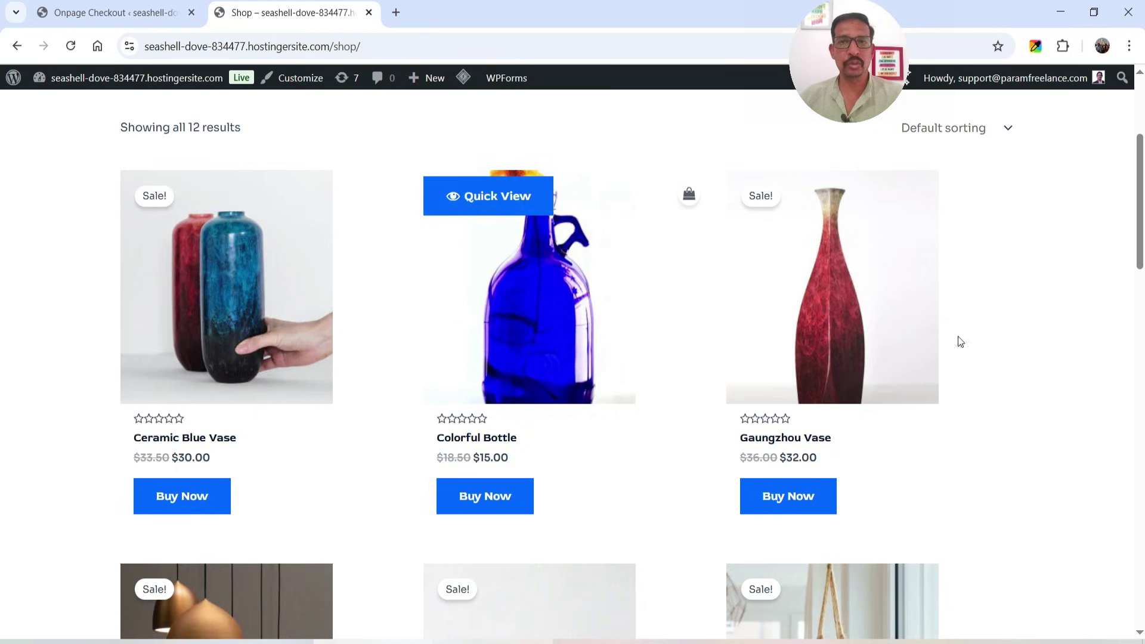
# Preview the Gaungzhou Vase in the overlay Quick View, then close it.
pyautogui.moveTo(873, 294)
pyautogui.click(787, 202)
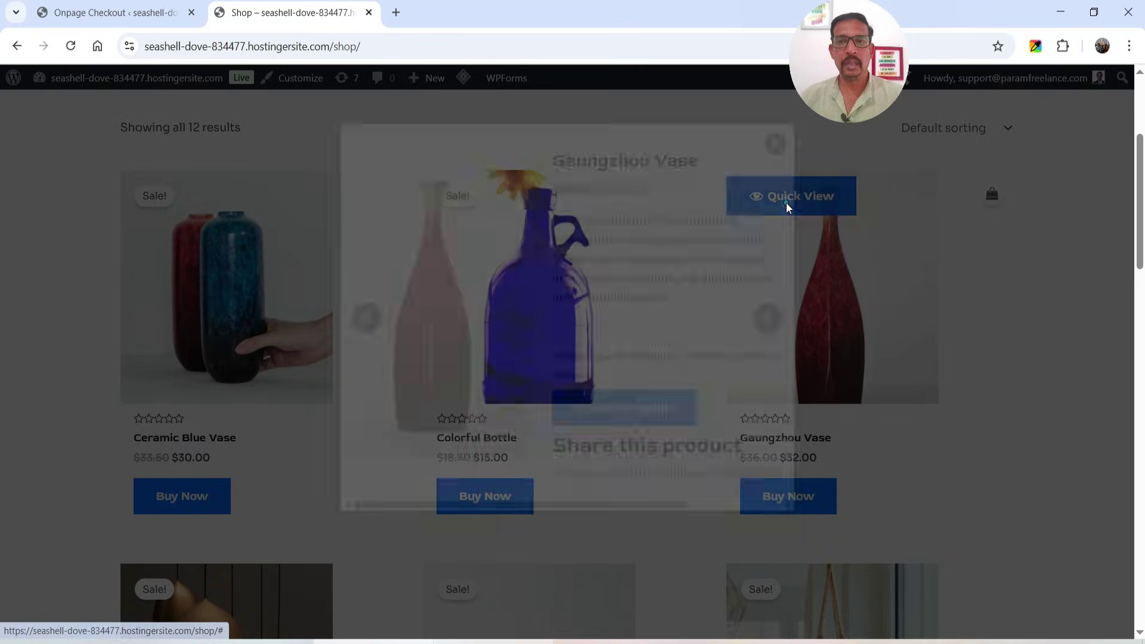
pyautogui.scroll(-7, 676, 310)
pyautogui.scroll(4, 769, 190)
pyautogui.click(775, 178)
# Buy the Gaungzhou Vase with Buy Now, then remove it from the order.
pyautogui.click(794, 271)
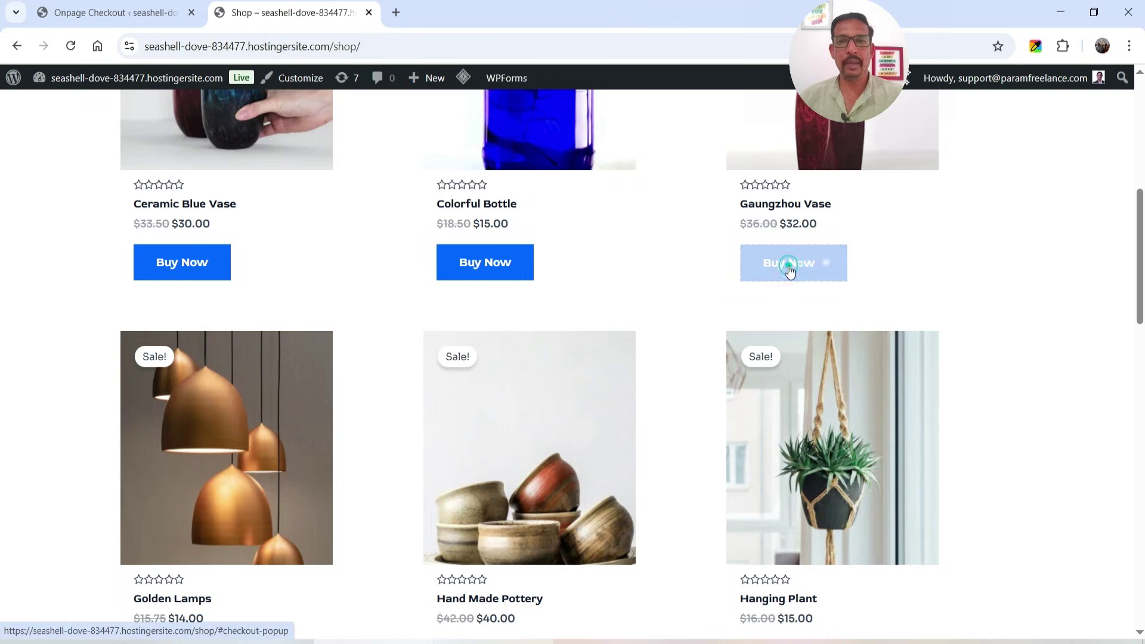
pyautogui.moveTo(696, 235); pyautogui.dragTo(722, 284)
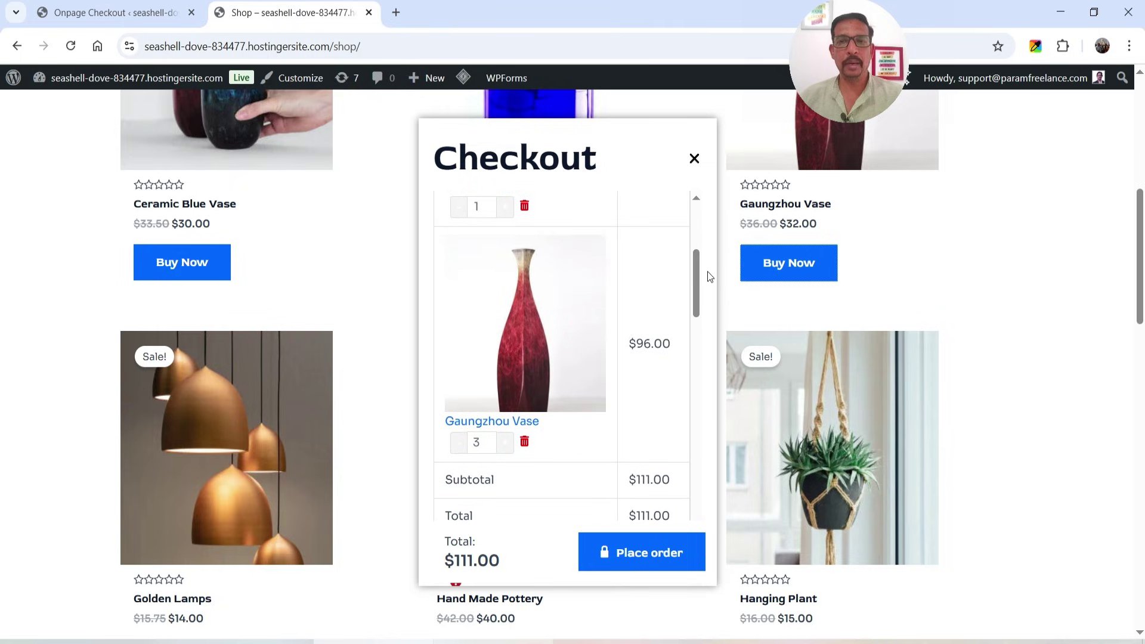
pyautogui.click(524, 443)
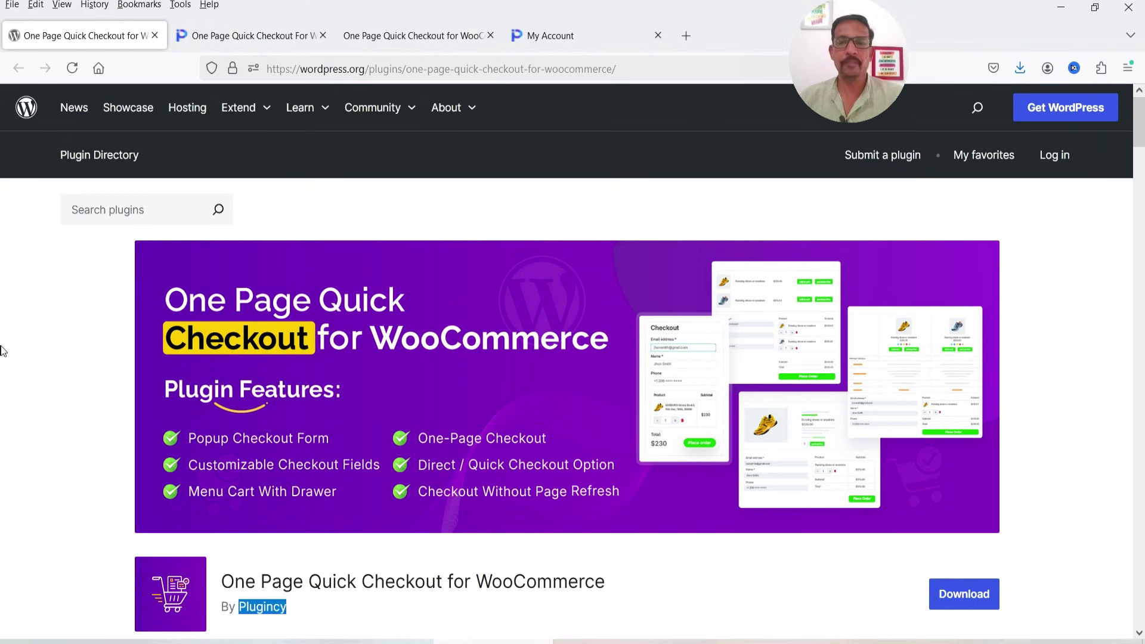
# Show the Plugincy pricing plans: Single Site $39, Up to Five Sites $89, Unlimited $139/year.
pyautogui.click(2, 351)
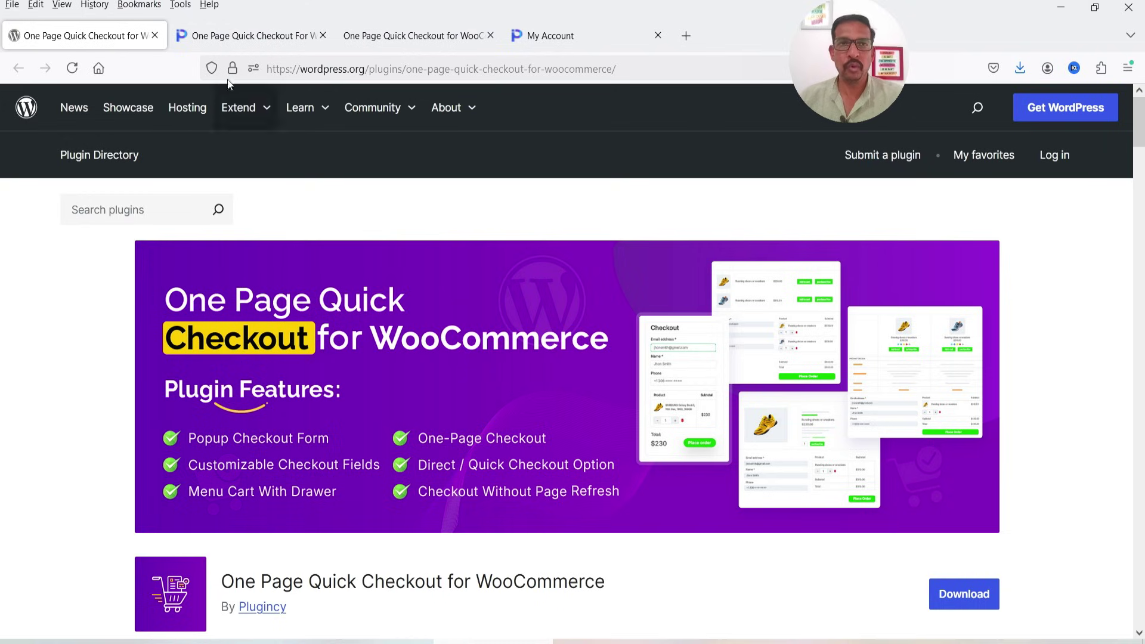
pyautogui.click(233, 37)
pyautogui.scroll(10, 391, 299)
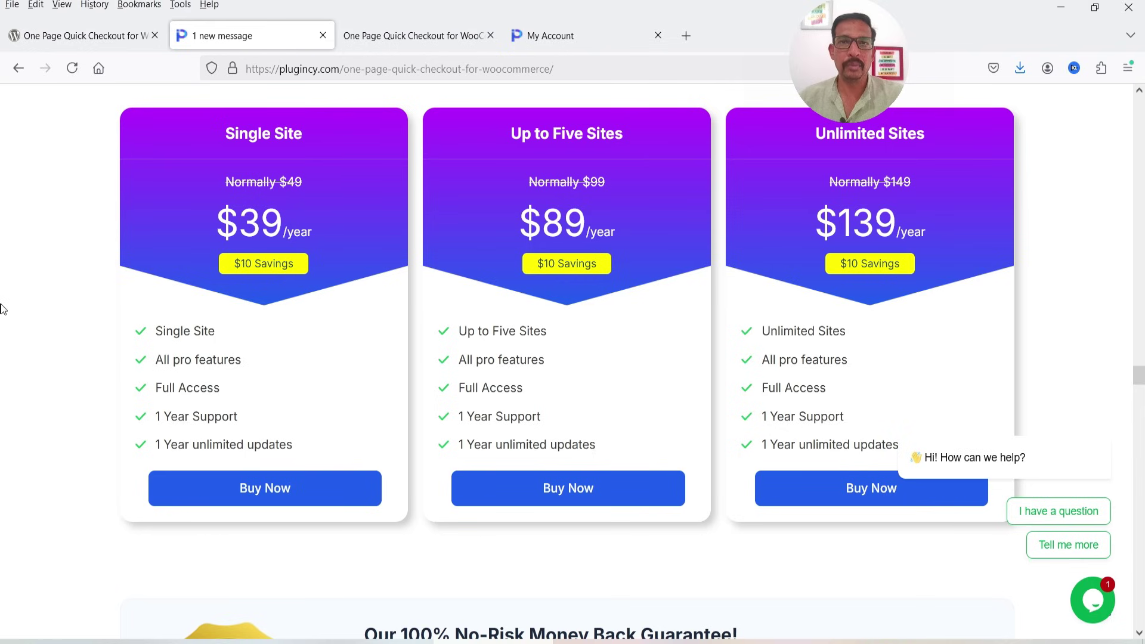
pyautogui.scroll(-4, 3, 309)
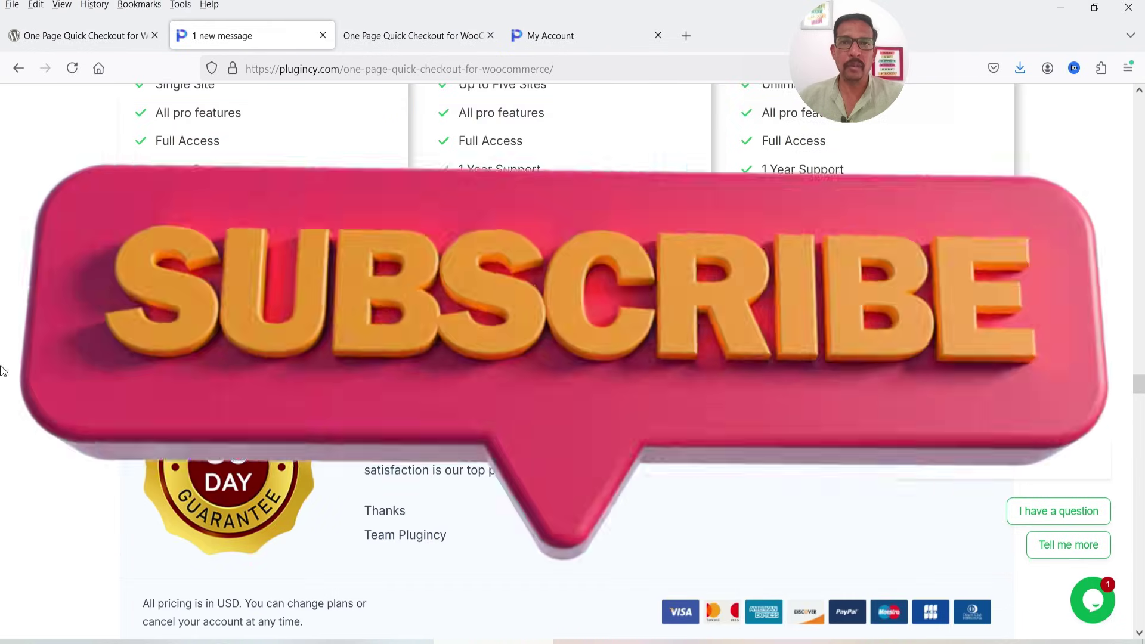
pyautogui.scroll(5, 3, 369)
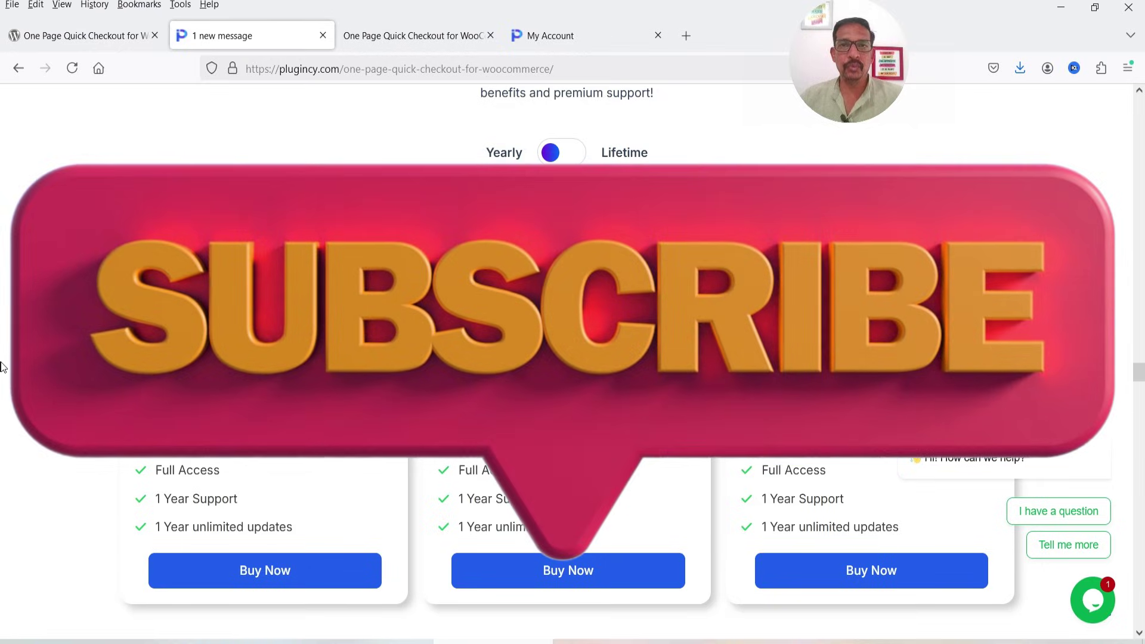